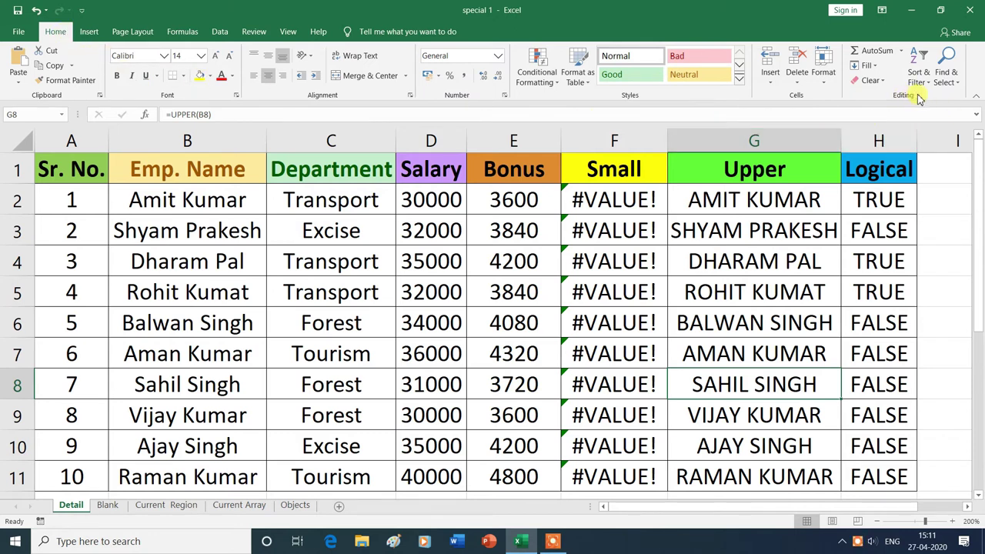
# - Jump with Go To to cell E5, the fourth employee's Bonus value
pyautogui.click(958, 87)
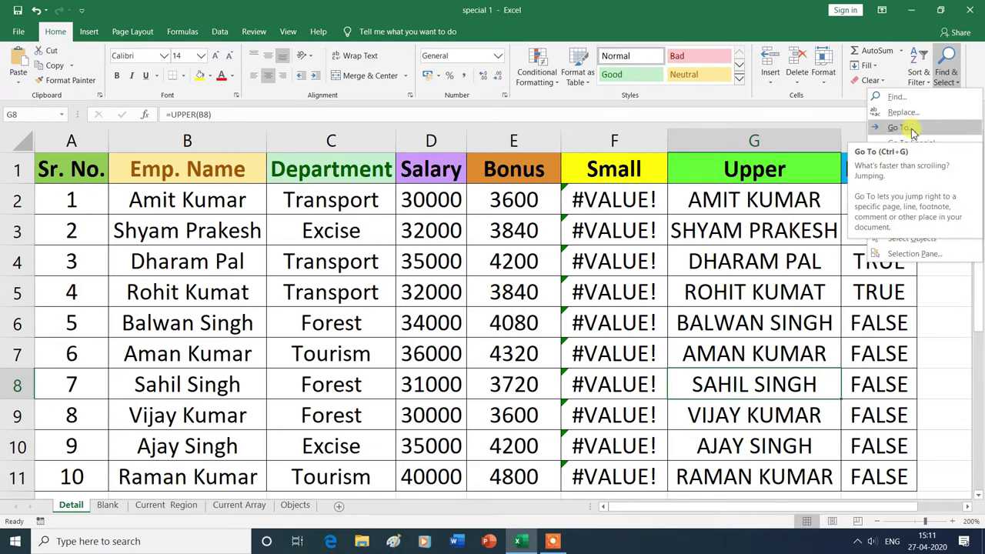
pyautogui.click(912, 132)
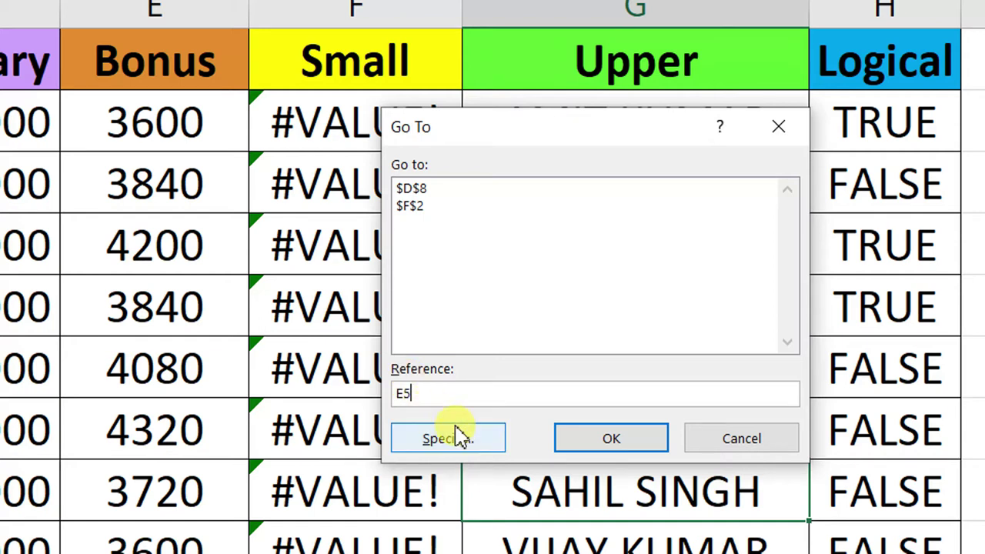
pyautogui.click(580, 441)
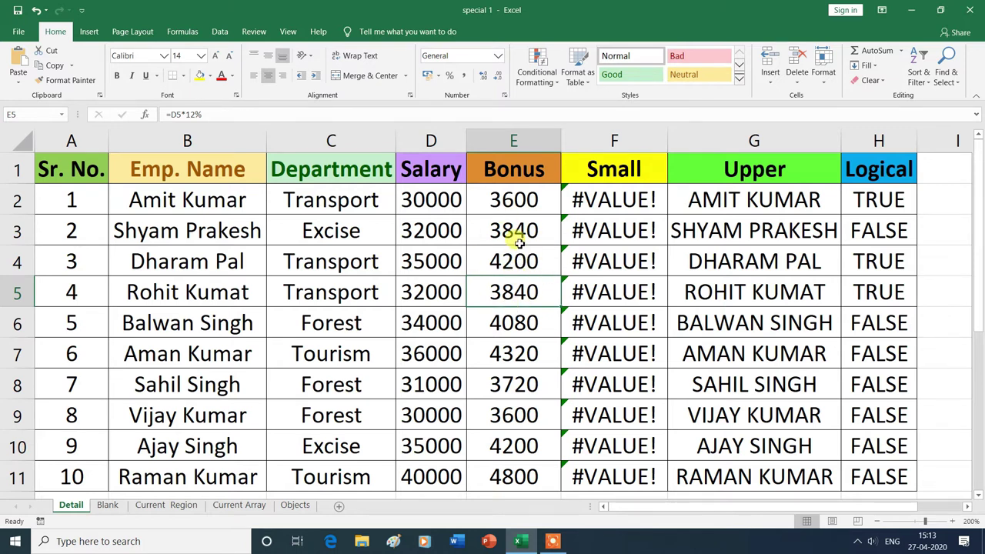
pyautogui.click(959, 90)
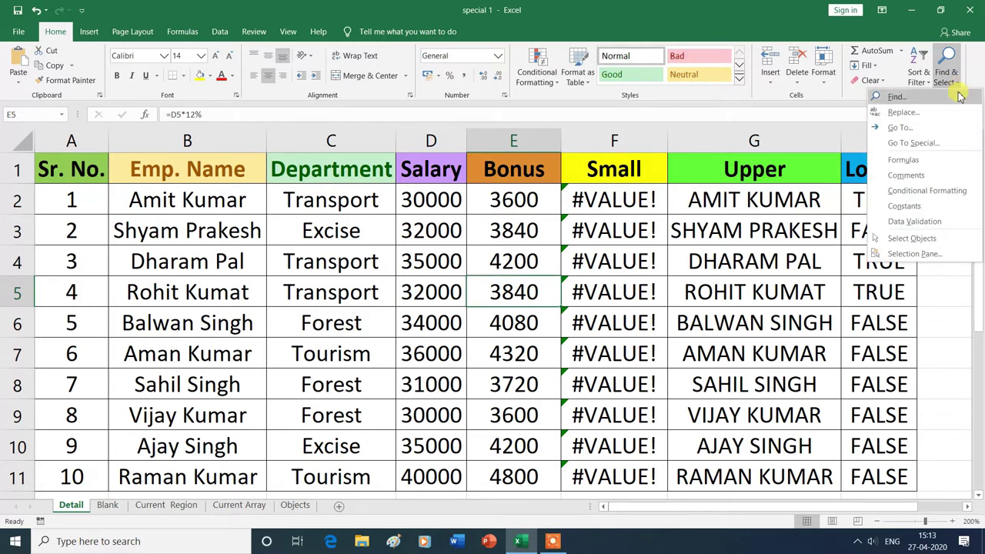
pyautogui.click(939, 146)
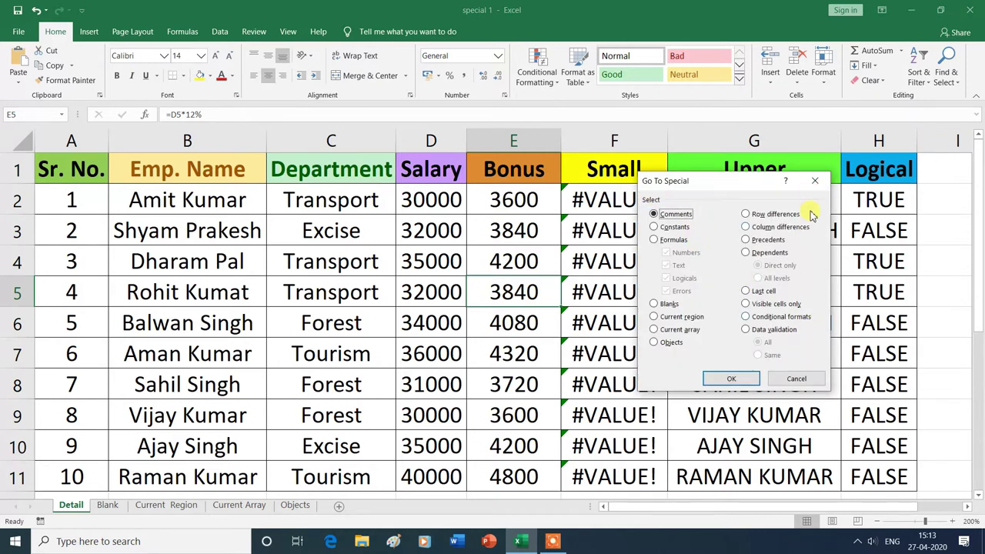
pyautogui.click(815, 185)
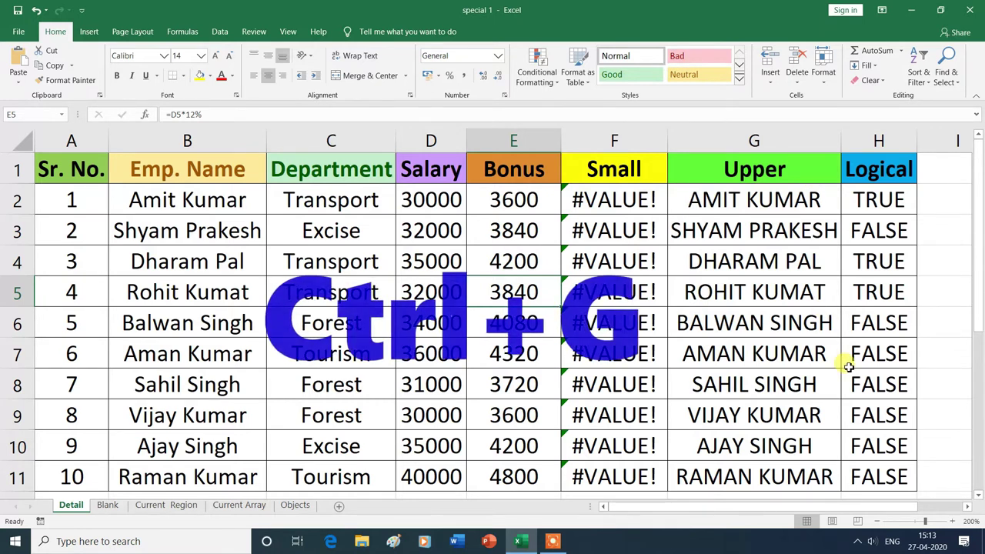
pyautogui.hotkey('ctrl', 'g')
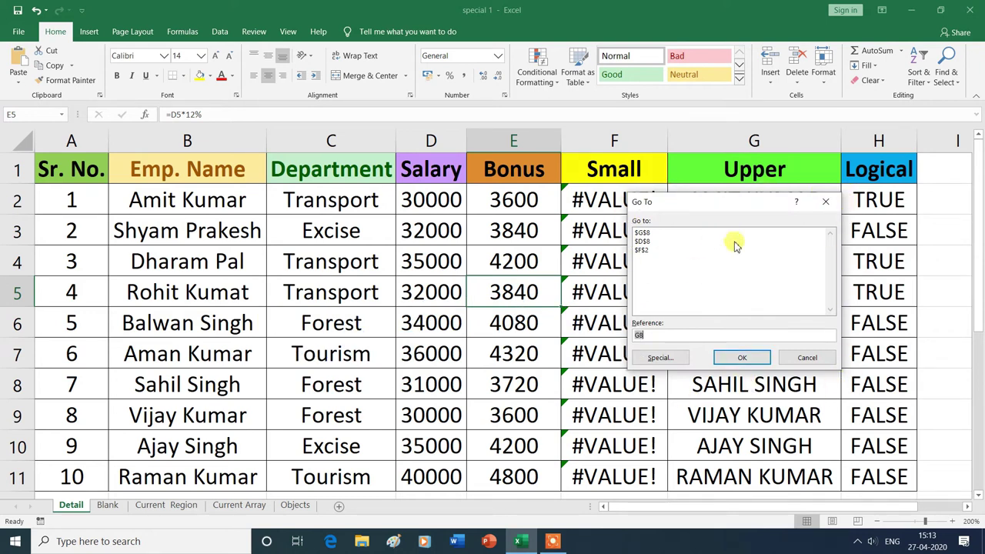
pyautogui.click(826, 204)
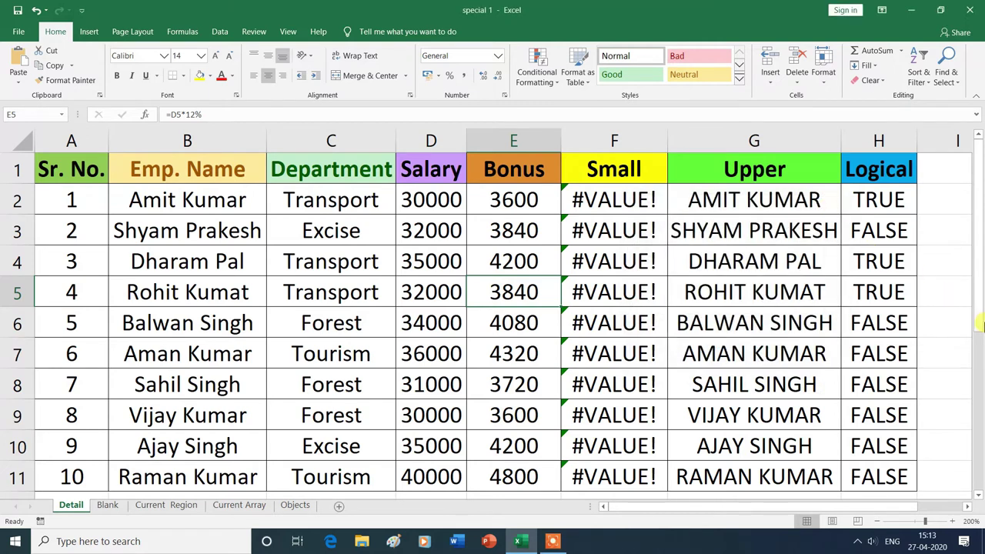
pyautogui.press('F5')
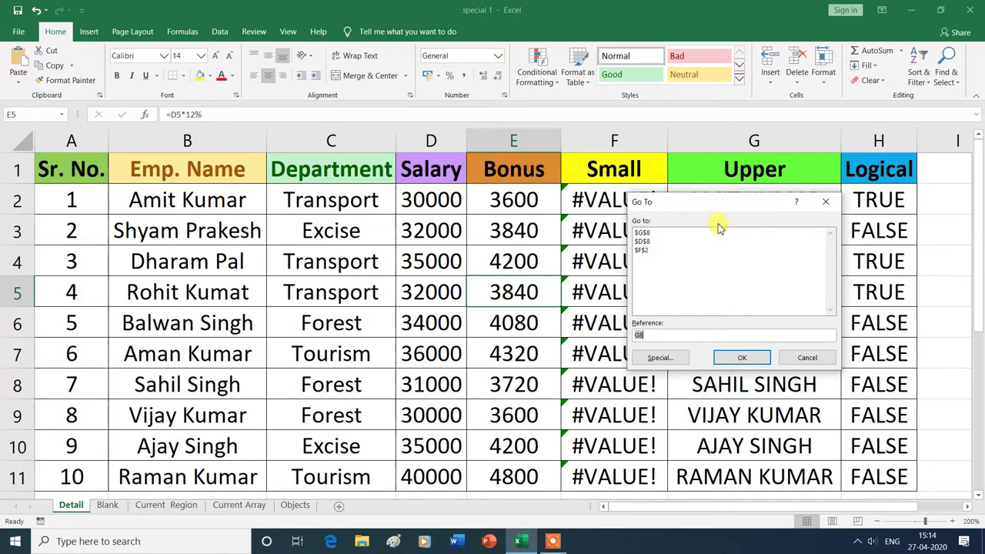
pyautogui.click(826, 204)
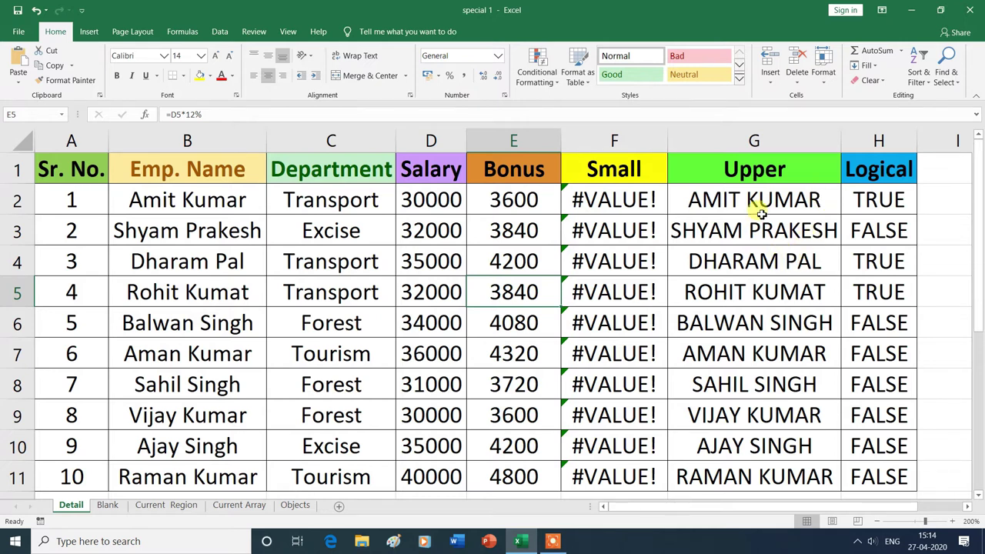
pyautogui.click(960, 86)
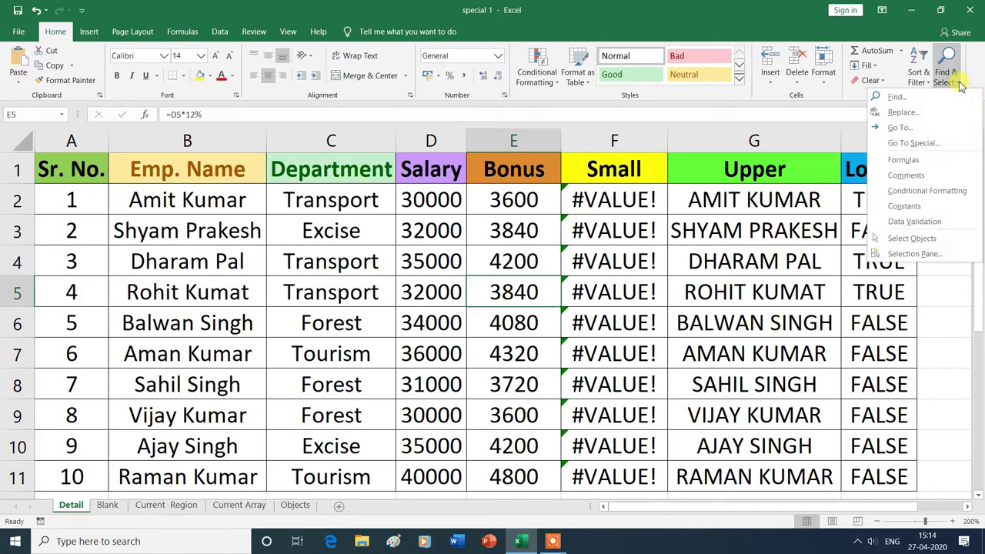
pyautogui.click(926, 148)
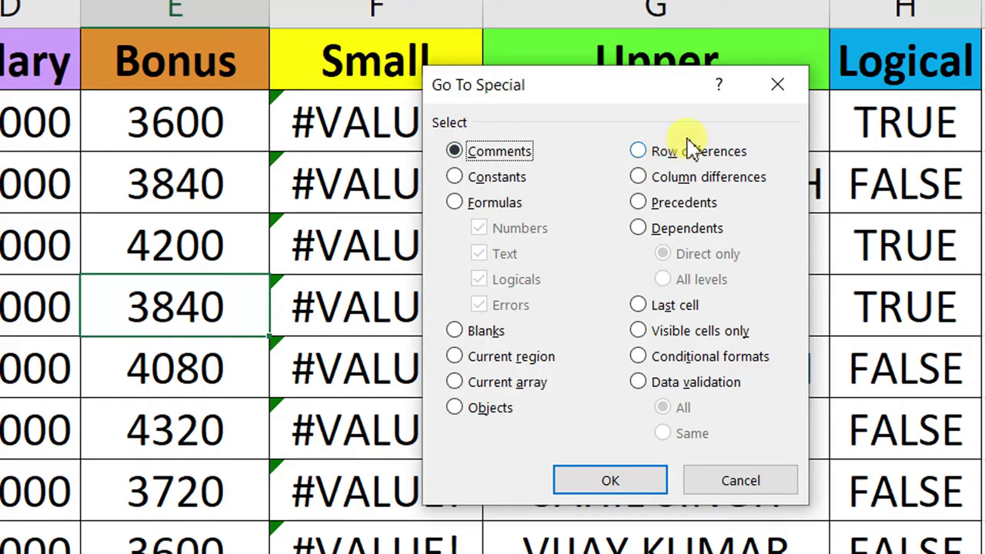
pyautogui.click(777, 84)
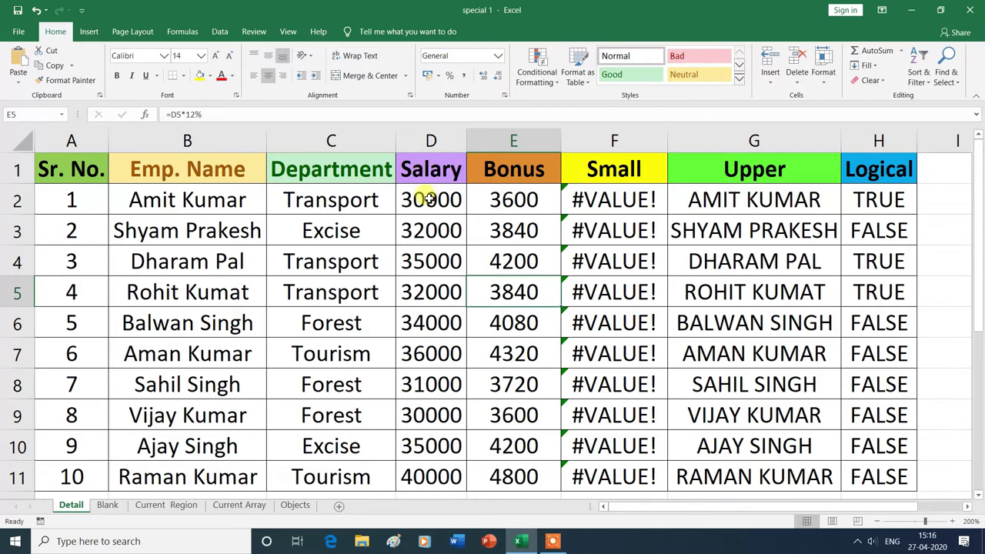
# - Add comments with each employee's name plus 'SALARY' to Salary cells D2 and D4
pyautogui.rightClick(435, 200)
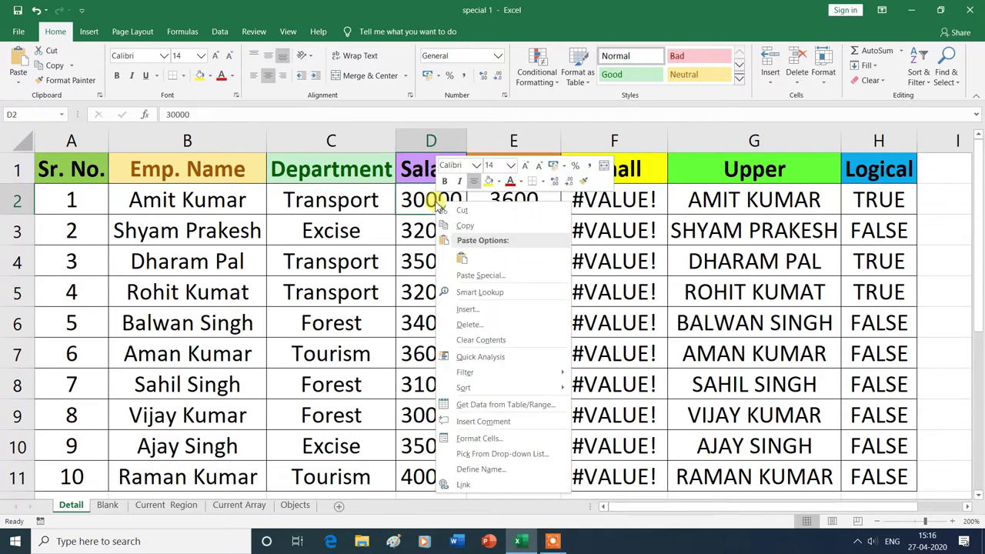
pyautogui.click(493, 424)
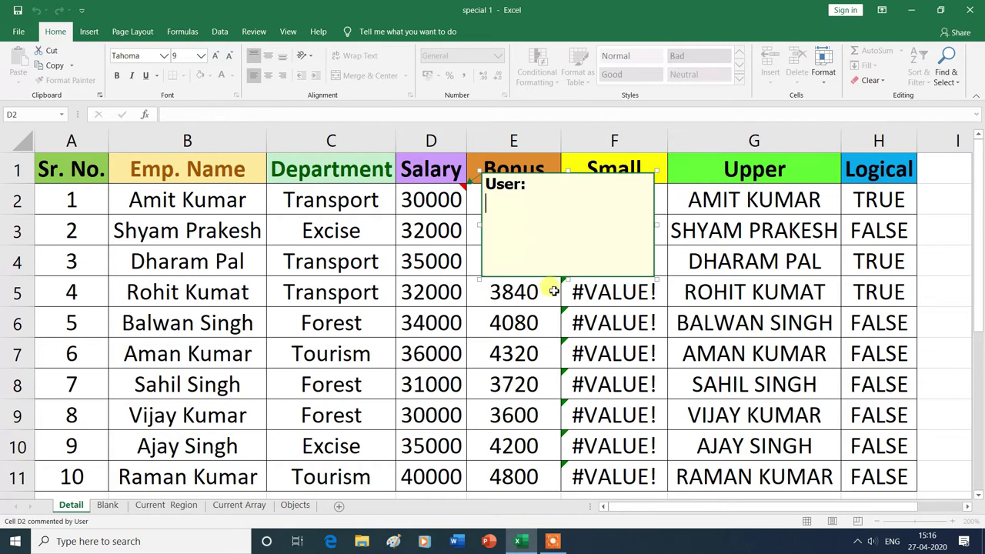
pyautogui.write('AMIT SALARY')
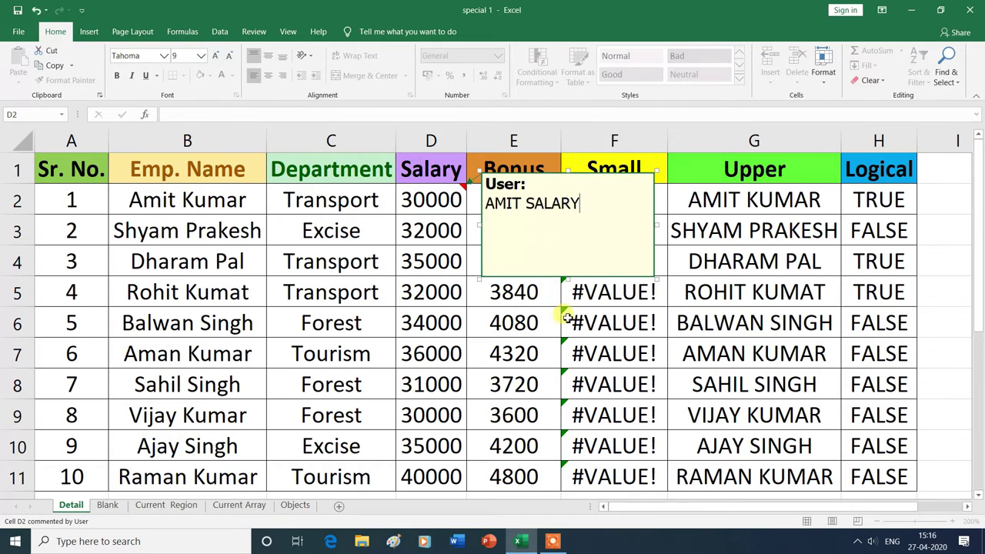
pyautogui.click(553, 317)
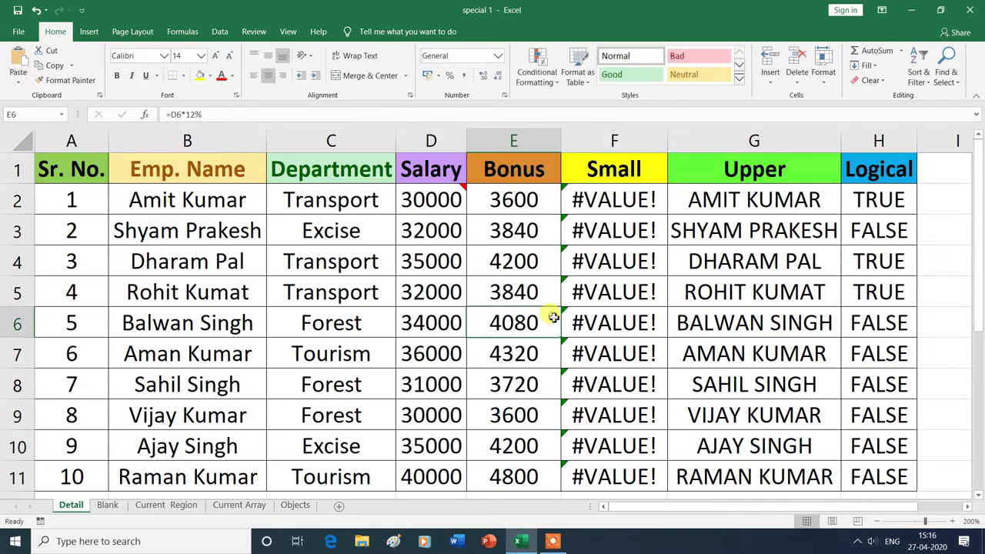
pyautogui.click(454, 262)
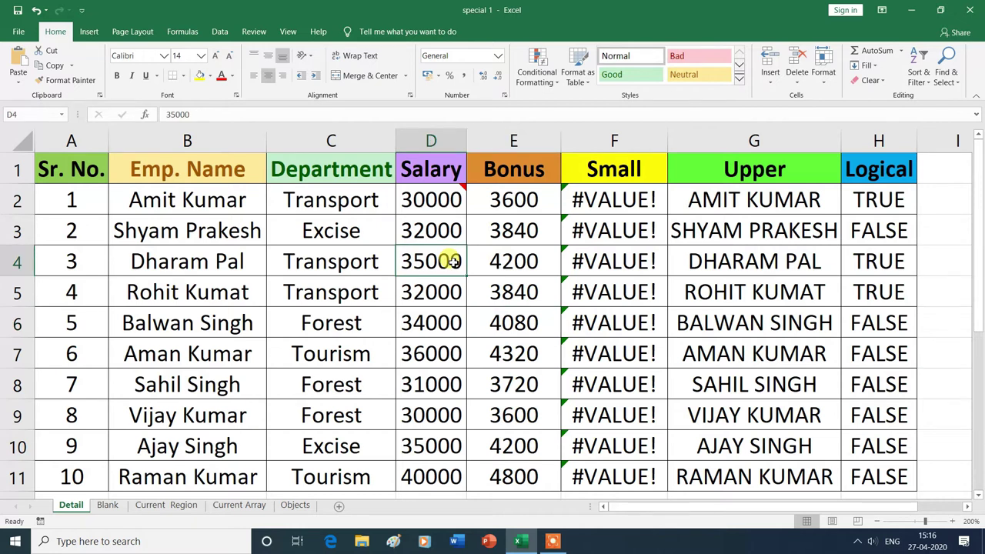
pyautogui.rightClick(454, 262)
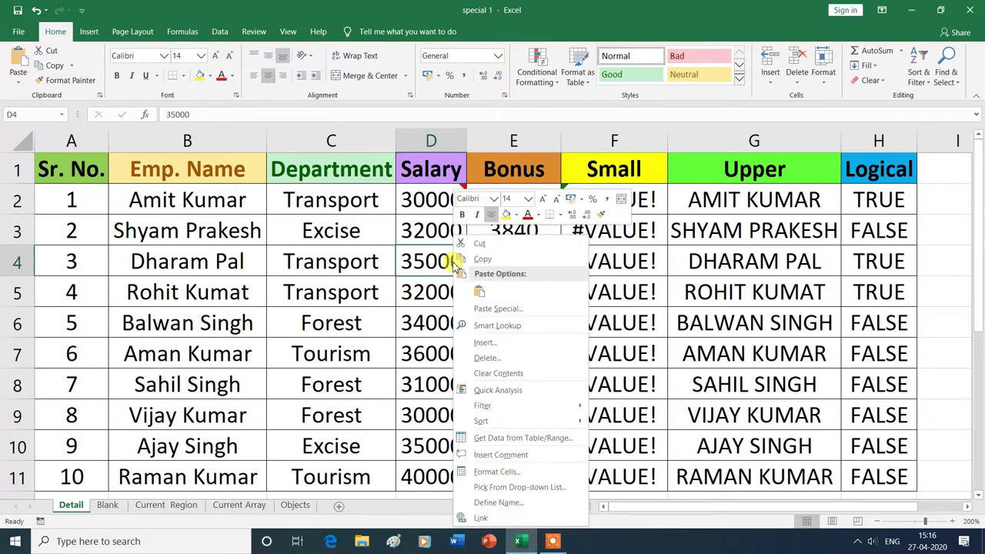
pyautogui.click(501, 457)
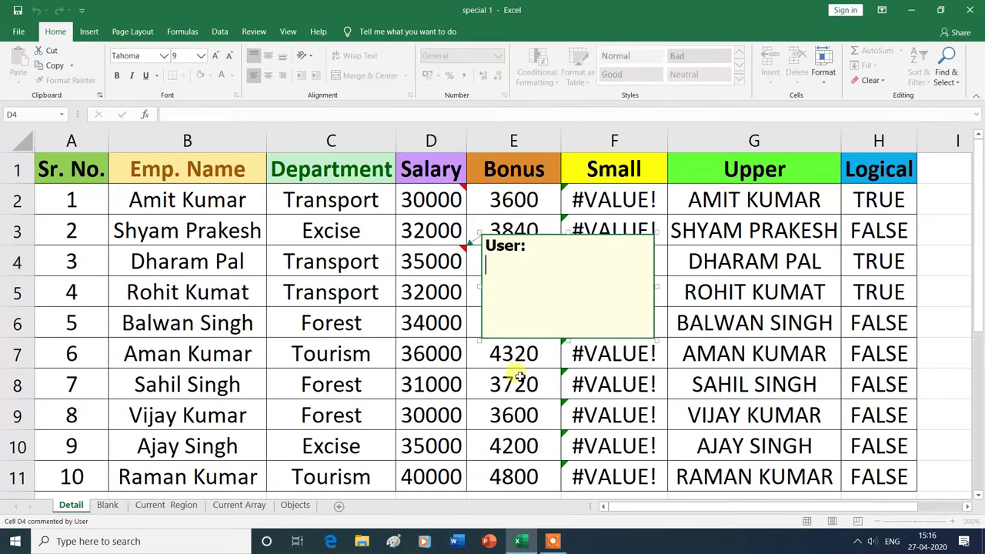
pyautogui.write('DHARAM PAL SALARY')
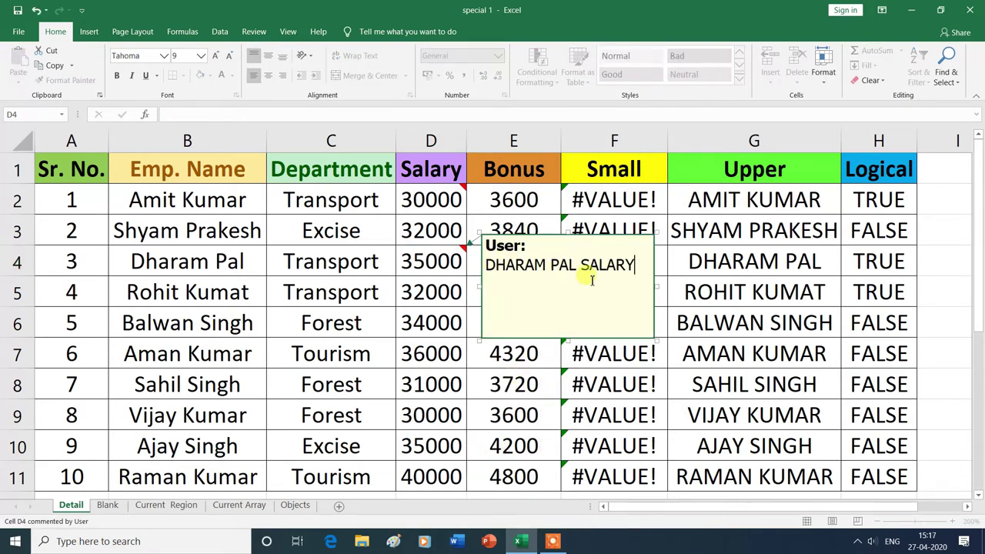
pyautogui.click(536, 358)
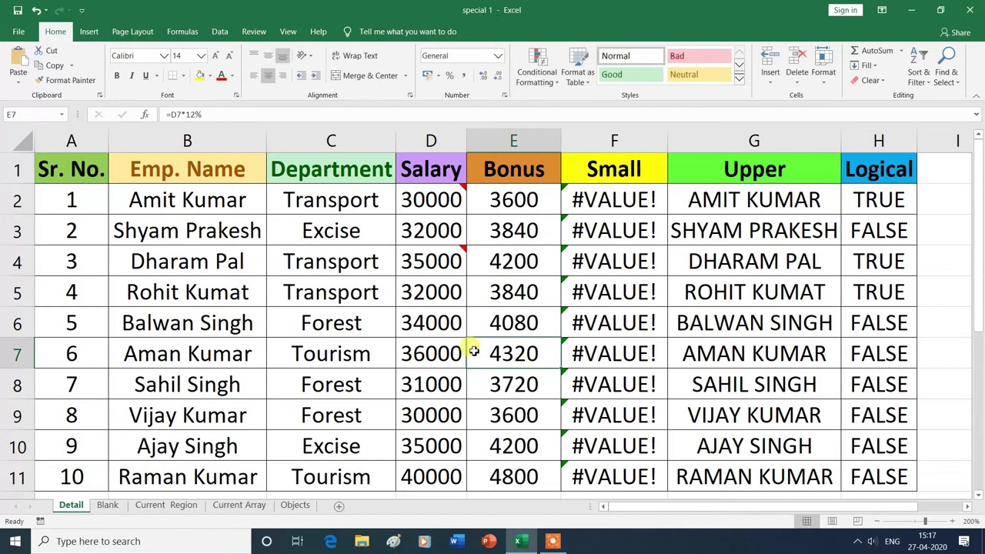
# - Add comments with the employees' names in capitals to Salary cells D6 and D9
pyautogui.click(444, 327)
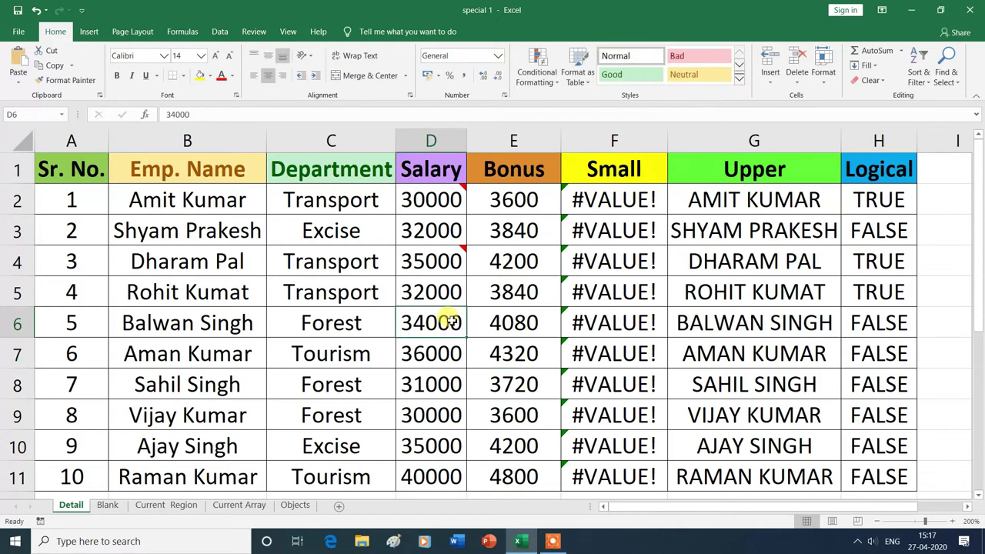
pyautogui.rightClick(451, 320)
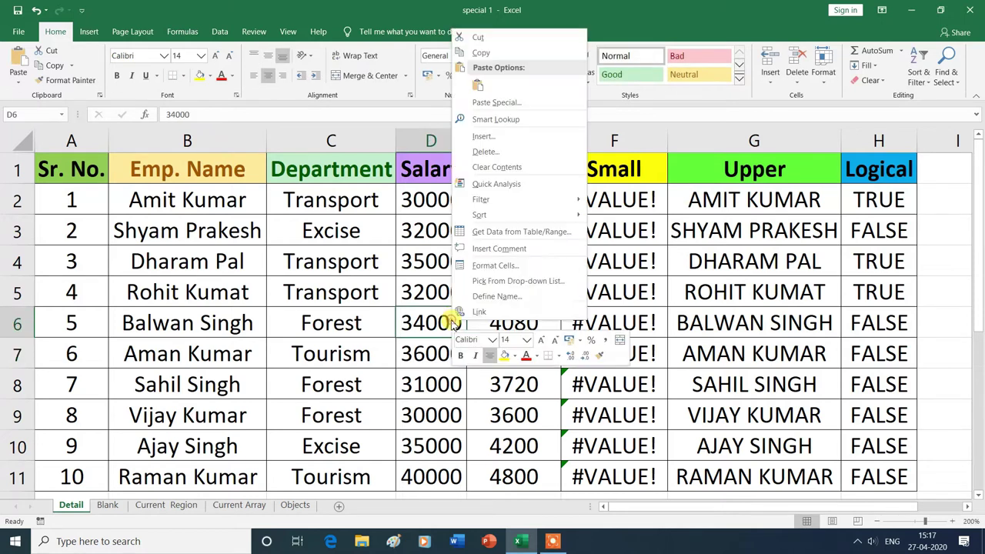
pyautogui.click(495, 254)
pyautogui.write('BALWAN SINGH')
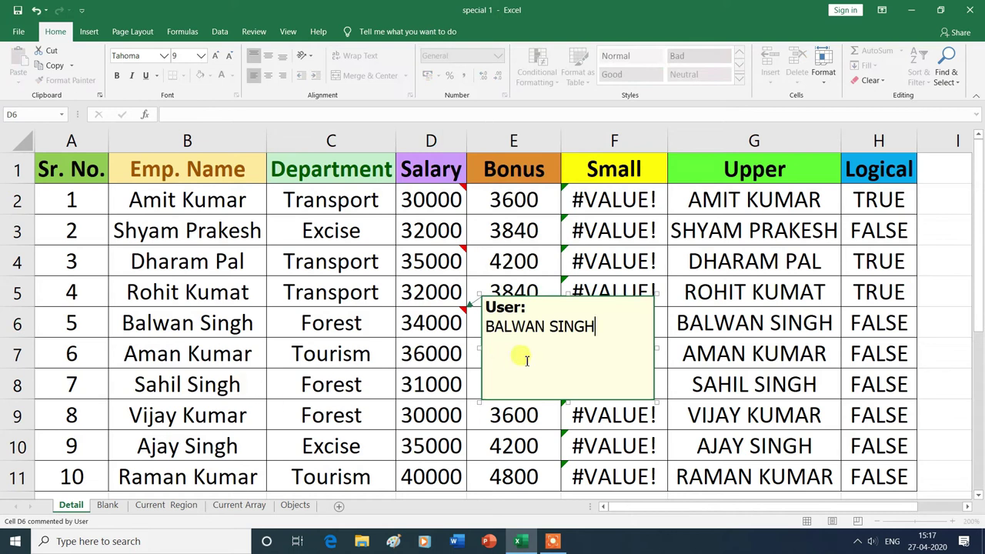
pyautogui.click(686, 403)
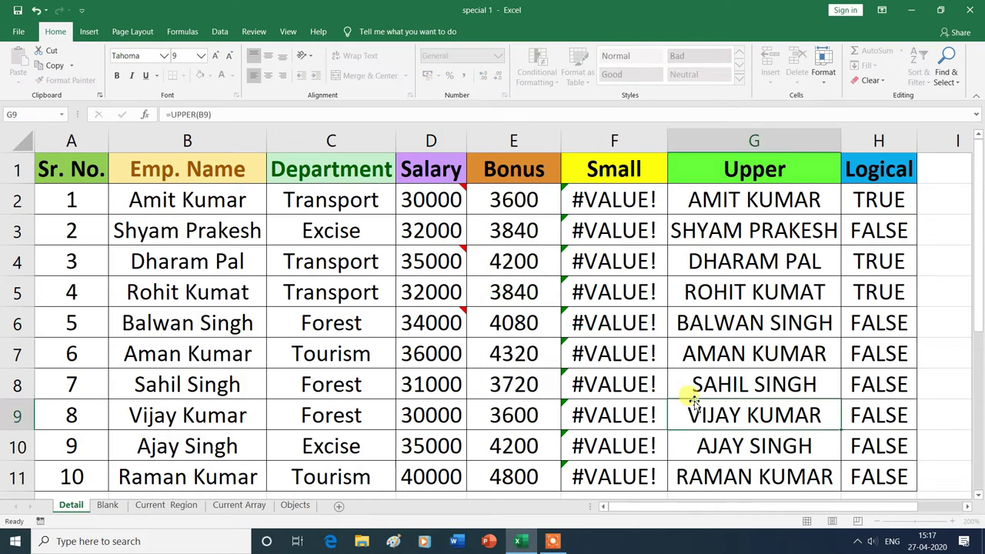
pyautogui.rightClick(445, 414)
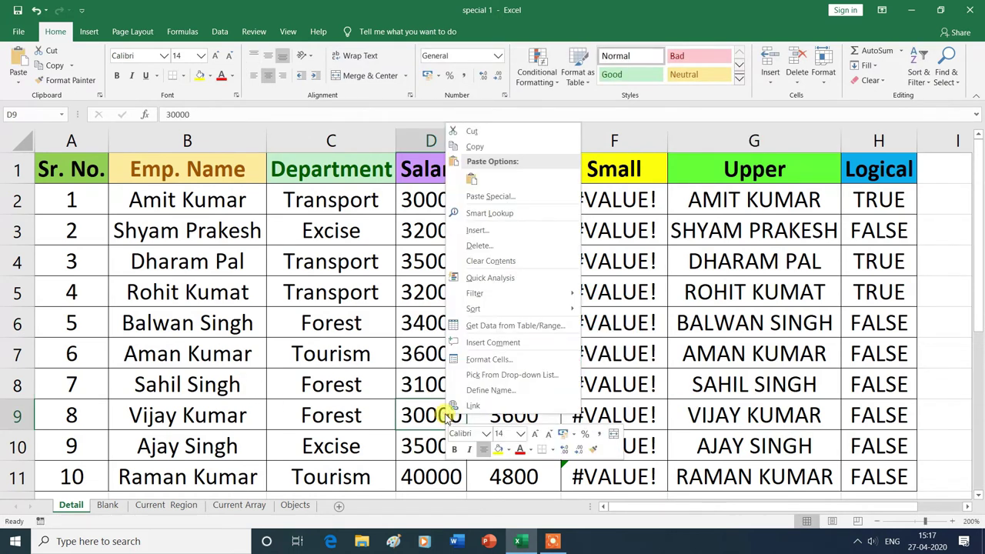
pyautogui.click(493, 343)
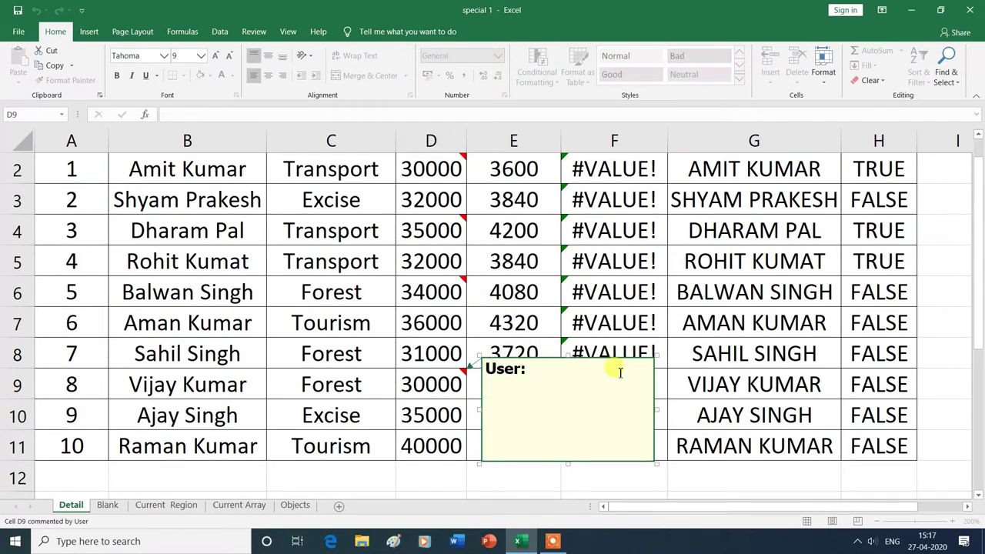
pyautogui.write('VIJAY KUMAR')
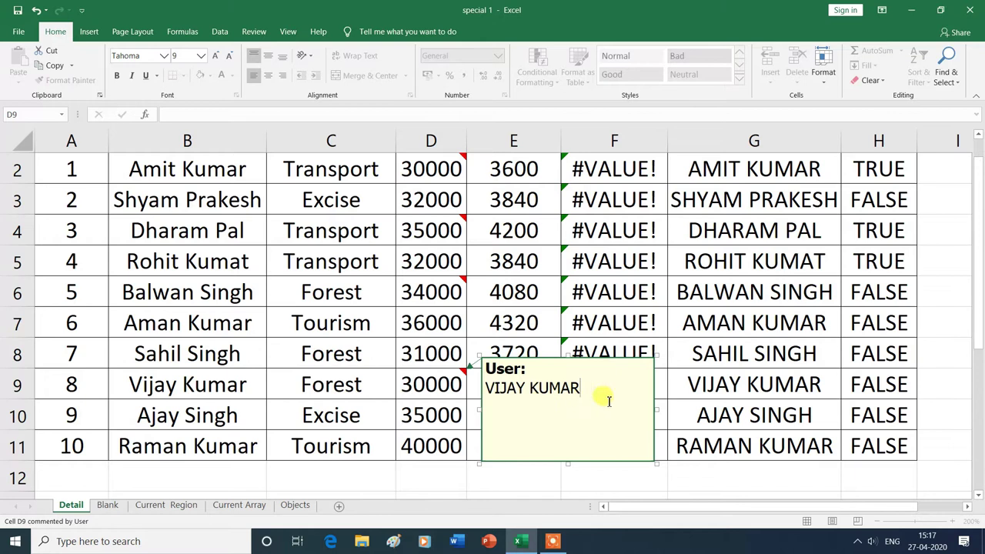
pyautogui.click(677, 387)
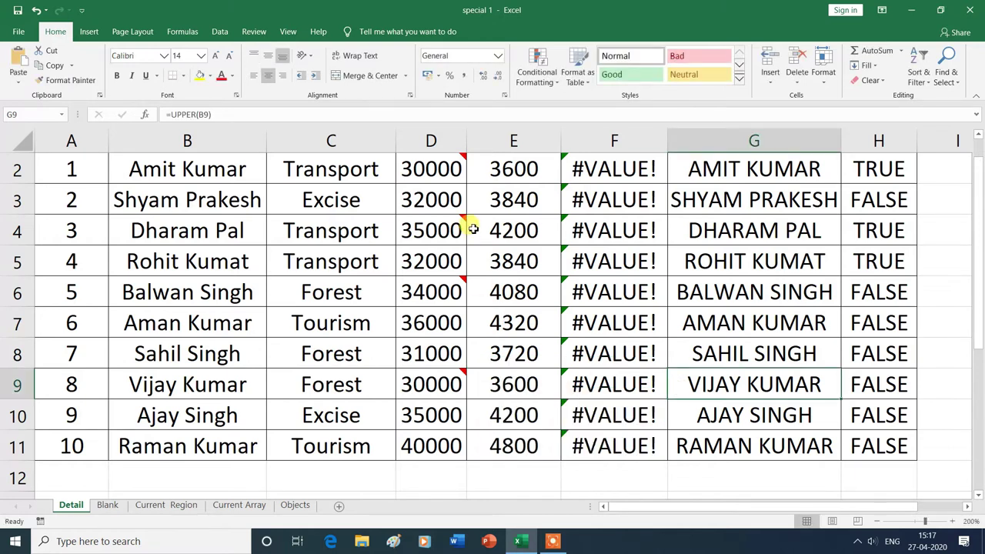
pyautogui.scroll(1, 473, 228)
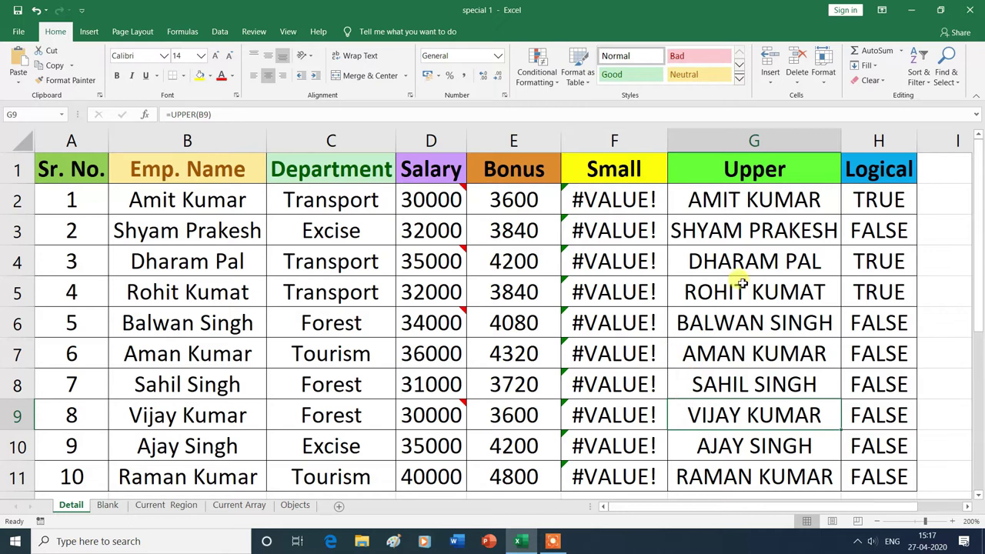
# - Select all commented cells using Go To Special with Comments
pyautogui.click(960, 87)
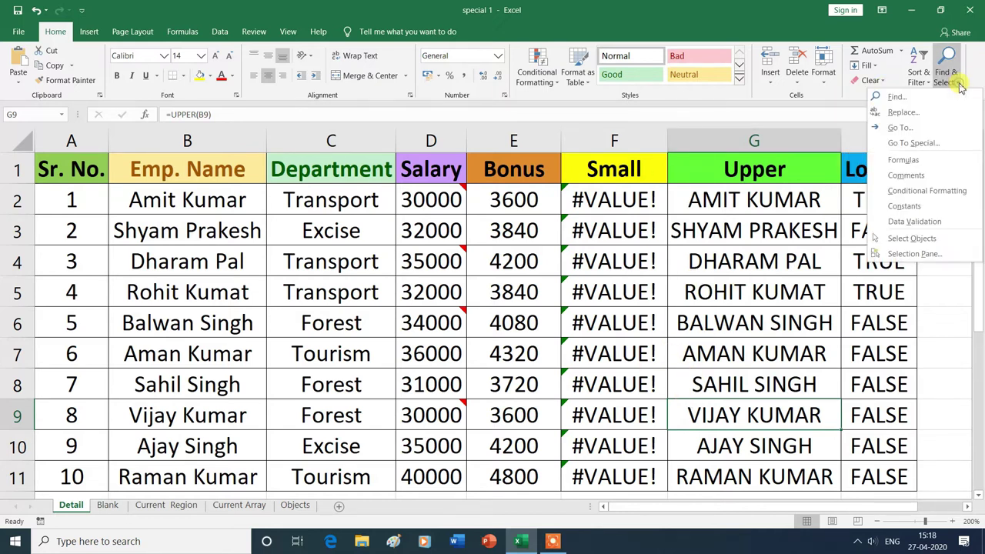
pyautogui.click(923, 144)
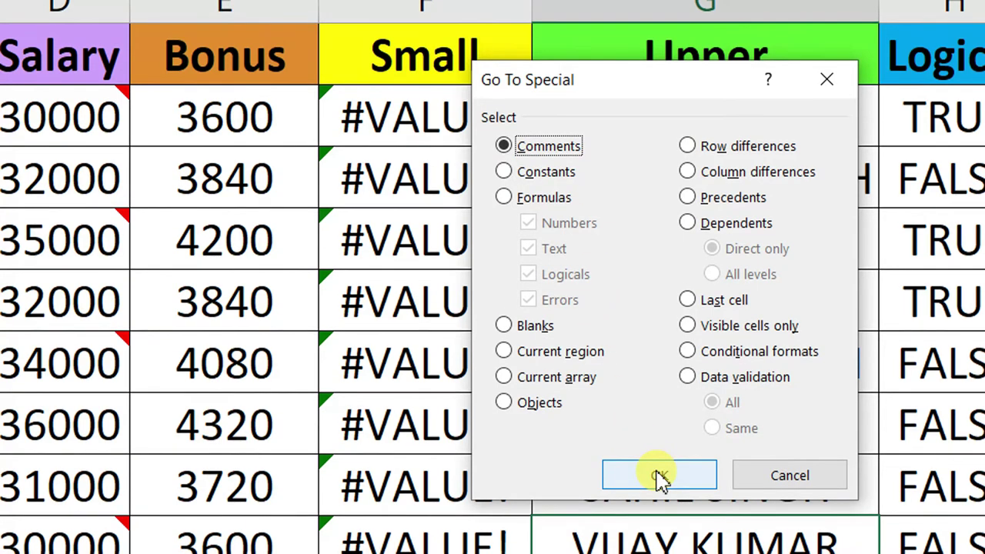
pyautogui.click(659, 475)
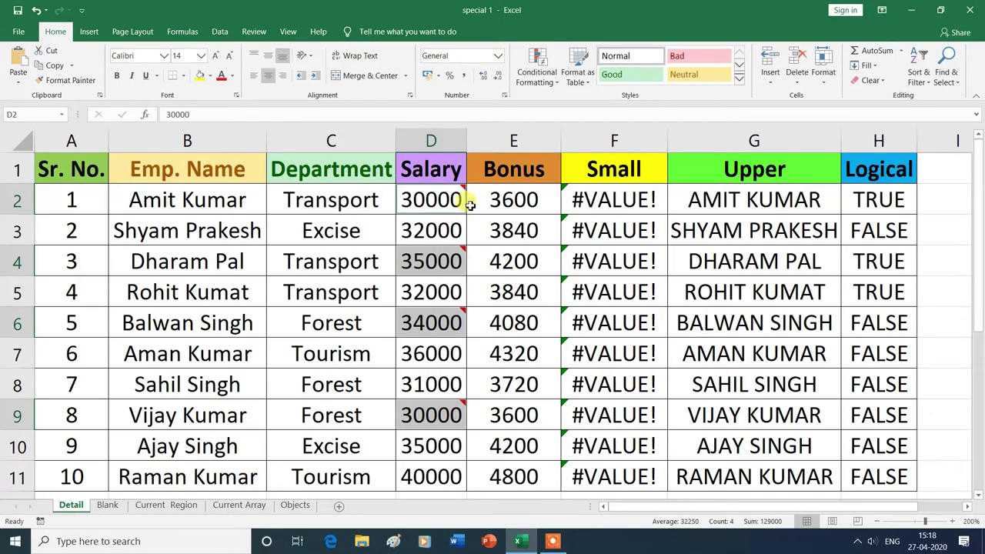
# - Clear the selection of commented Salary cells
pyautogui.moveTo(446, 200)
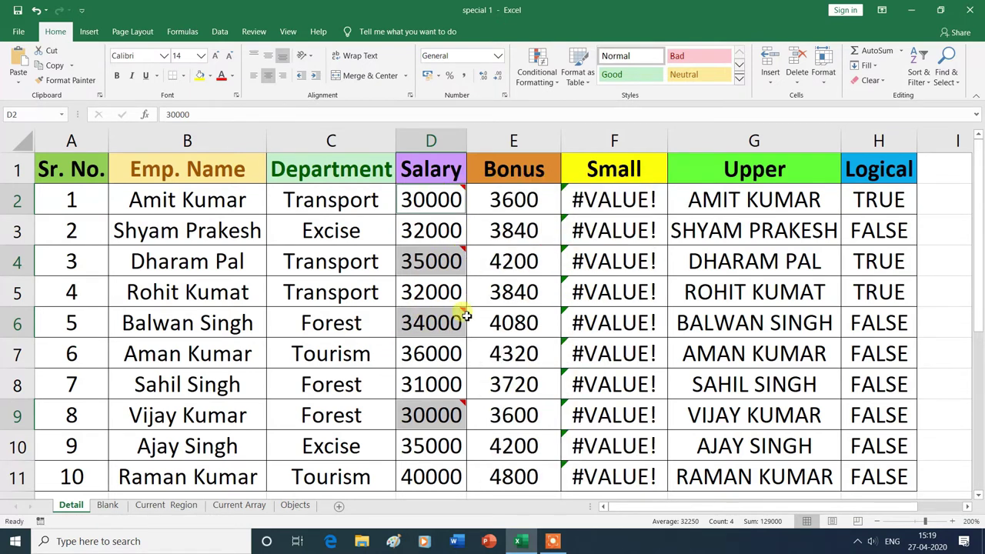
pyautogui.moveTo(458, 417)
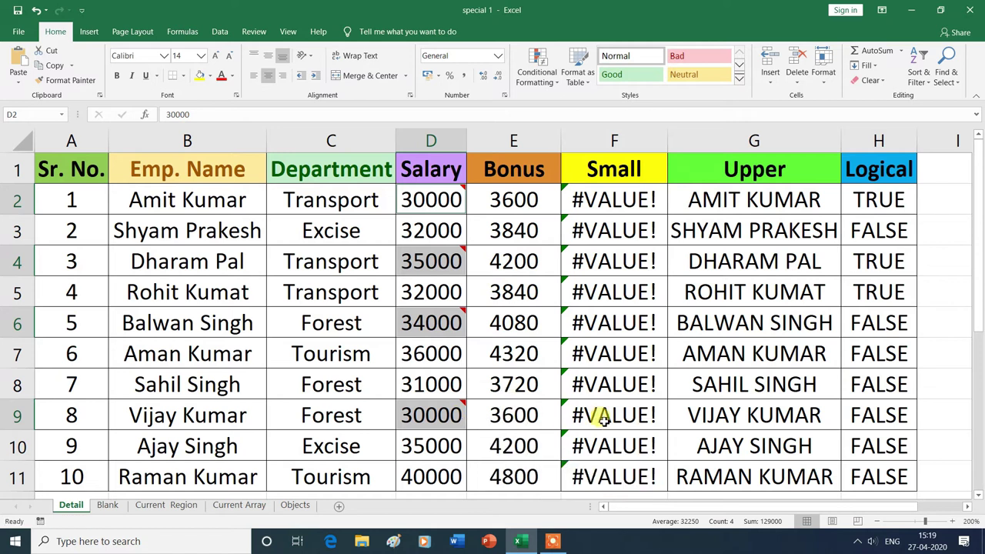
pyautogui.click(594, 417)
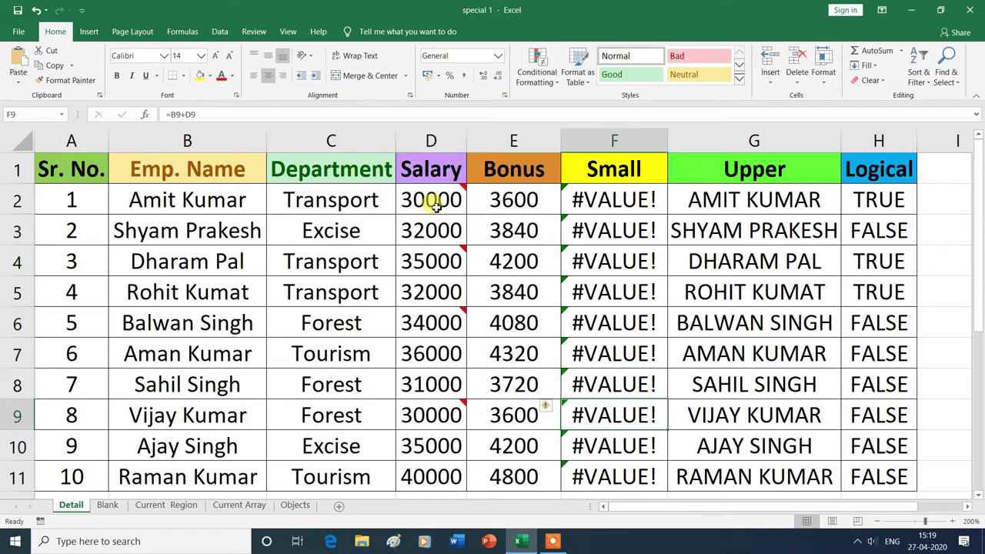
# - Delete the comments from the selected Salary cells D2 through D9
pyautogui.moveTo(434, 193); pyautogui.dragTo(461, 422)
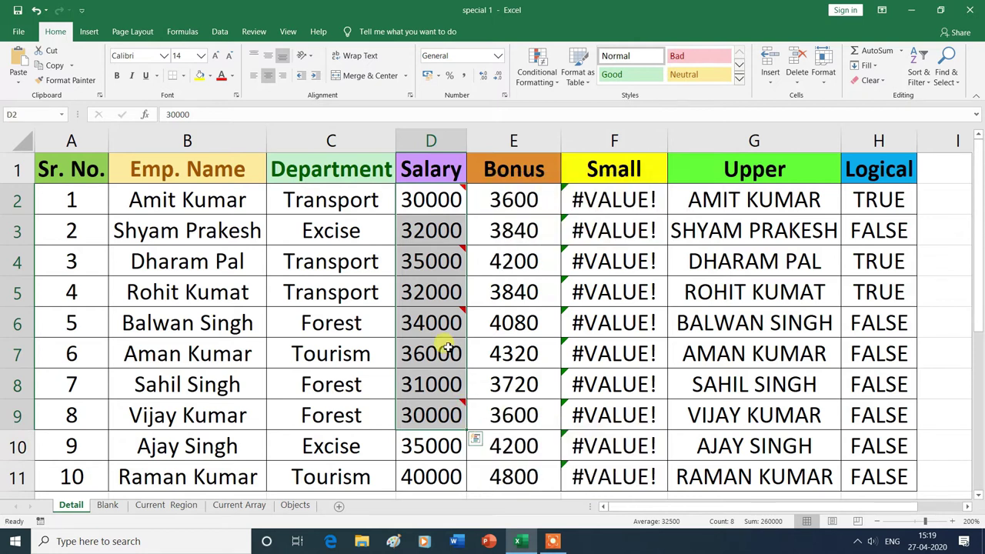
pyautogui.rightClick(448, 313)
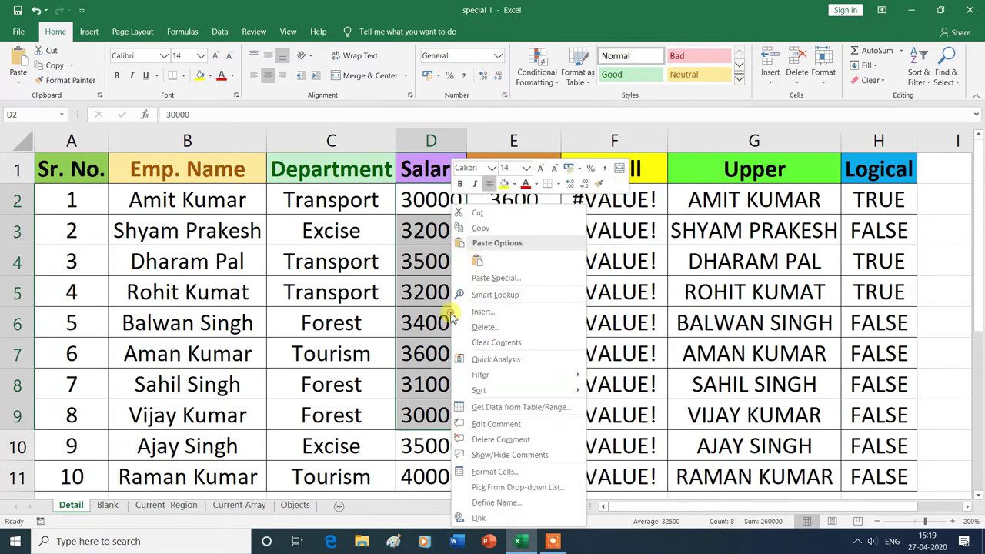
pyautogui.click(492, 439)
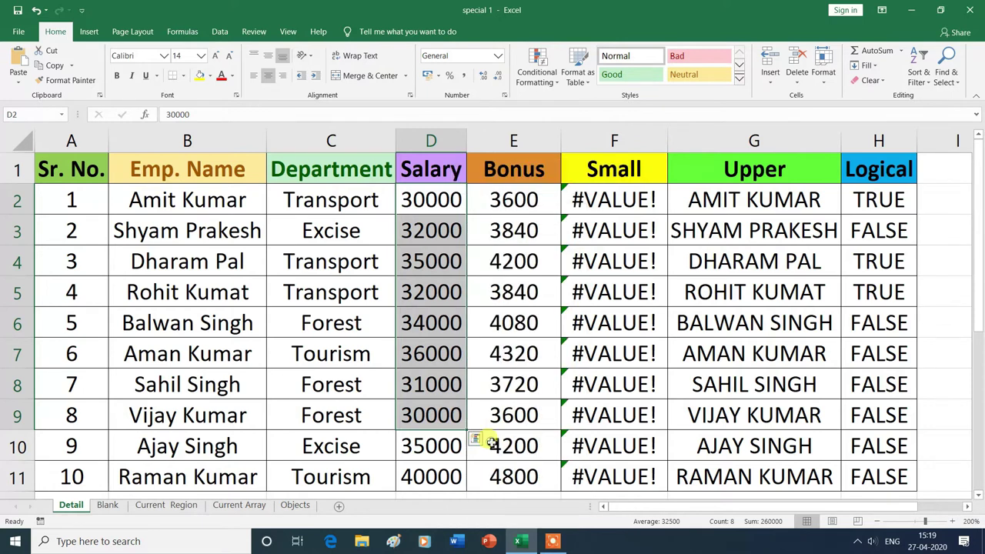
pyautogui.click(554, 408)
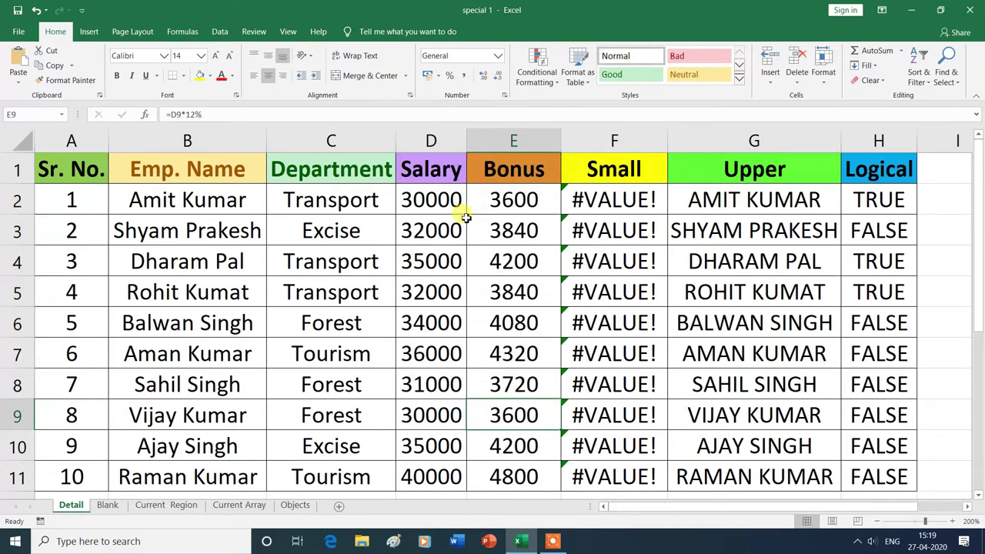
pyautogui.click(959, 87)
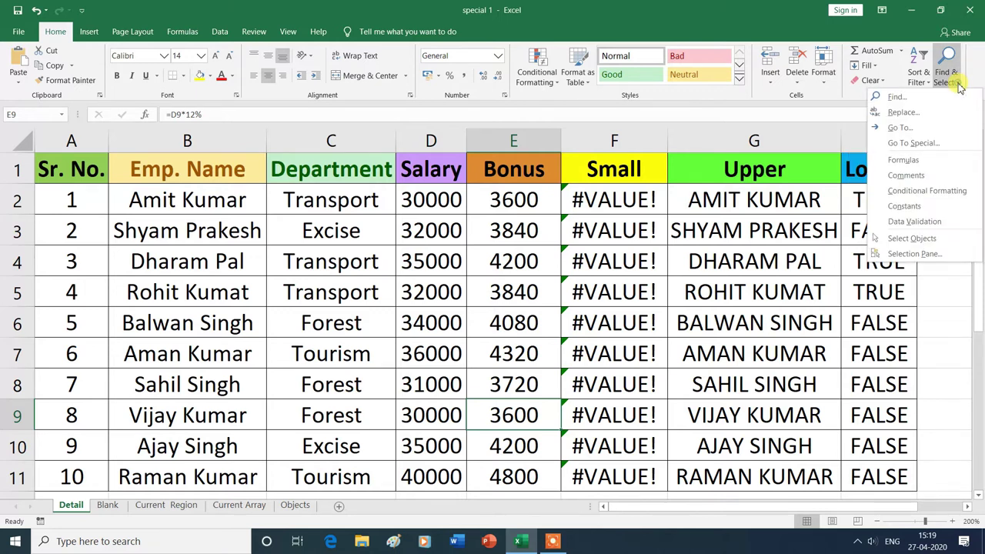
pyautogui.click(915, 143)
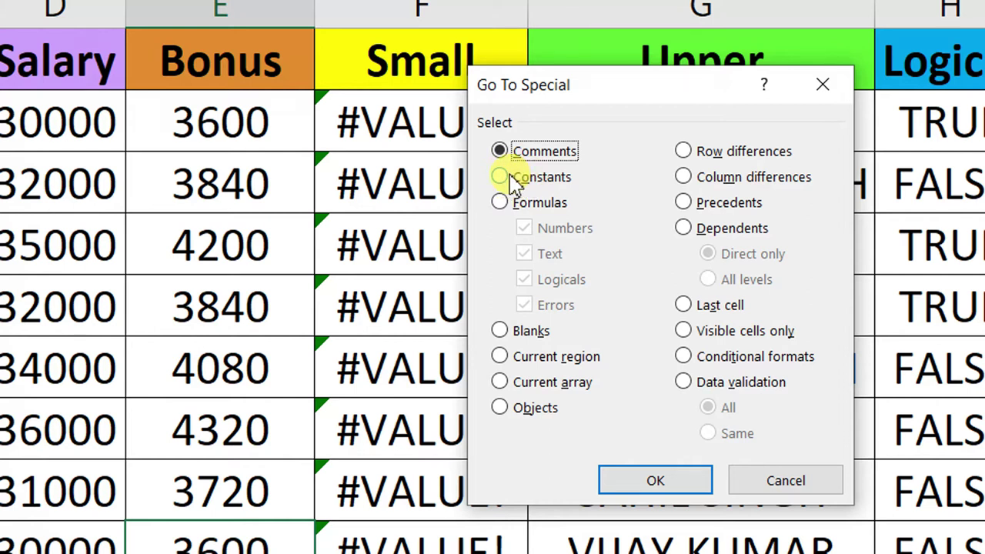
pyautogui.click(502, 178)
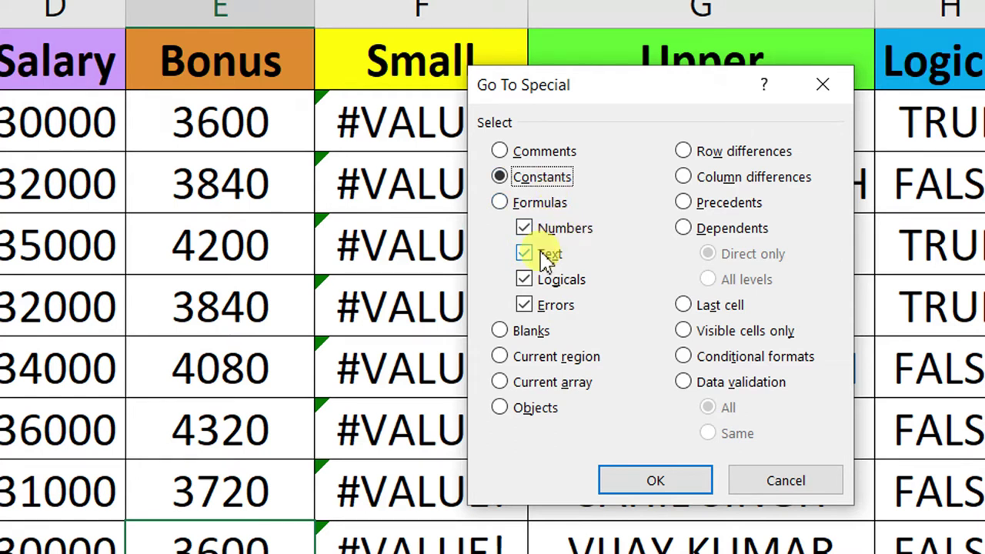
pyautogui.click(528, 255)
pyautogui.click(526, 306)
pyautogui.click(527, 306)
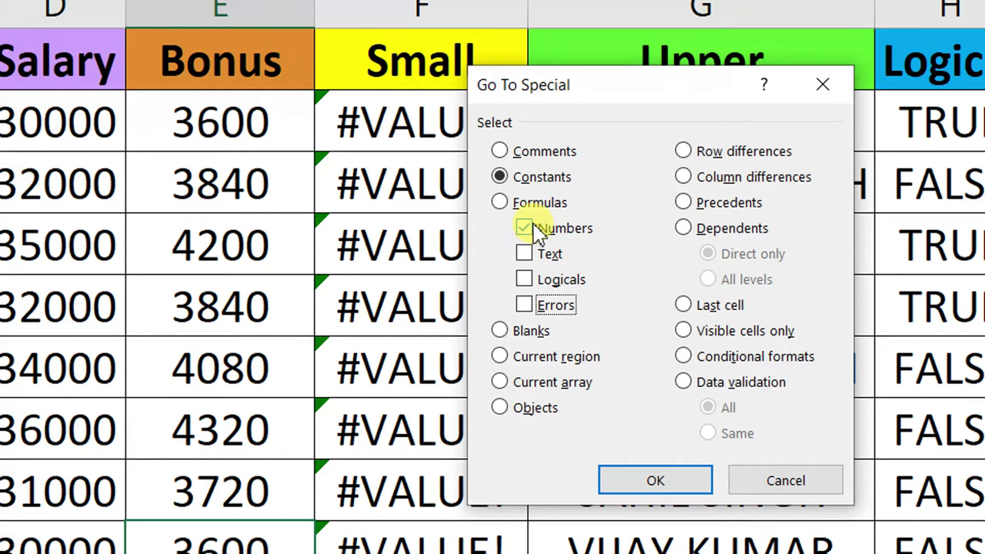
pyautogui.click(526, 230)
pyautogui.click(656, 481)
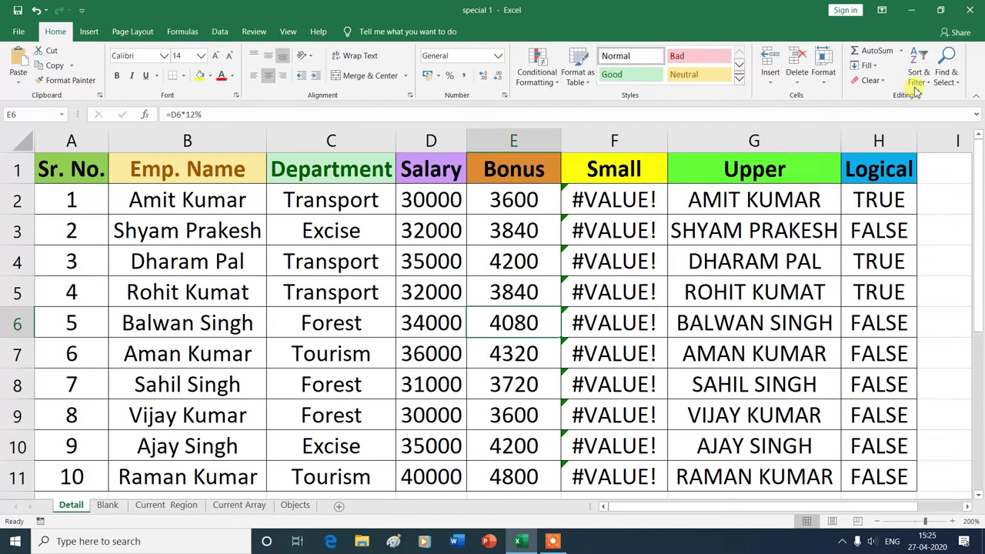
# - Select only text constants via Go To Special (Numbers, Logicals, Errors unchecked), then deselect
pyautogui.click(960, 86)
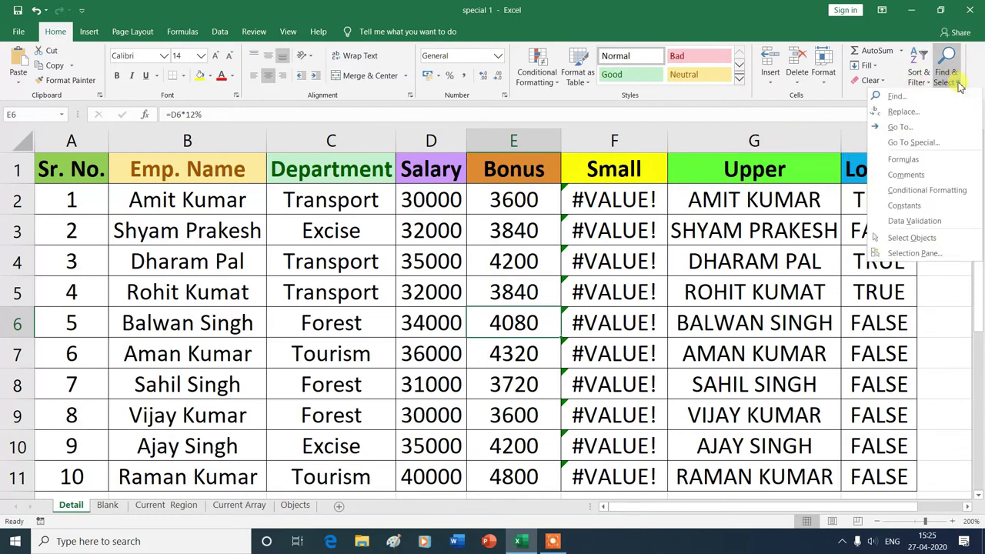
pyautogui.click(928, 148)
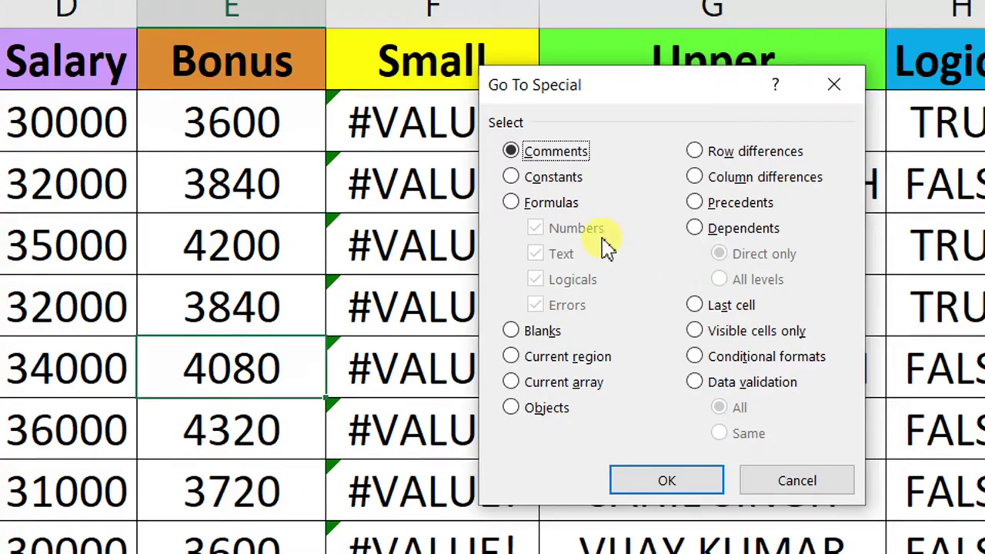
pyautogui.click(539, 184)
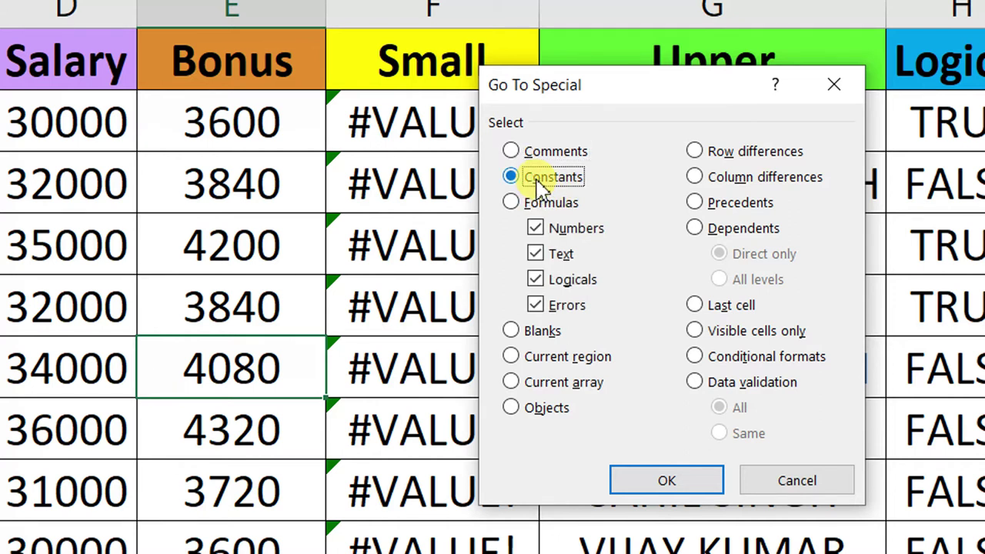
pyautogui.click(537, 231)
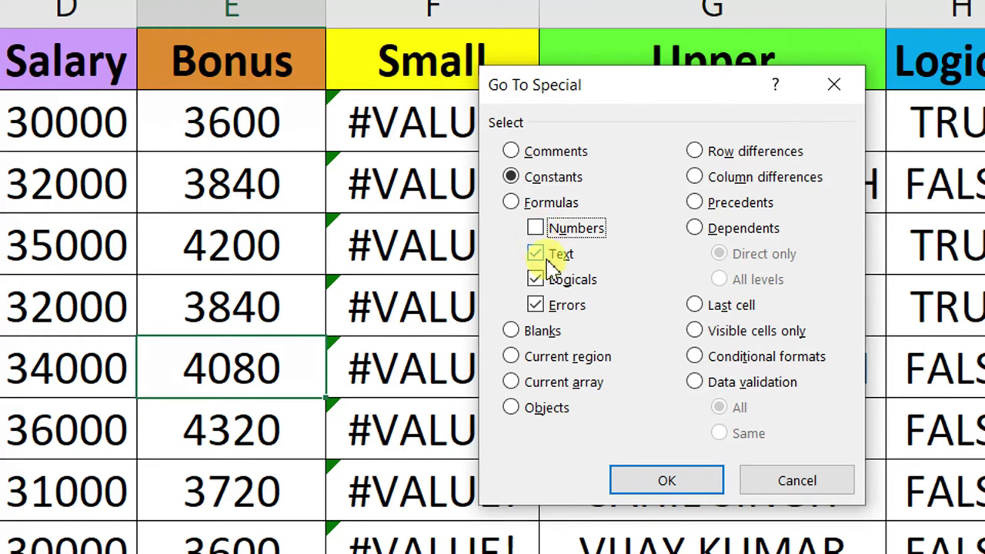
pyautogui.click(537, 280)
pyautogui.click(538, 306)
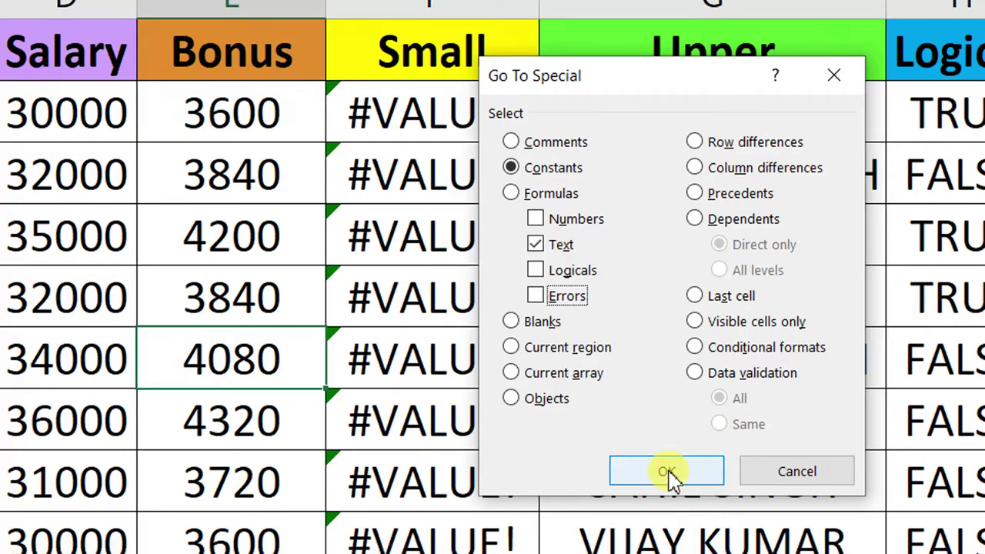
pyautogui.click(666, 472)
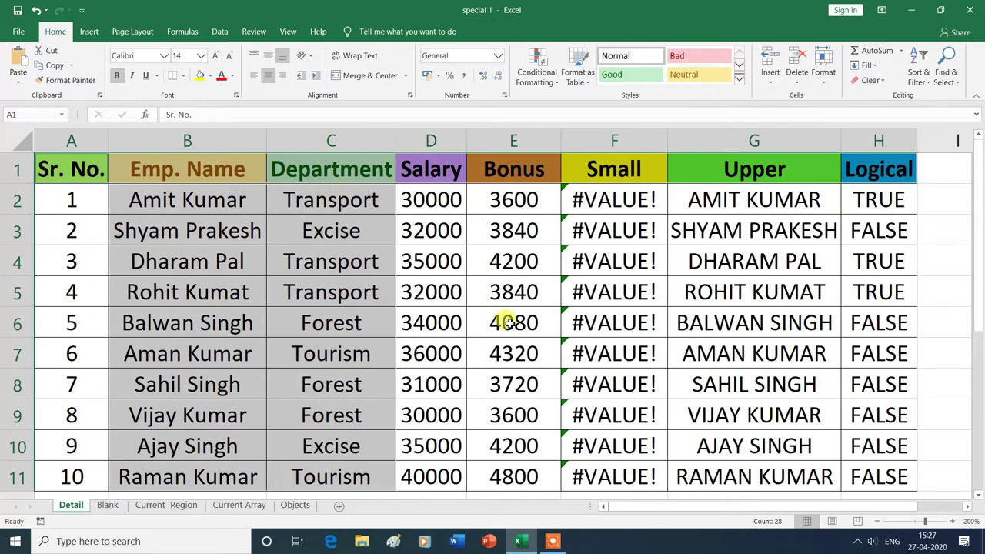
pyautogui.click(541, 323)
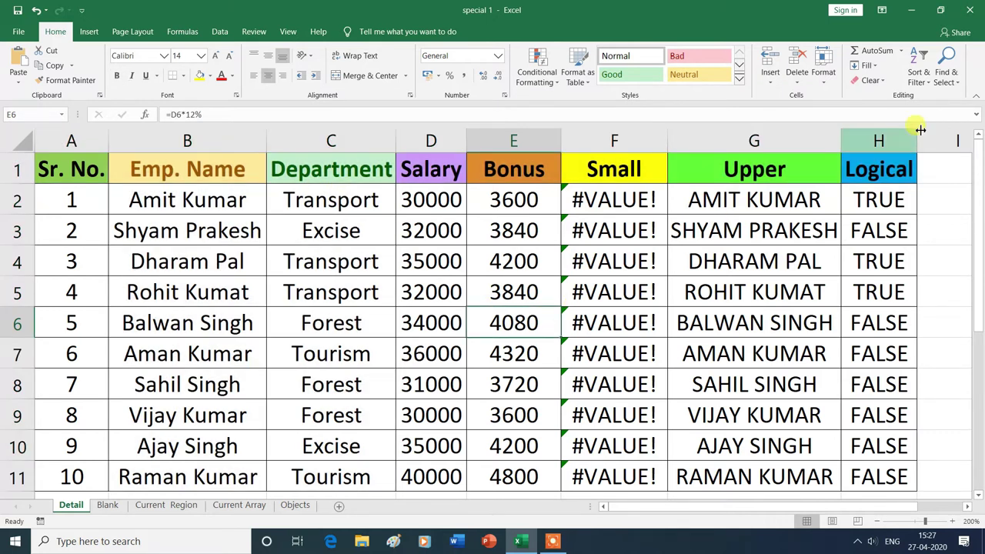
# - Search for logical-only constants with Go To Special and dismiss the 'No cells were found' notice
pyautogui.click(946, 76)
pyautogui.click(930, 143)
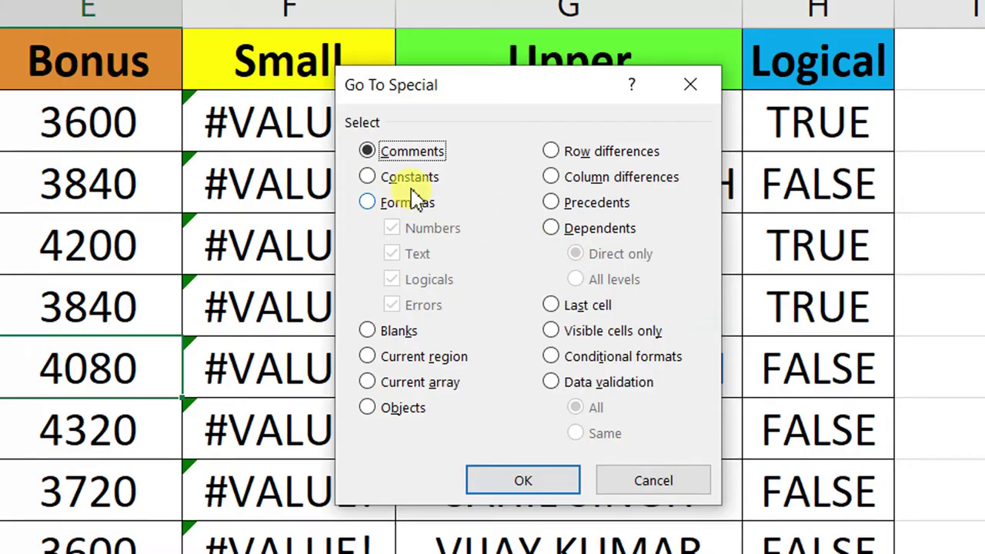
pyautogui.click(410, 179)
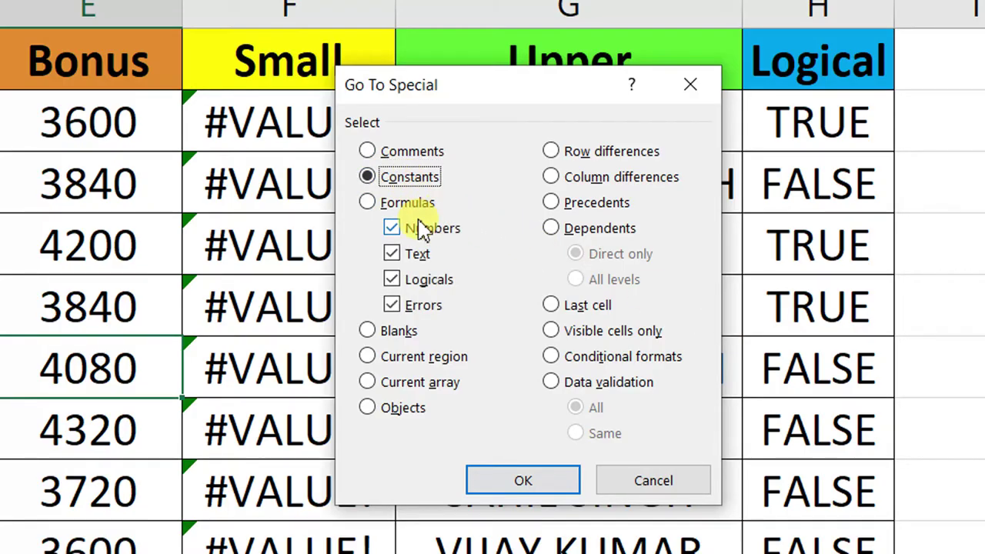
pyautogui.click(394, 231)
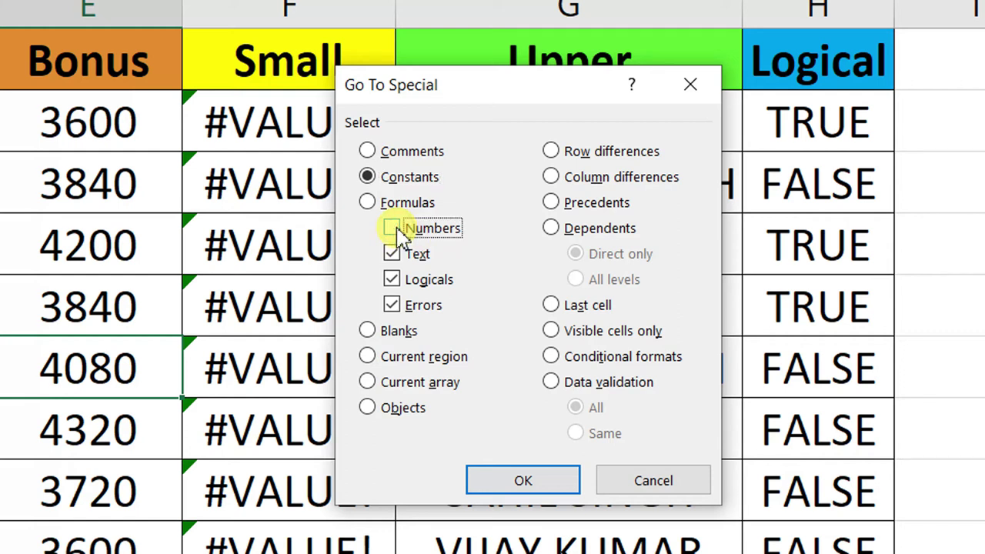
pyautogui.click(394, 254)
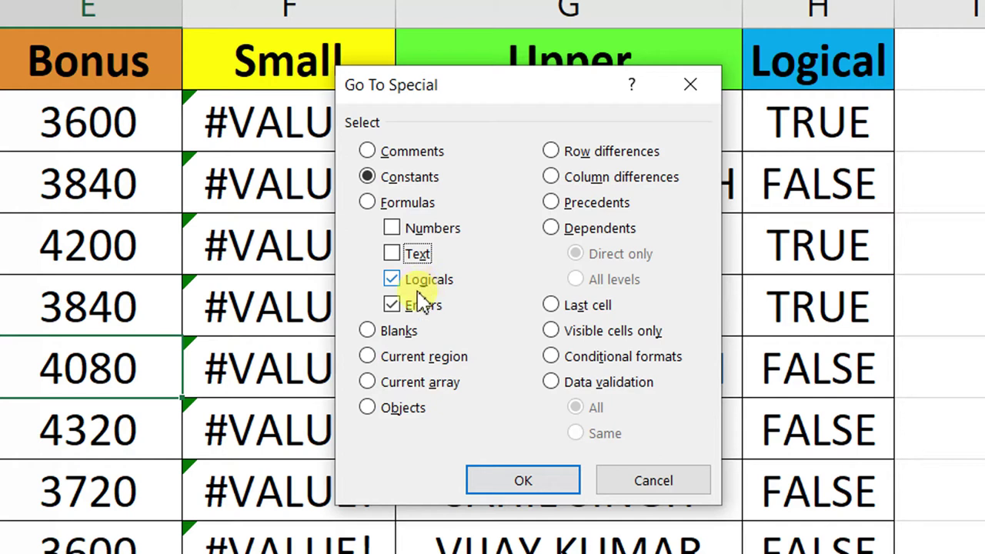
pyautogui.click(394, 306)
pyautogui.click(522, 477)
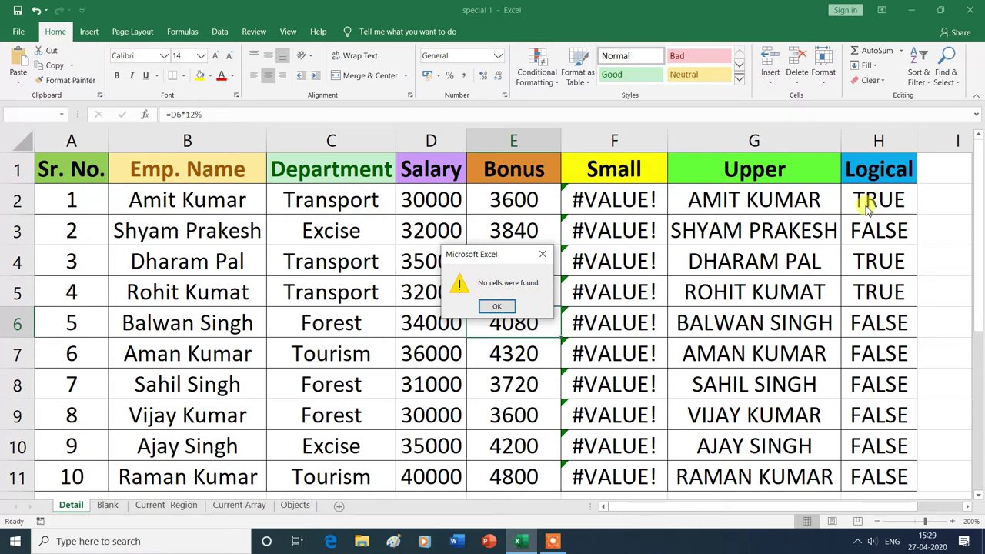
pyautogui.click(511, 306)
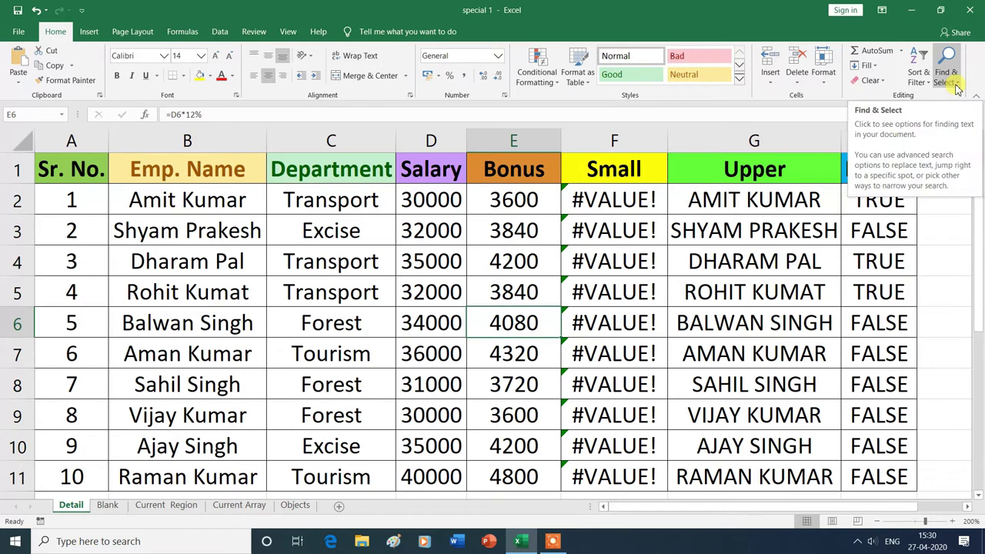
pyautogui.click(957, 89)
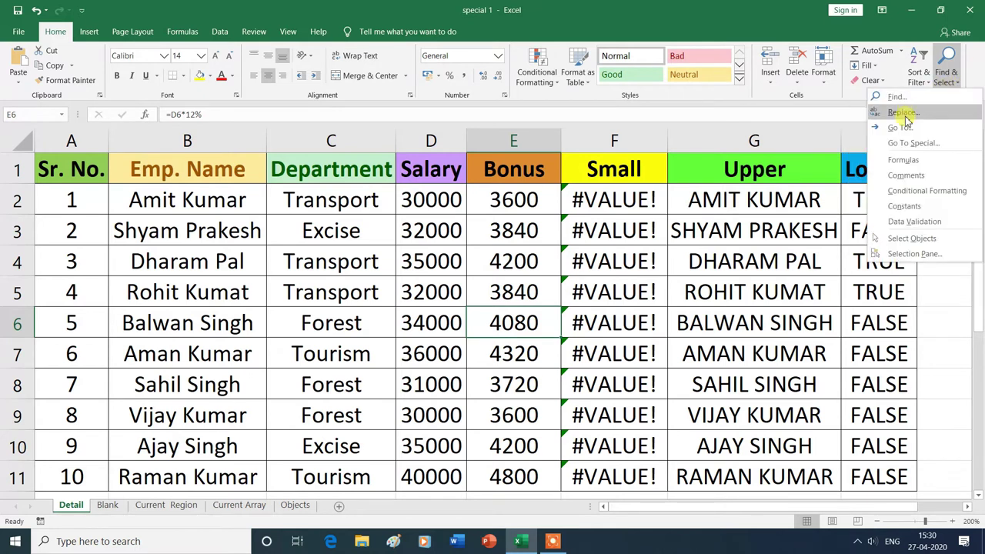
pyautogui.click(905, 149)
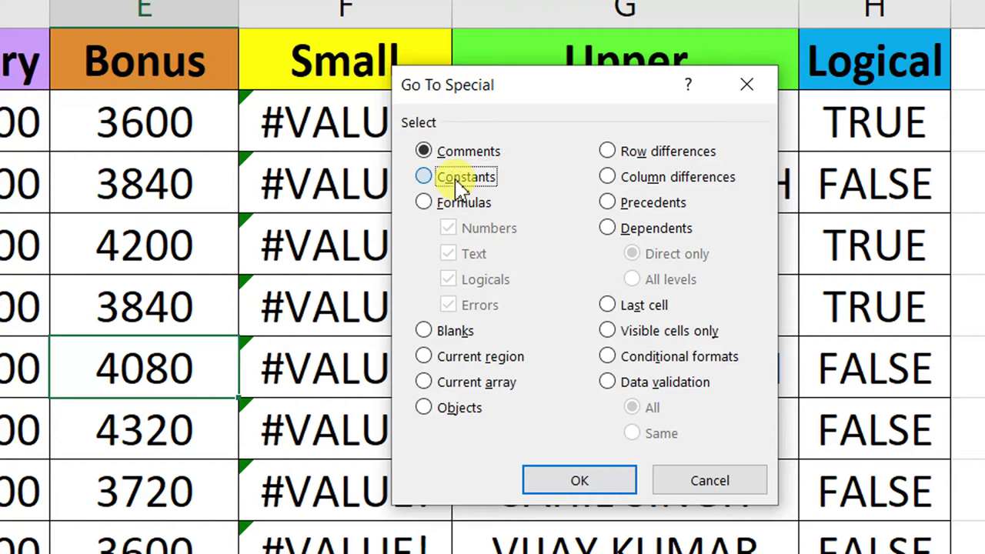
pyautogui.click(454, 177)
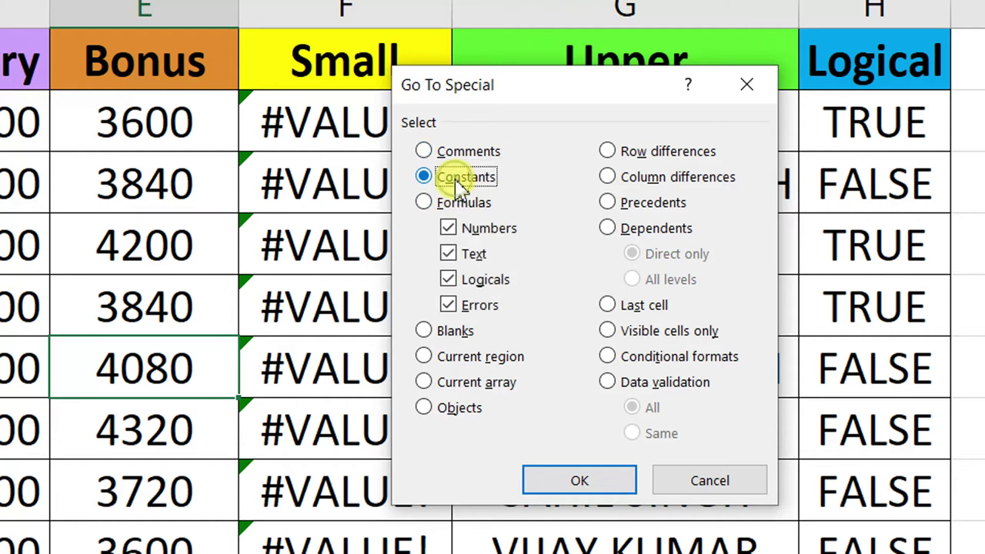
pyautogui.click(454, 304)
pyautogui.click(449, 282)
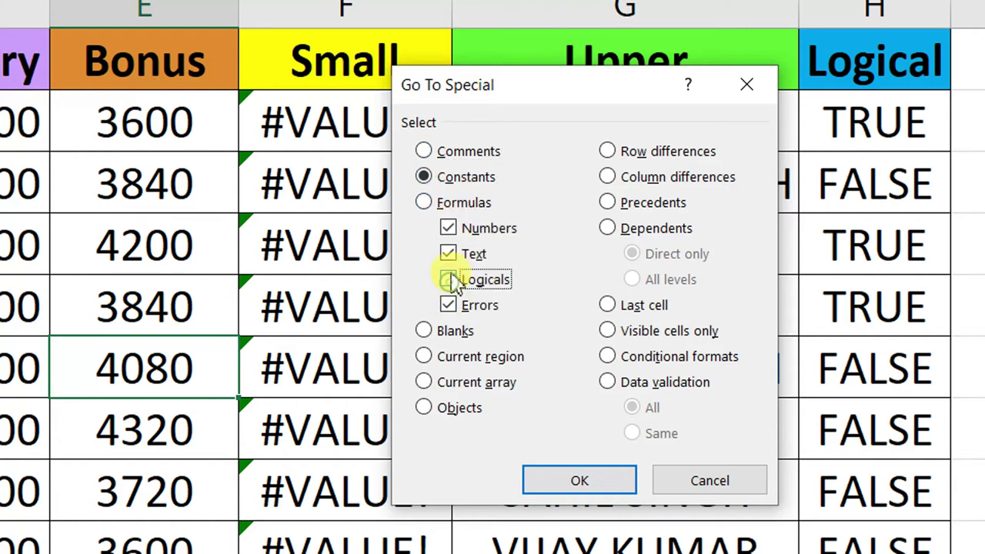
pyautogui.click(449, 256)
pyautogui.click(449, 229)
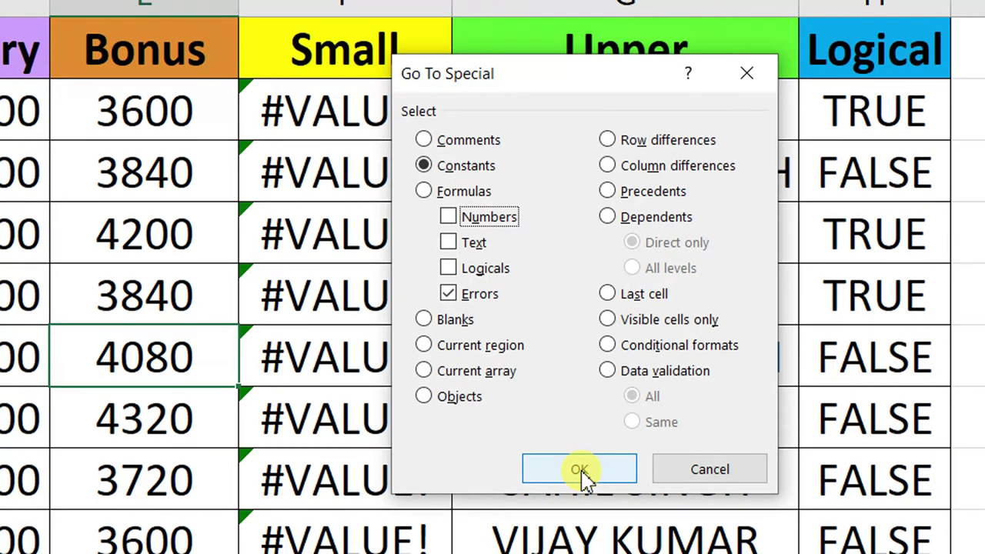
pyautogui.click(581, 470)
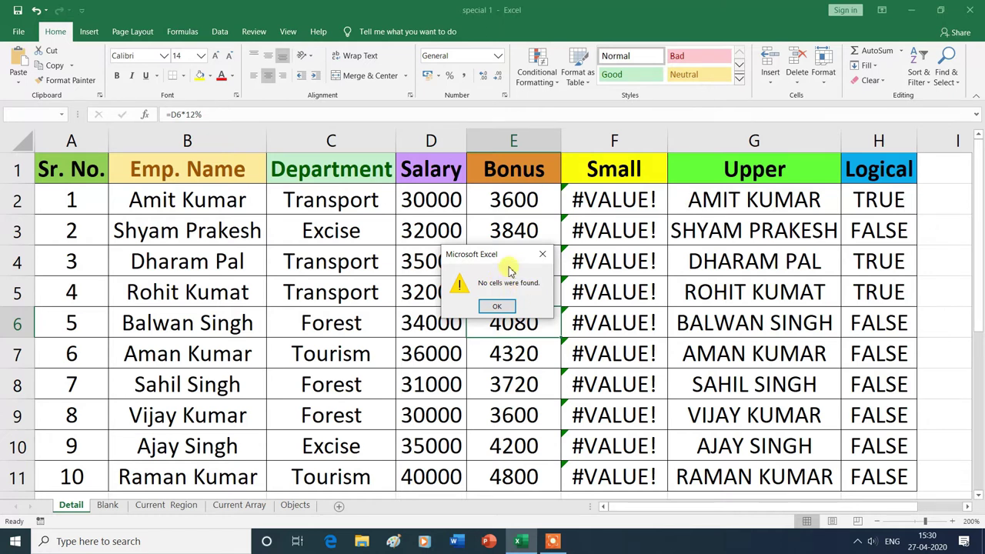
pyautogui.click(507, 310)
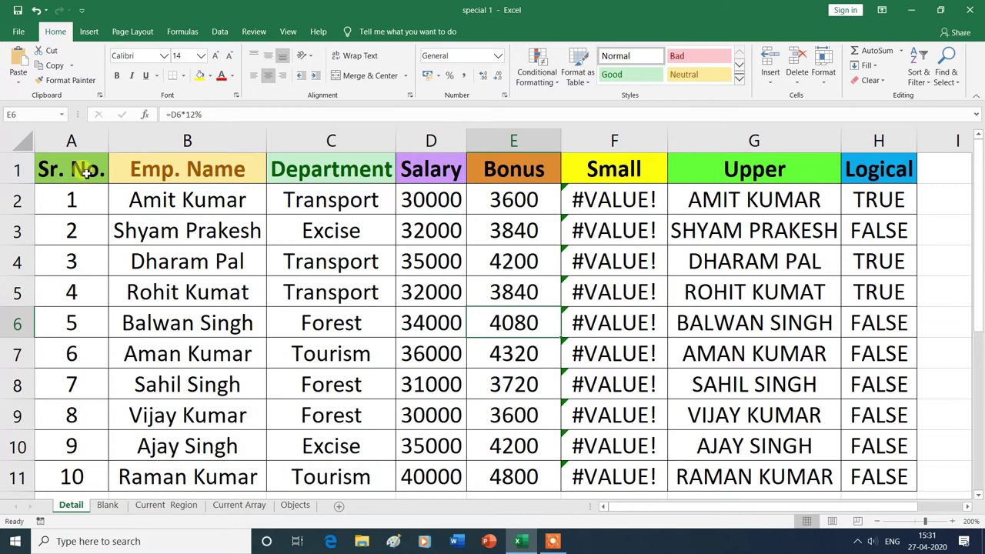
# - Copy the entire employee table A1:H11
pyautogui.moveTo(56, 165)
pyautogui.mouseDown()
pyautogui.moveTo(812, 407)
pyautogui.moveTo(857, 467)
pyautogui.mouseUp()
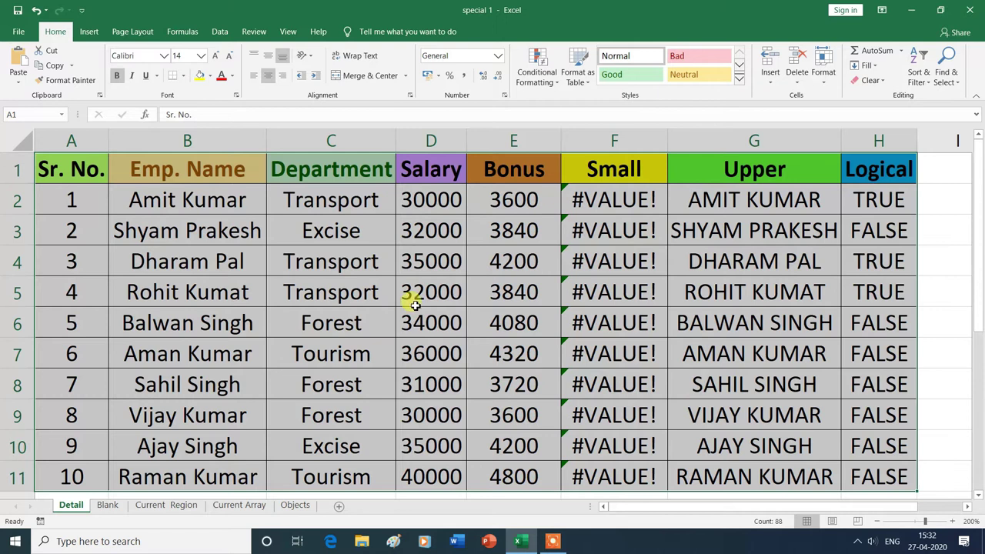
pyautogui.rightClick(280, 222)
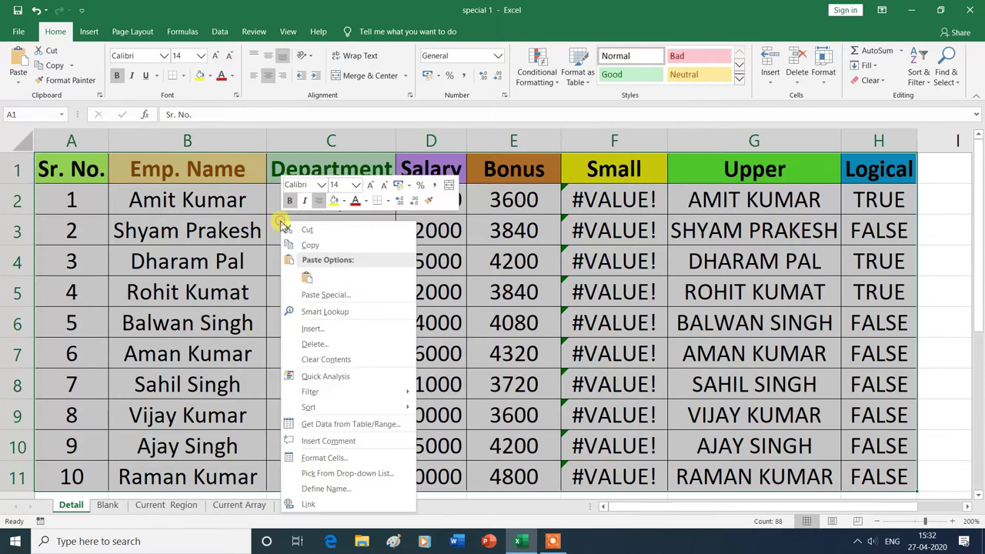
pyautogui.click(308, 247)
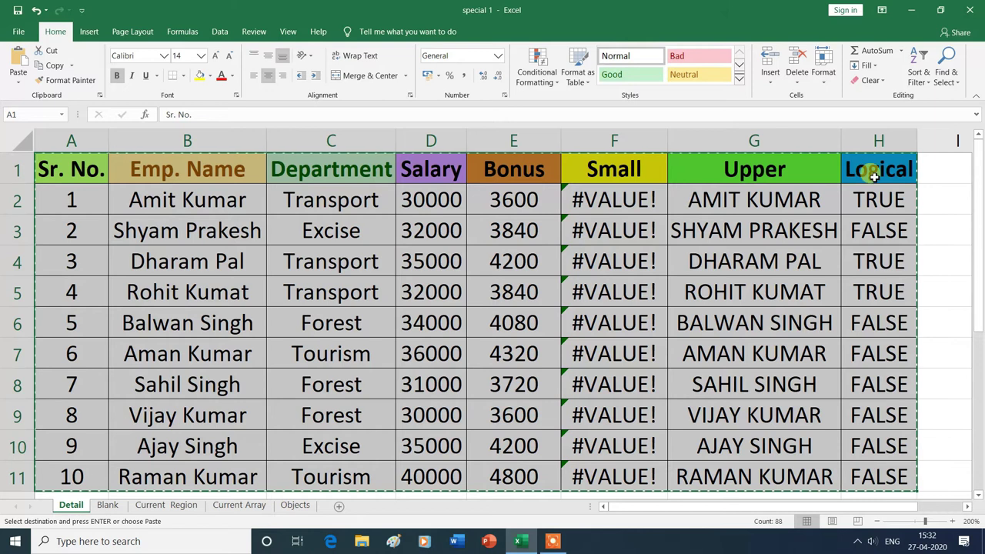
# - Choose cell A14 as the paste destination
pyautogui.scroll(-3, 475, 347)
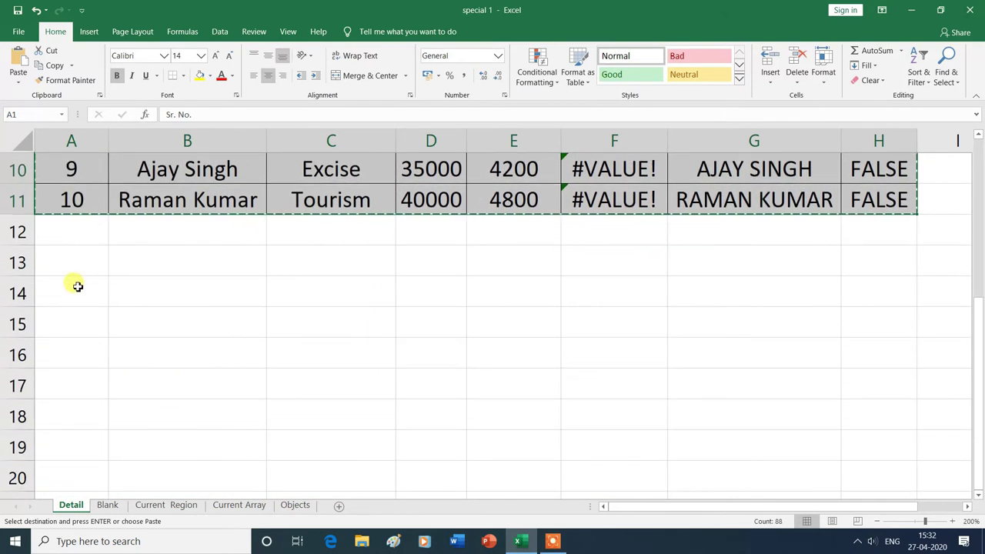
pyautogui.click(77, 286)
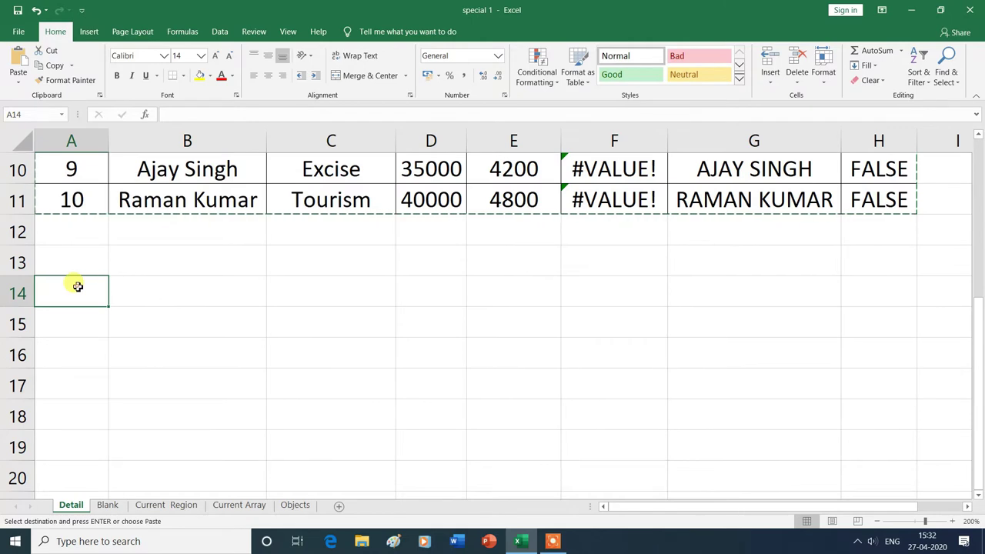
pyautogui.rightClick(78, 287)
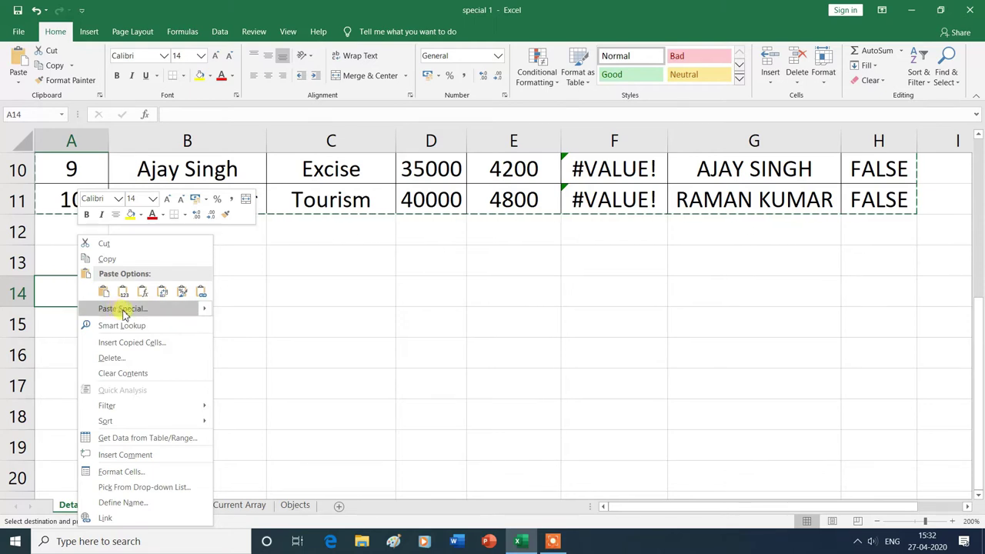
# - Paste Special the copied table at A14 as Values only
pyautogui.click(124, 314)
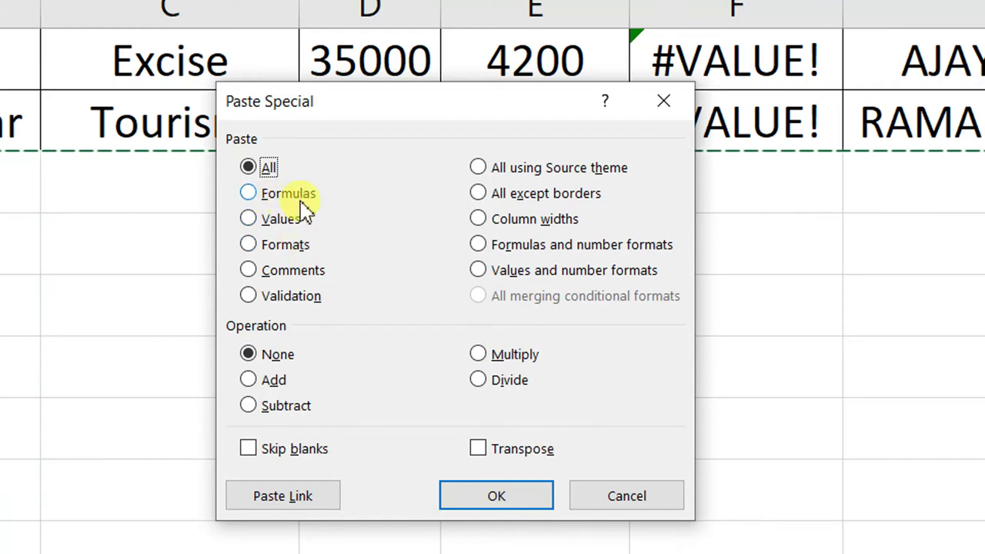
pyautogui.click(250, 221)
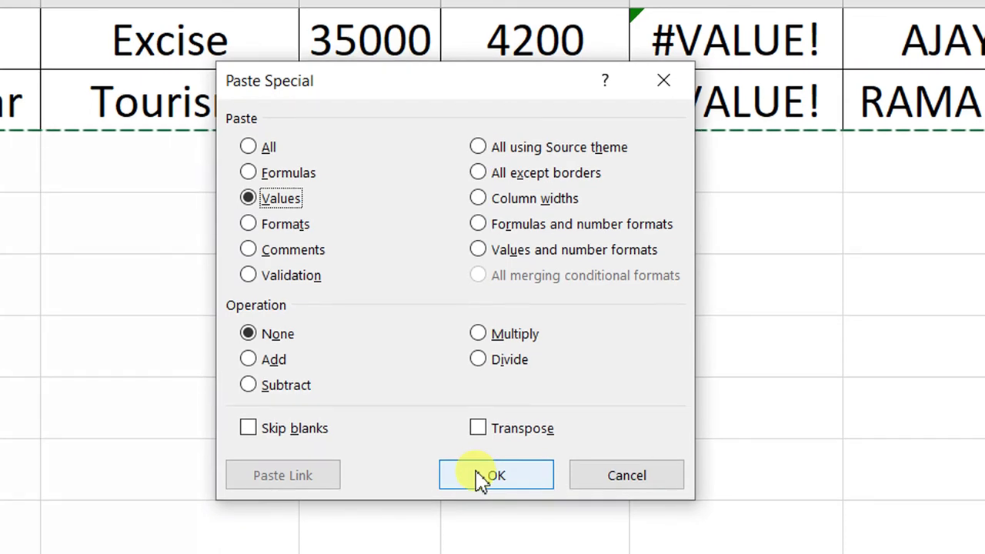
pyautogui.click(479, 479)
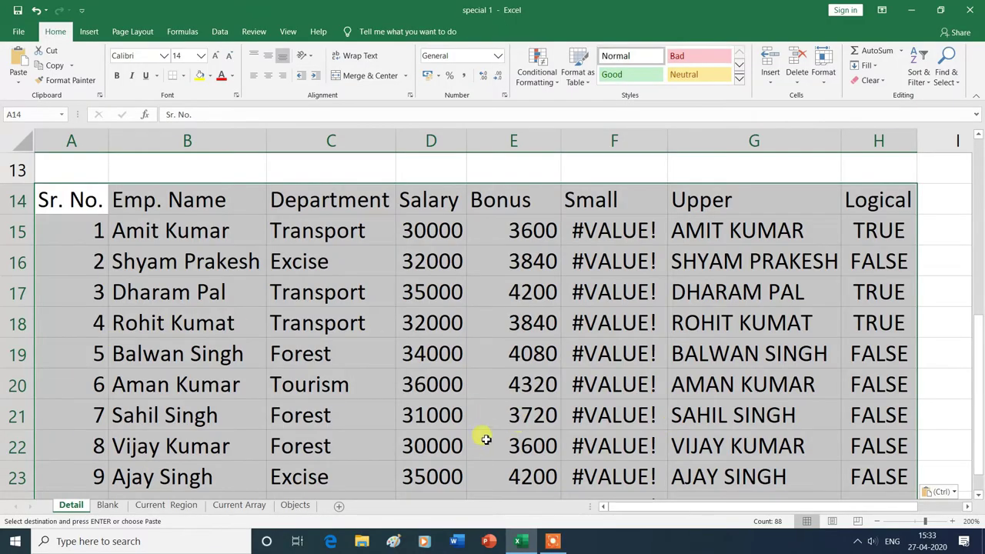
pyautogui.click(483, 445)
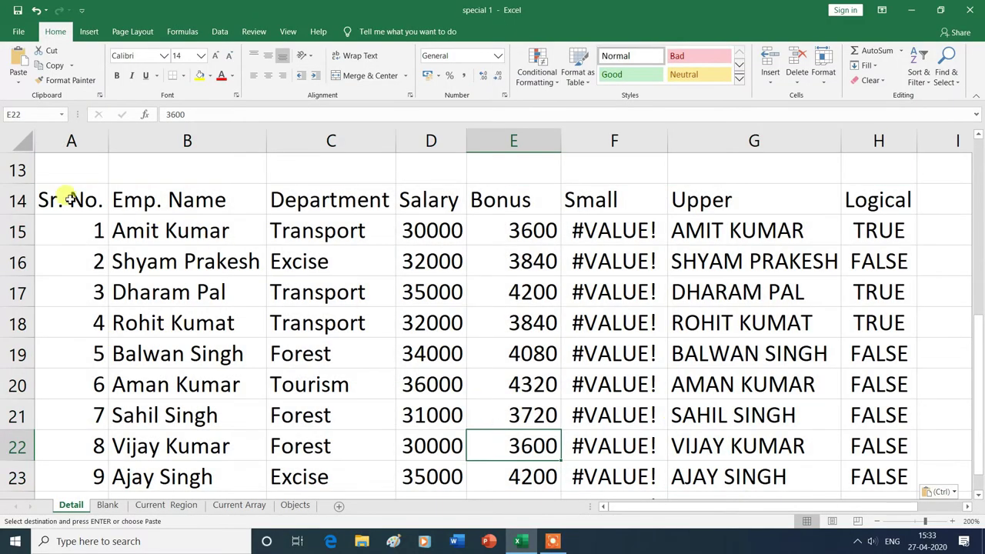
pyautogui.scroll(-1, 517, 256)
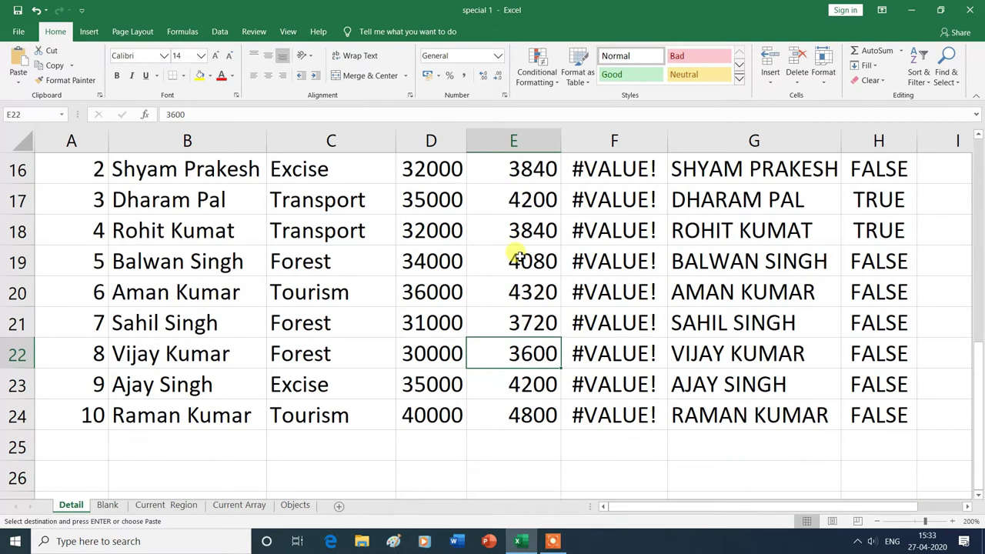
pyautogui.scroll(1, 517, 256)
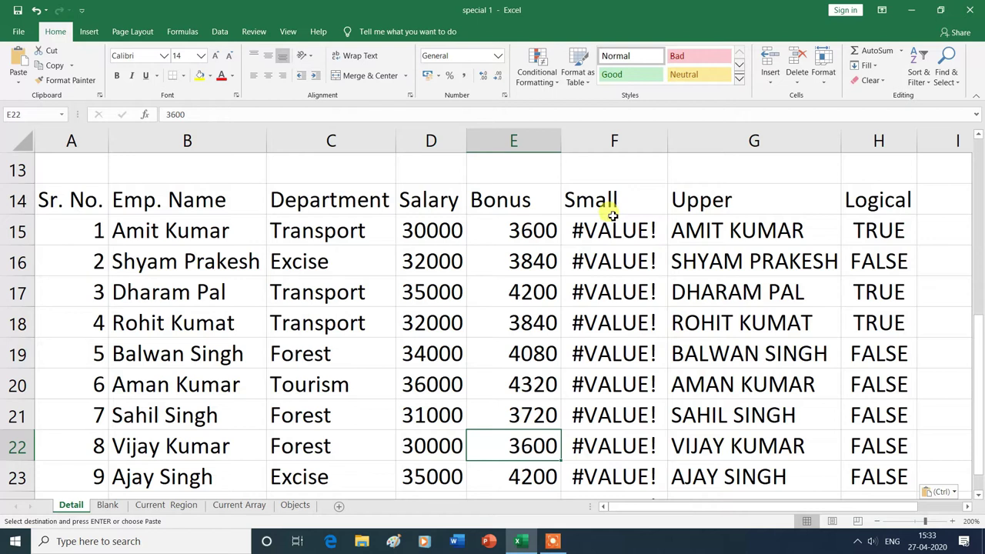
pyautogui.click(511, 231)
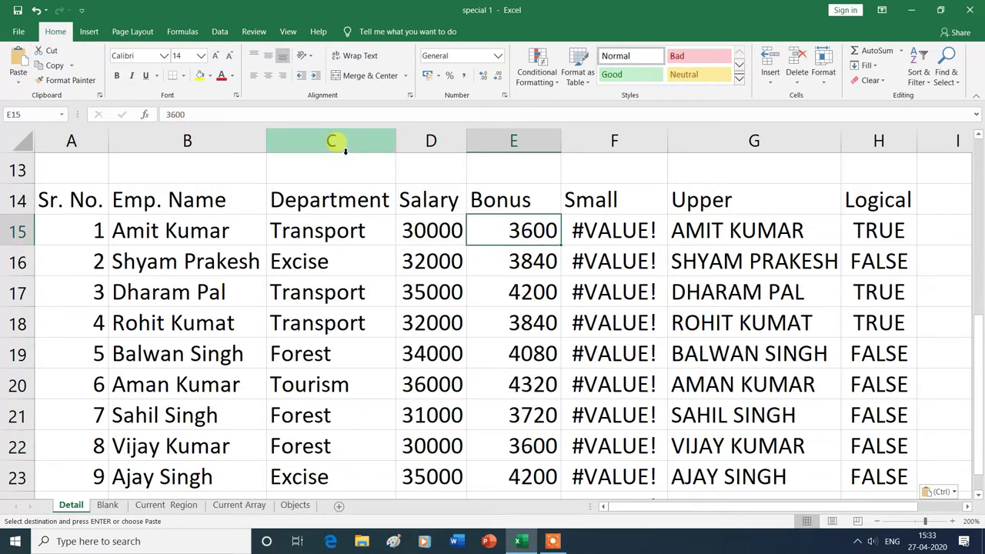
pyautogui.click(593, 230)
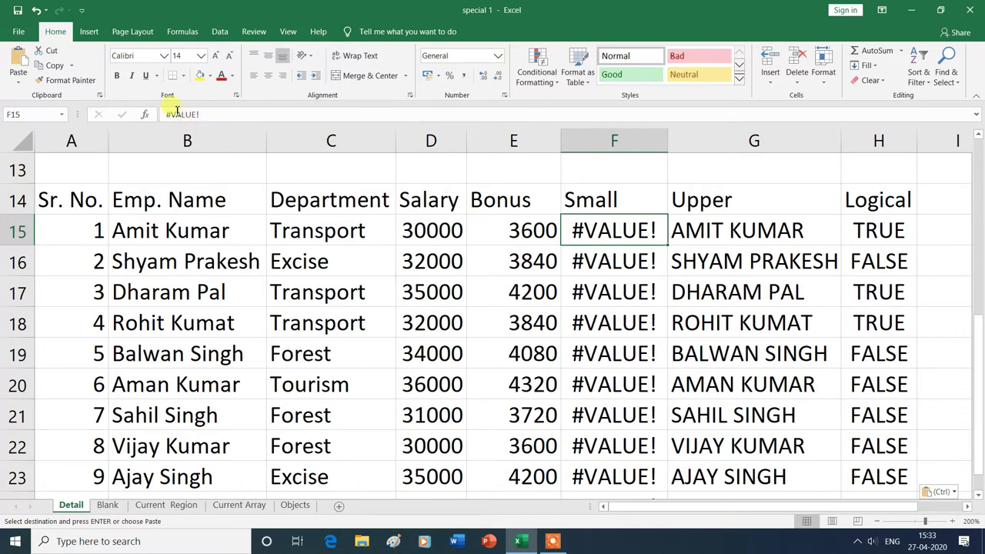
pyautogui.click(735, 231)
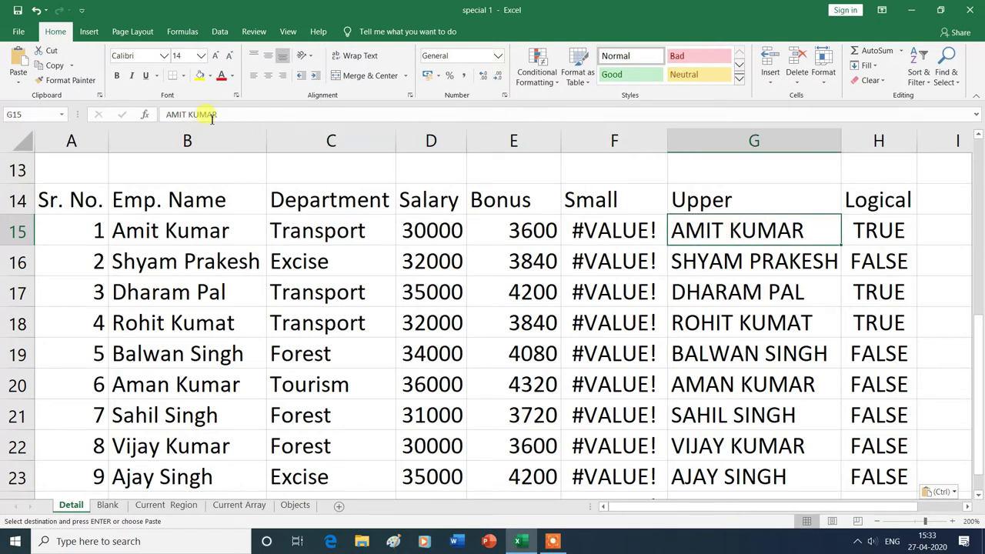
pyautogui.click(879, 231)
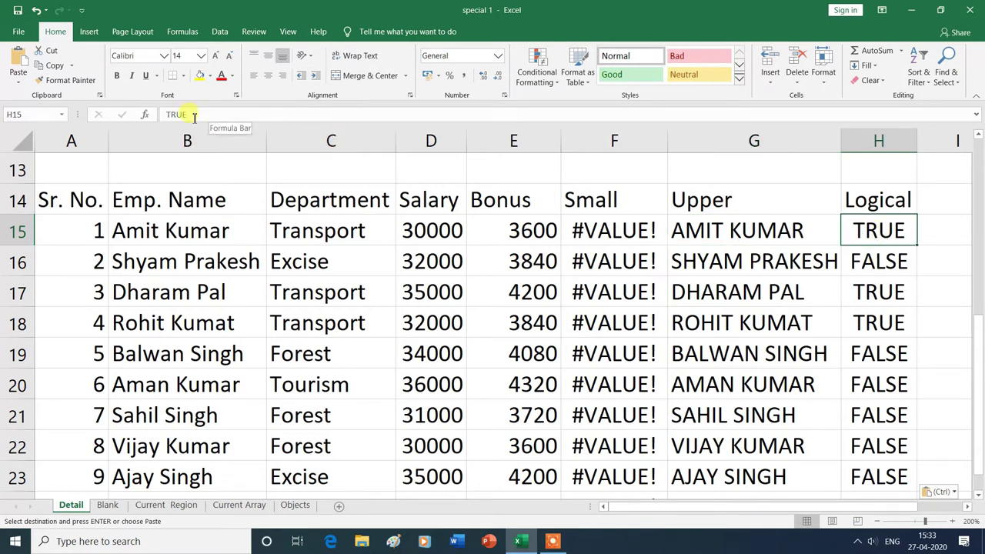
pyautogui.scroll(-1, 120, 189)
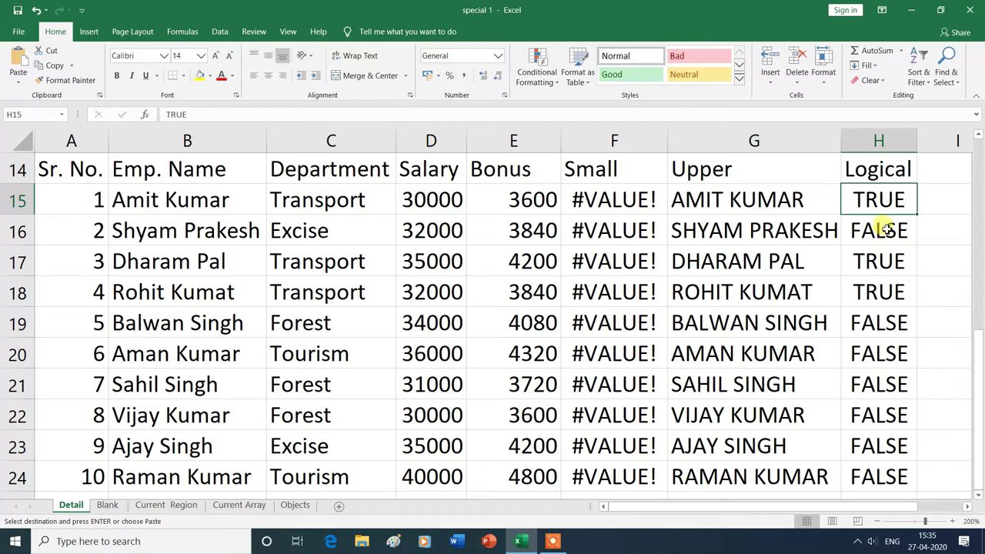
# - Select only the TRUE/FALSE logical constants in column H via Go To Special Constants
pyautogui.click(958, 88)
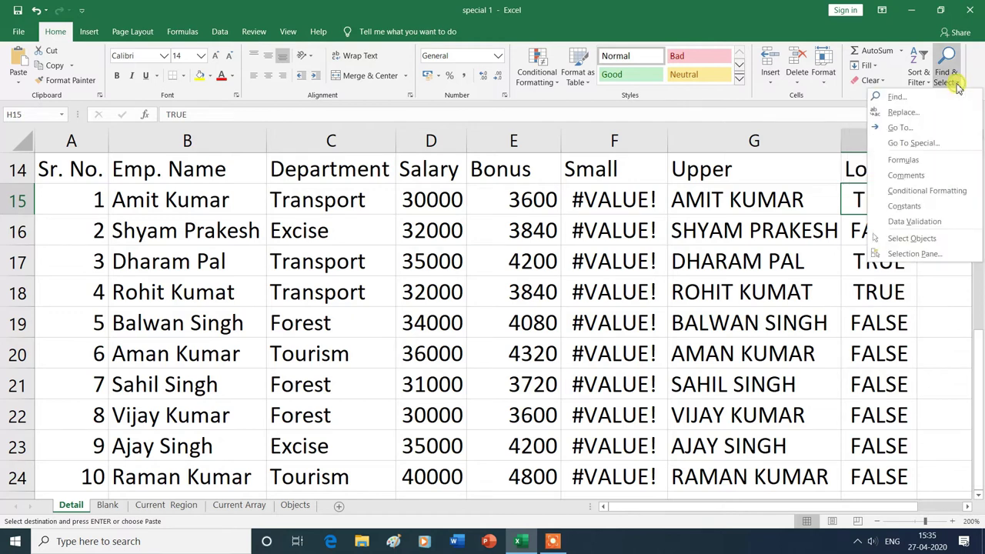
pyautogui.click(921, 145)
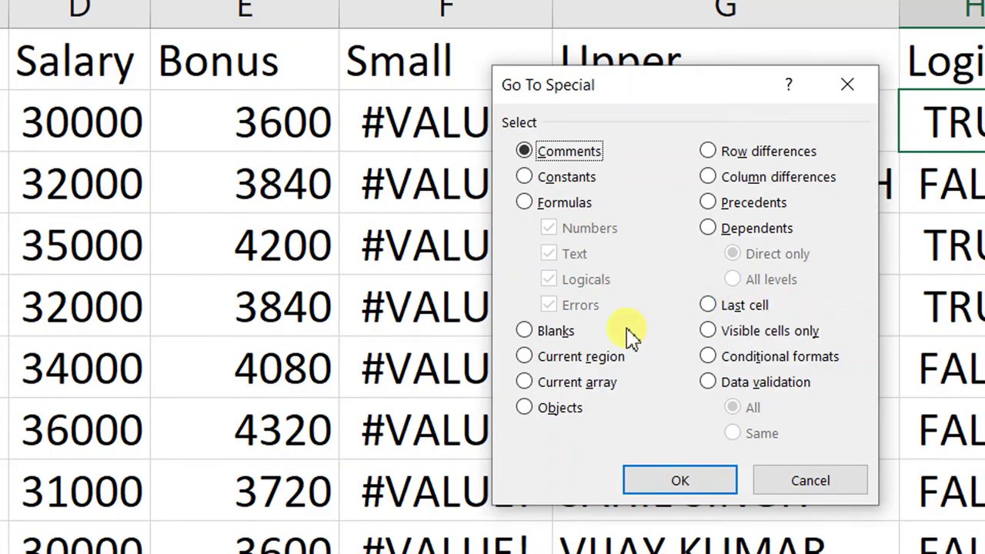
pyautogui.click(529, 184)
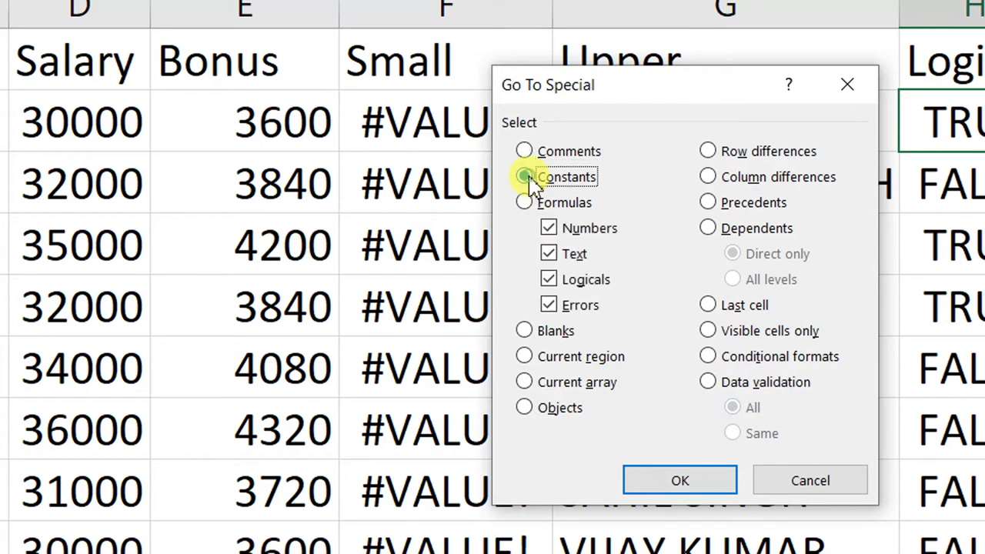
pyautogui.click(549, 229)
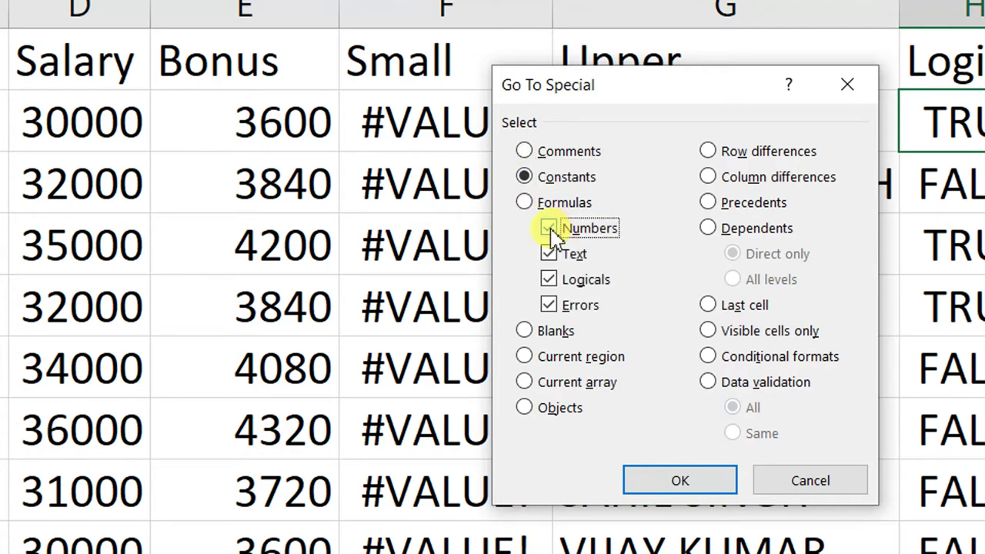
pyautogui.click(549, 229)
pyautogui.click(553, 251)
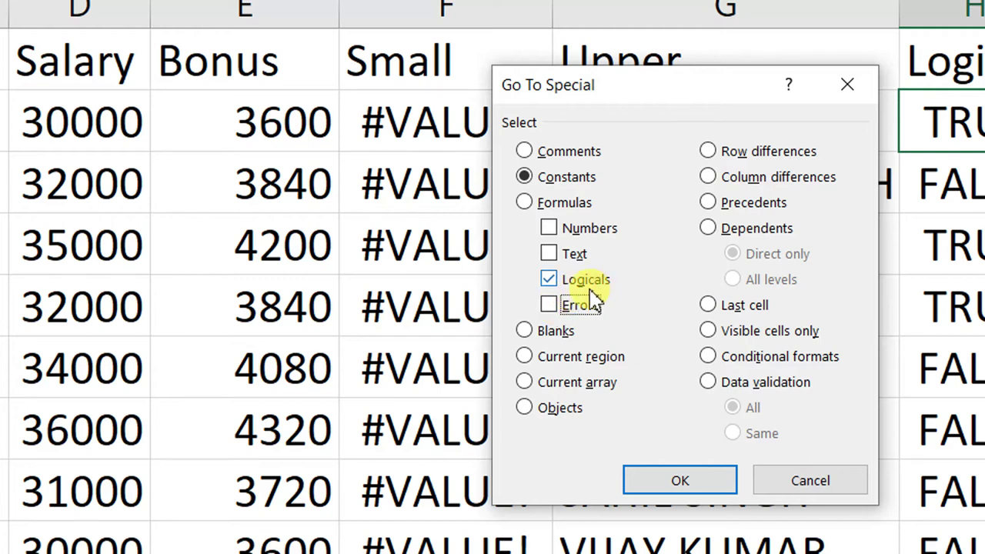
pyautogui.click(679, 474)
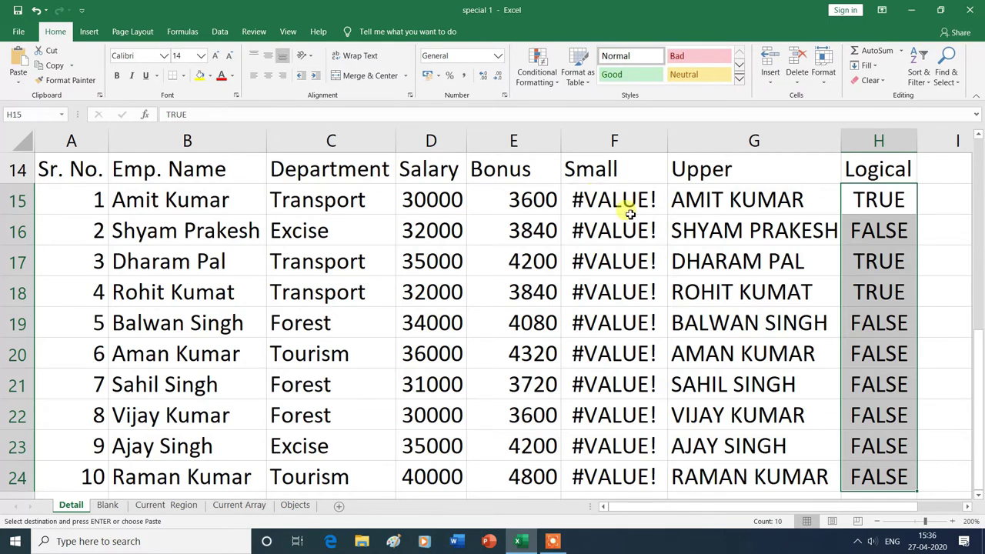
pyautogui.click(822, 354)
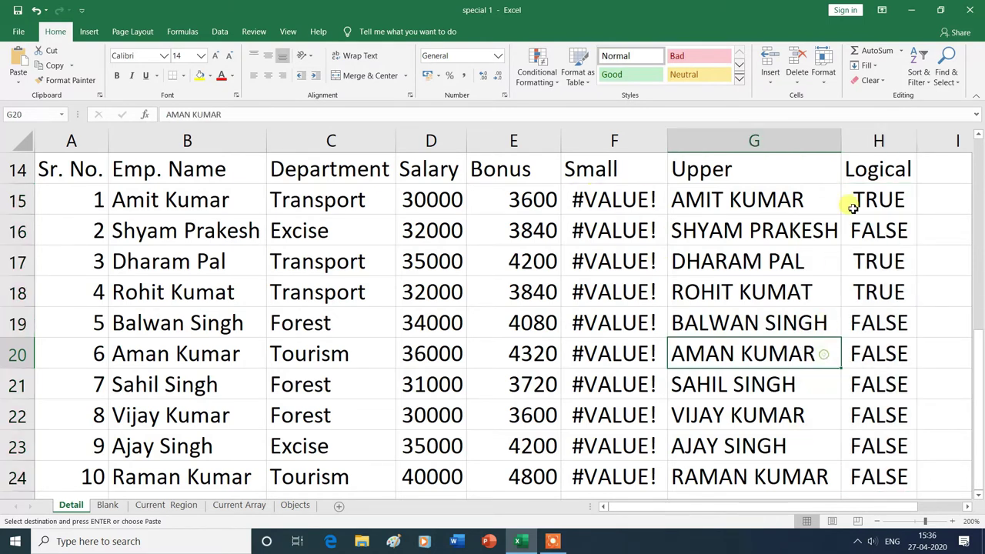
# - Select only the #VALUE! error constants in column F, then select the duplicate table
pyautogui.click(958, 87)
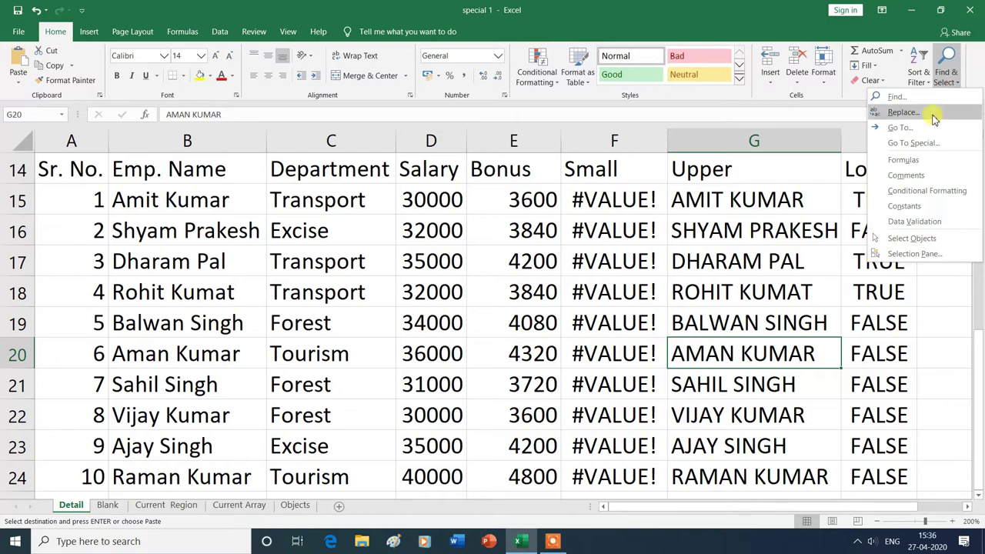
pyautogui.click(924, 143)
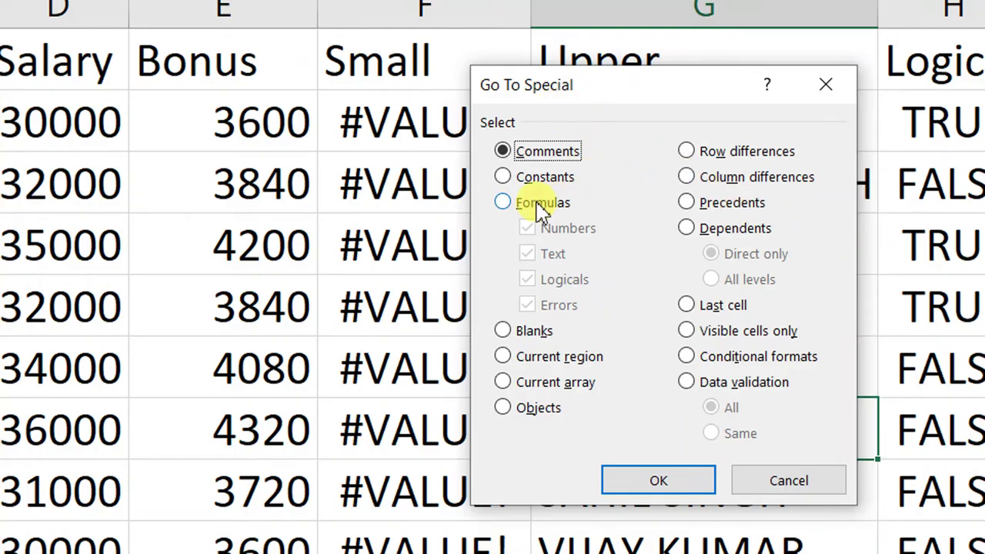
pyautogui.click(507, 179)
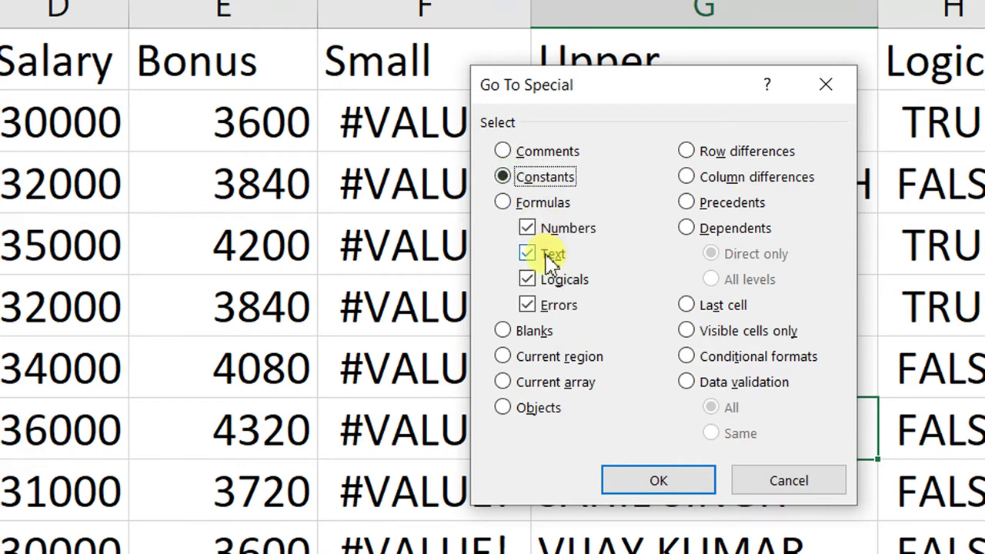
pyautogui.click(528, 228)
pyautogui.click(528, 253)
pyautogui.click(526, 279)
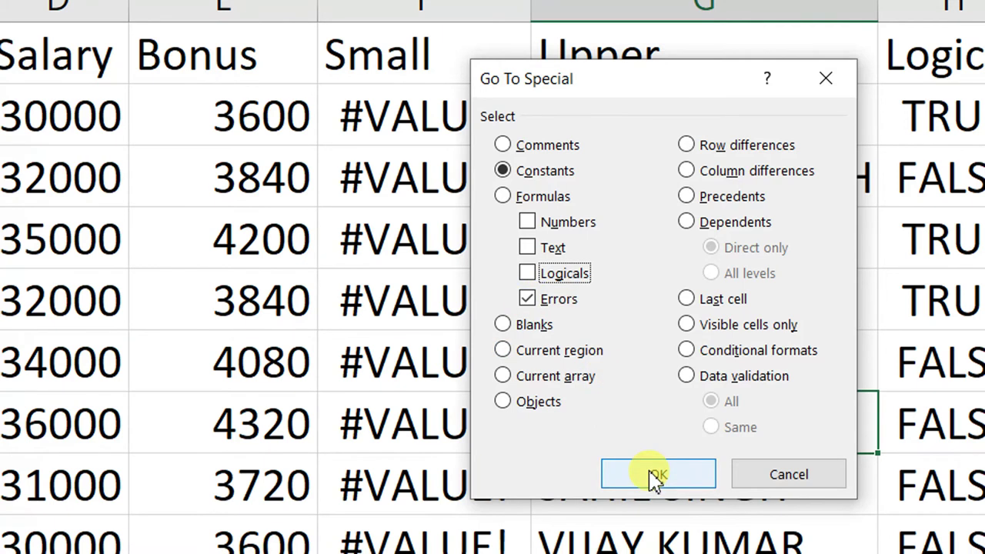
pyautogui.click(654, 475)
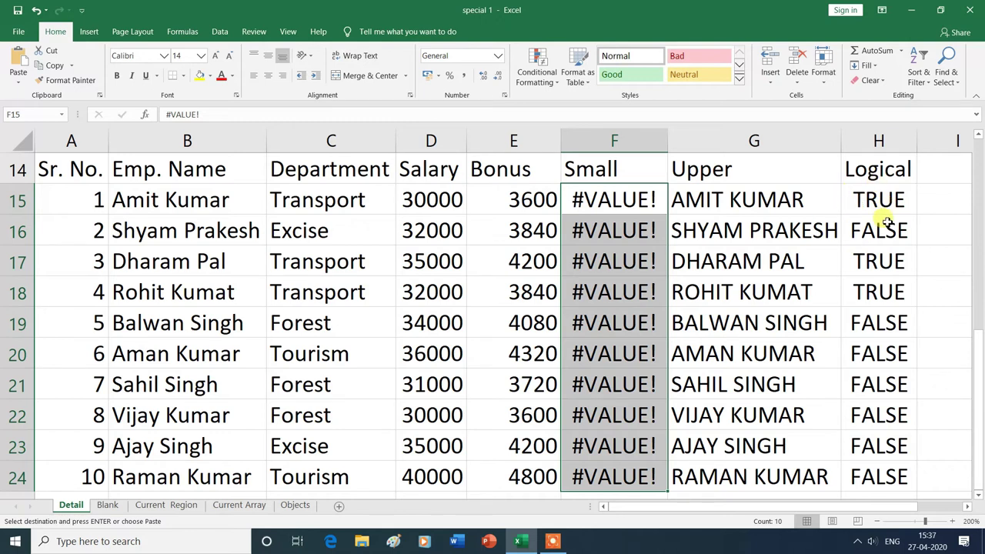
pyautogui.moveTo(61, 165)
pyautogui.mouseDown()
pyautogui.moveTo(887, 431)
pyautogui.moveTo(895, 478)
pyautogui.mouseUp()
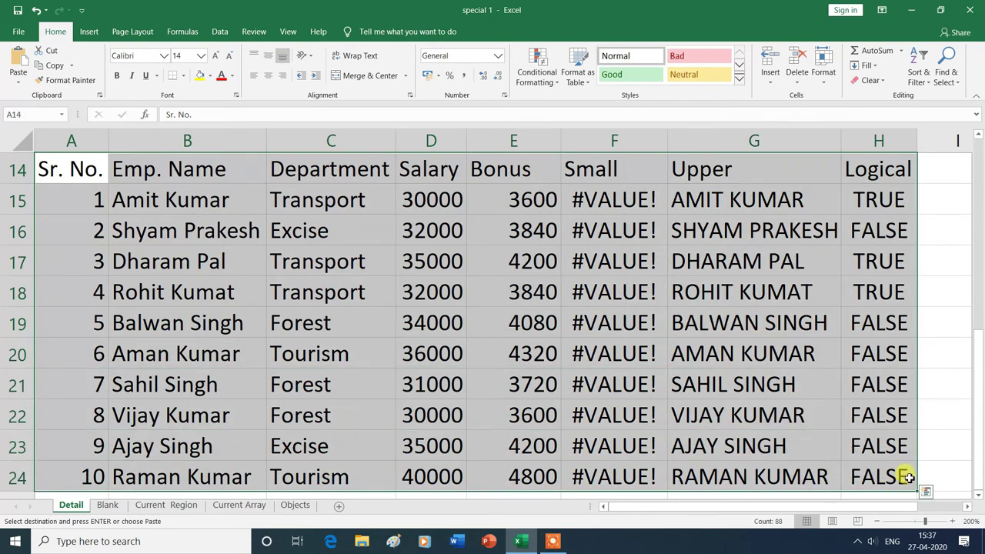
# - Clear the duplicate table in A14:H24 and go back to a cell in the original data table
pyautogui.press('Delete')
pyautogui.scroll(5, 831, 431)
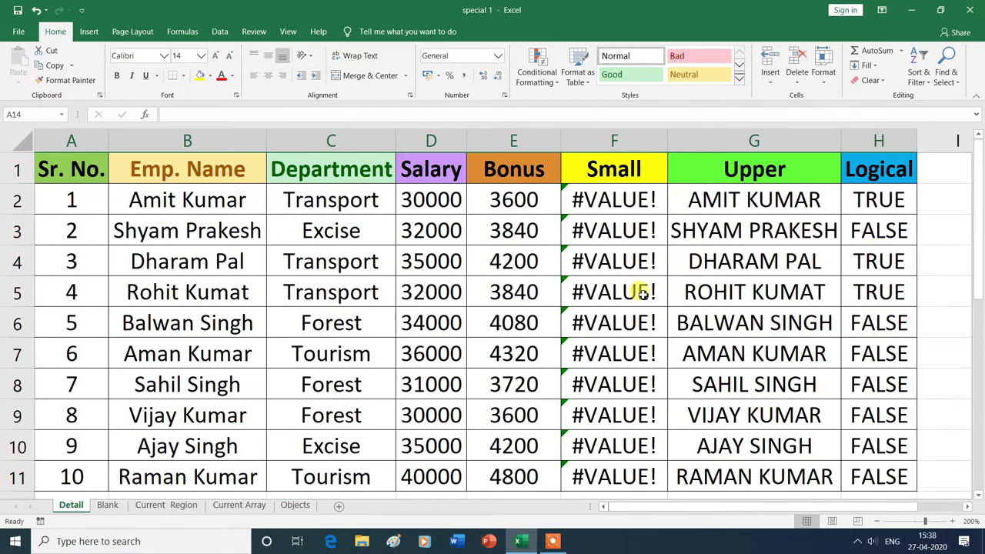
pyautogui.click(762, 208)
# - Use Go To Special Formulas with only Numbers checked to select the Bonus cells E2:E11
pyautogui.click(958, 83)
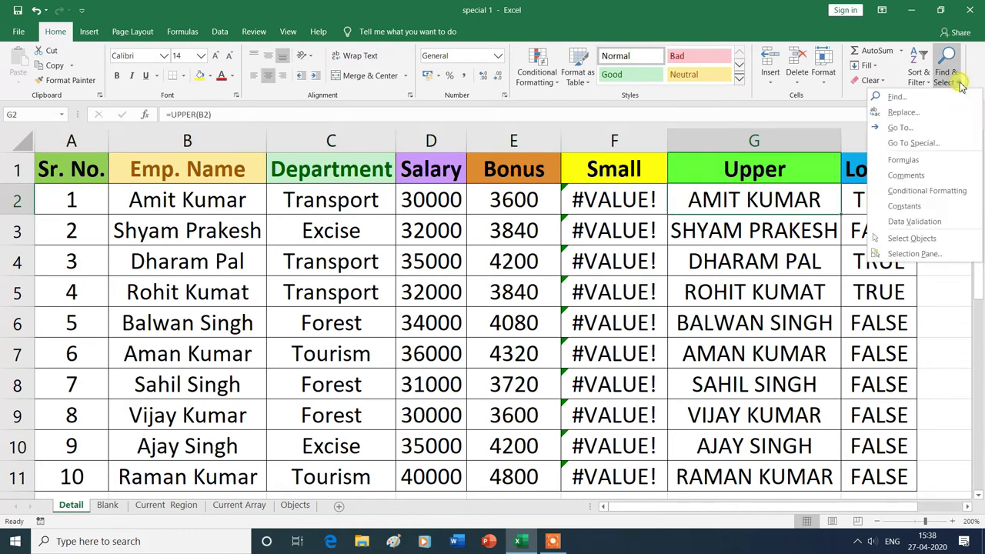
pyautogui.click(914, 144)
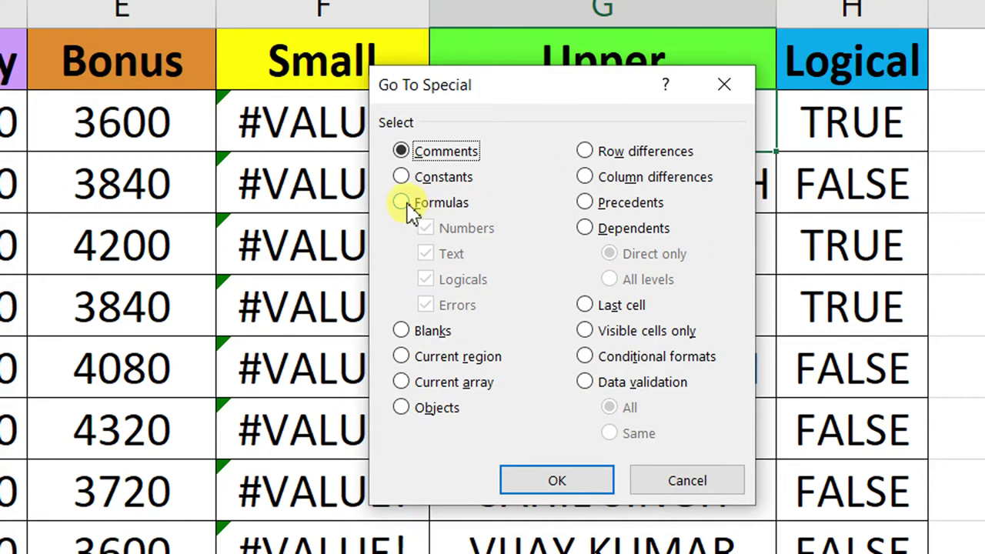
pyautogui.click(401, 202)
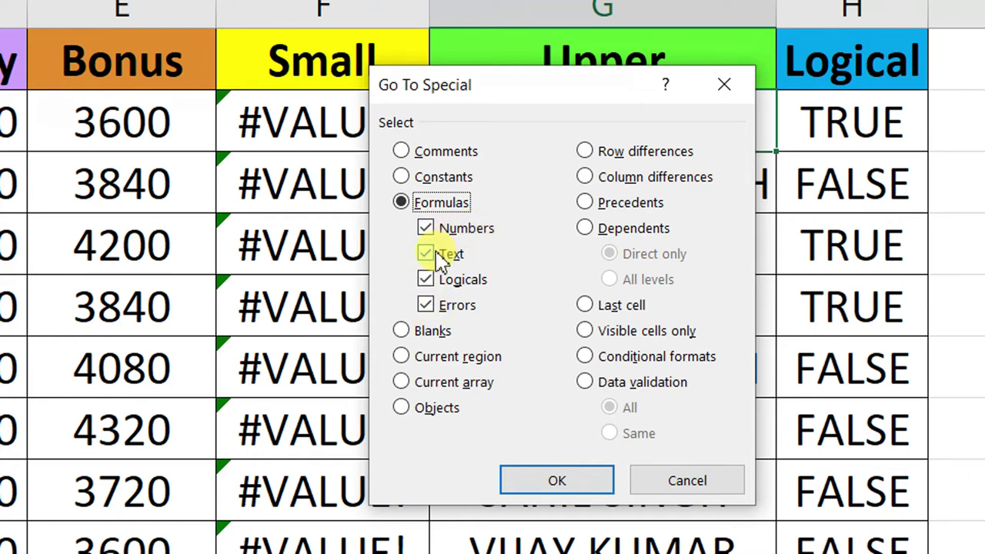
pyautogui.click(428, 255)
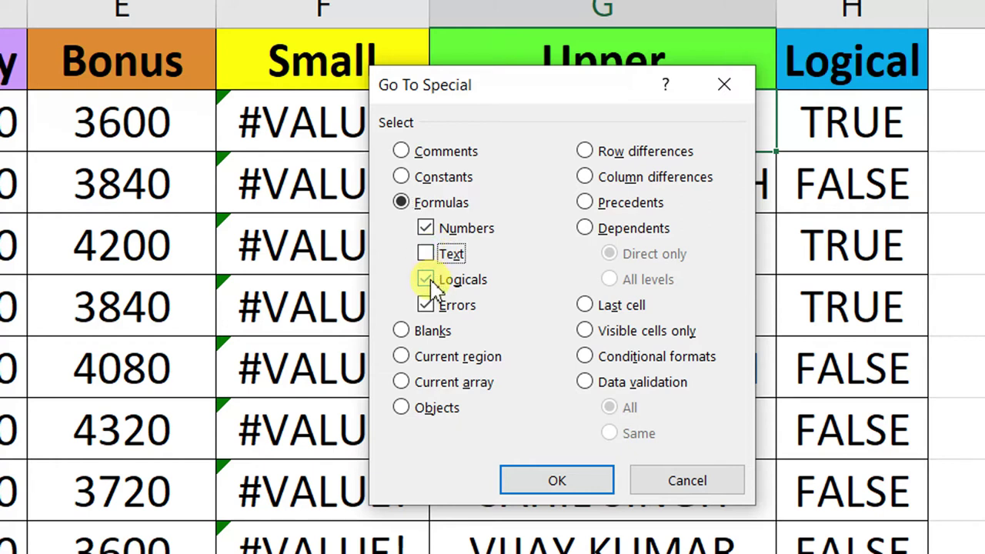
pyautogui.click(428, 282)
pyautogui.click(425, 304)
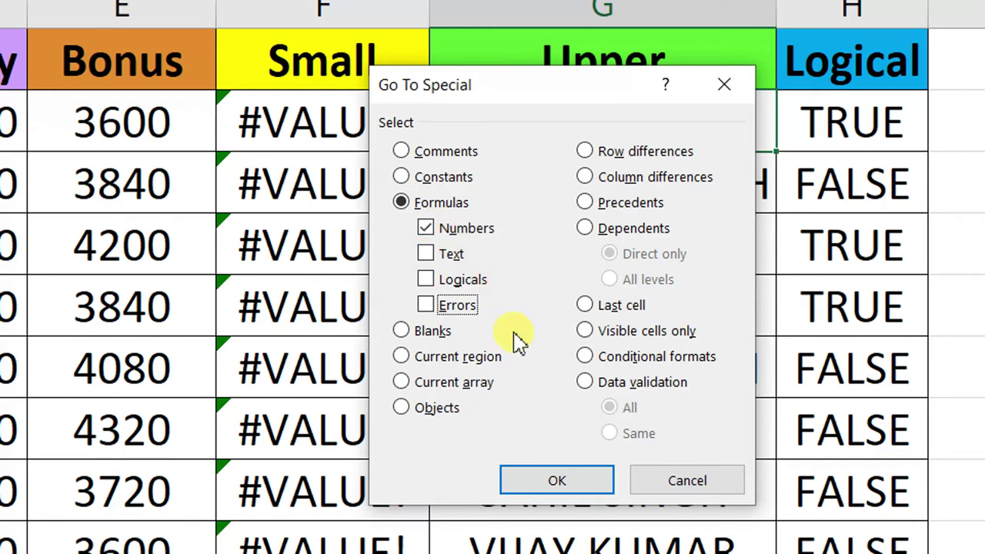
pyautogui.click(531, 475)
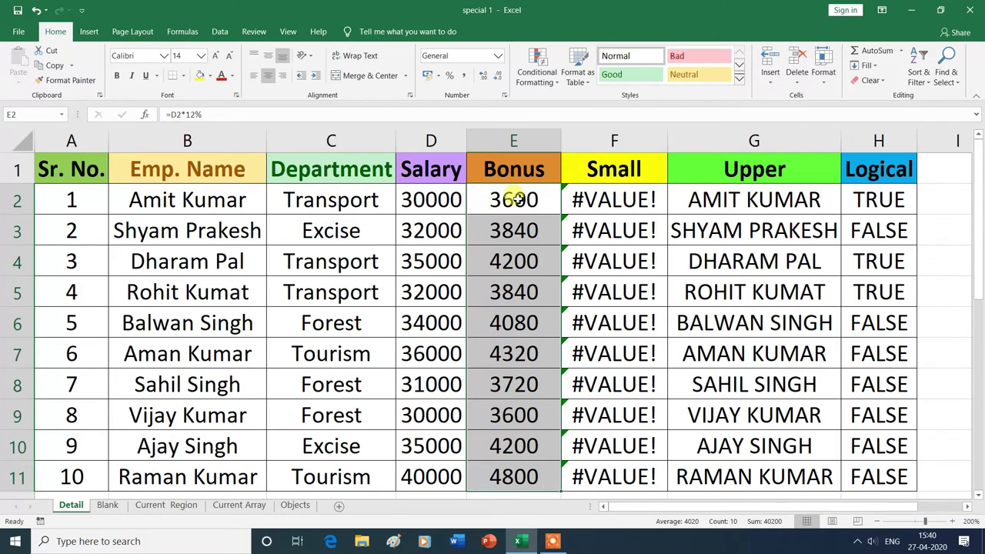
pyautogui.click(643, 230)
# - From E2, use Go To Special Formulas with only Text checked to select the Upper cells G2:G11
pyautogui.click(525, 201)
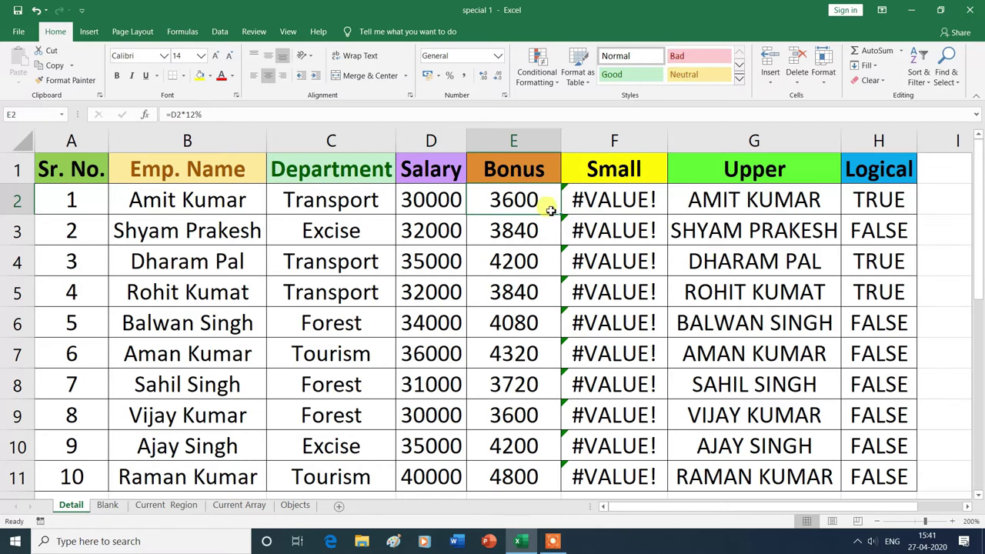
pyautogui.click(958, 85)
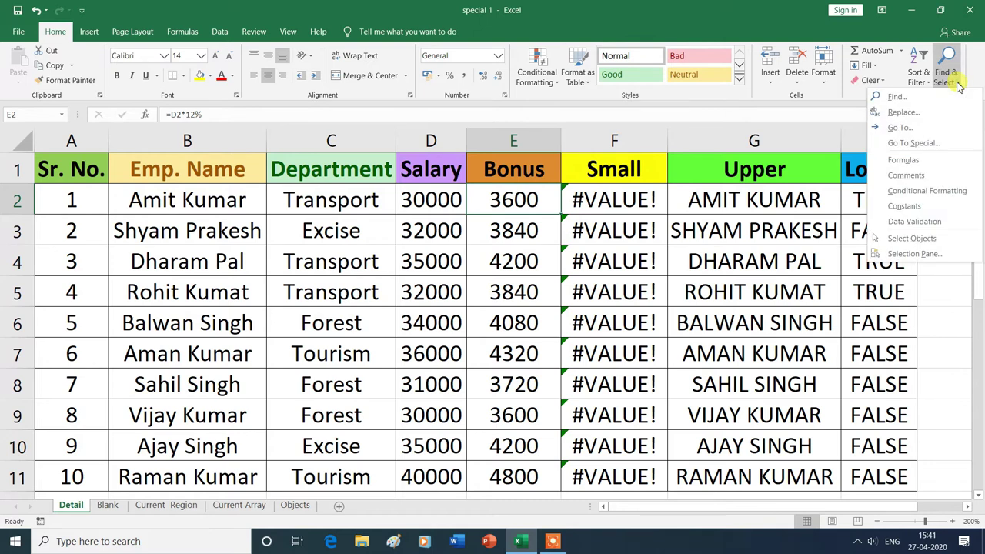
pyautogui.click(916, 143)
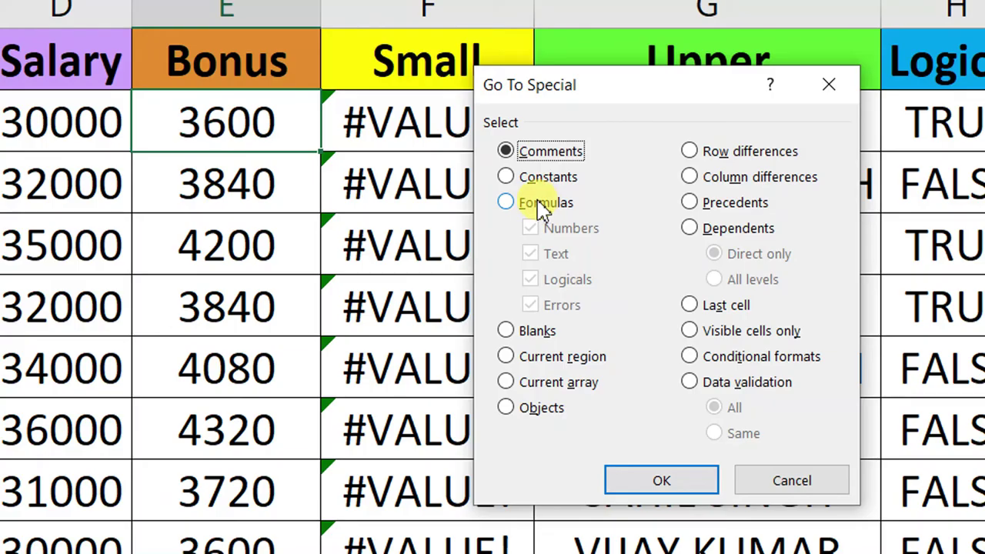
pyautogui.click(545, 203)
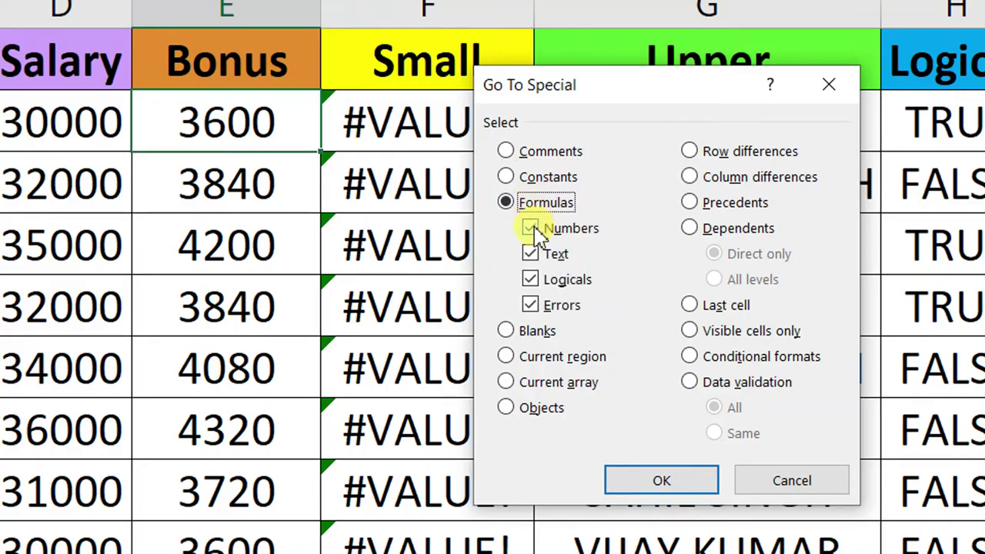
pyautogui.click(536, 231)
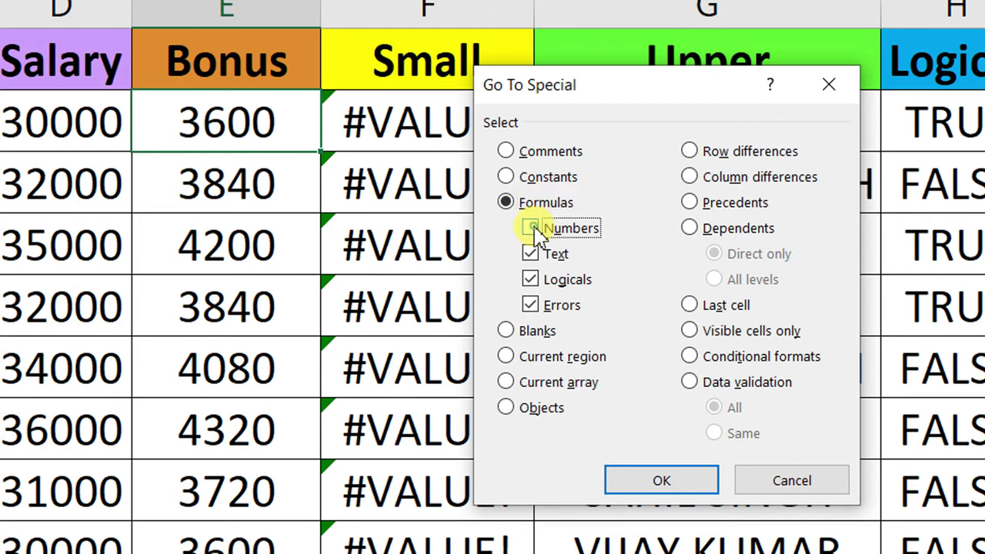
pyautogui.click(537, 281)
pyautogui.click(529, 306)
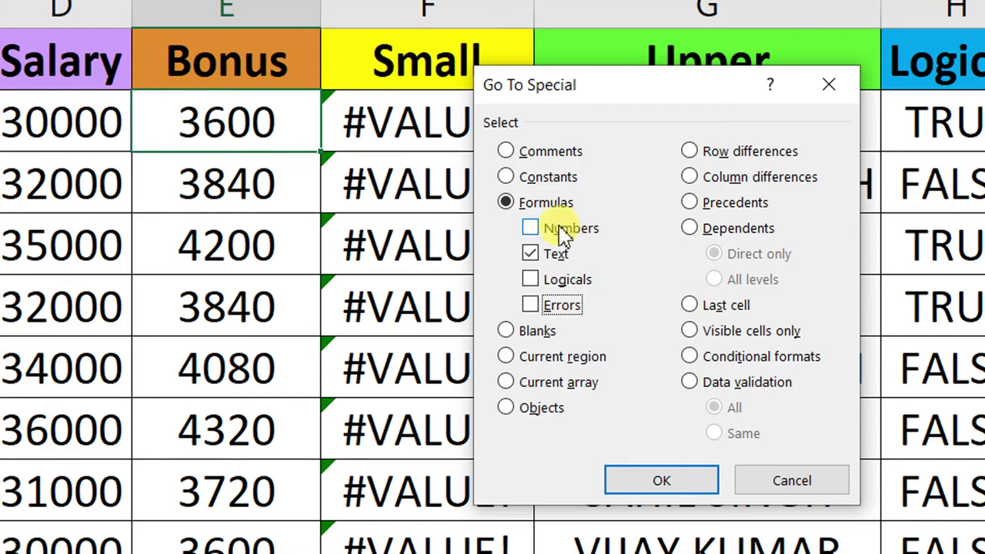
pyautogui.click(531, 256)
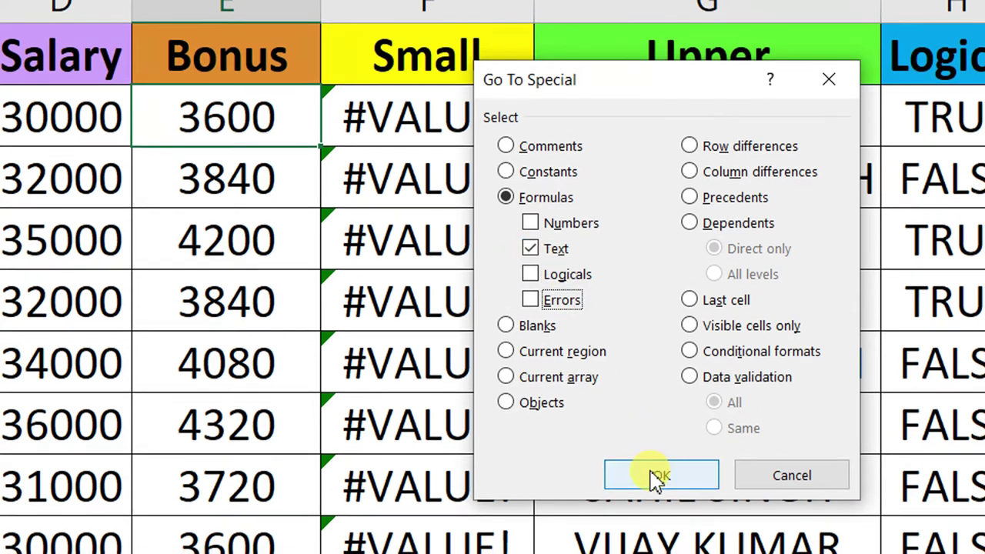
pyautogui.click(657, 478)
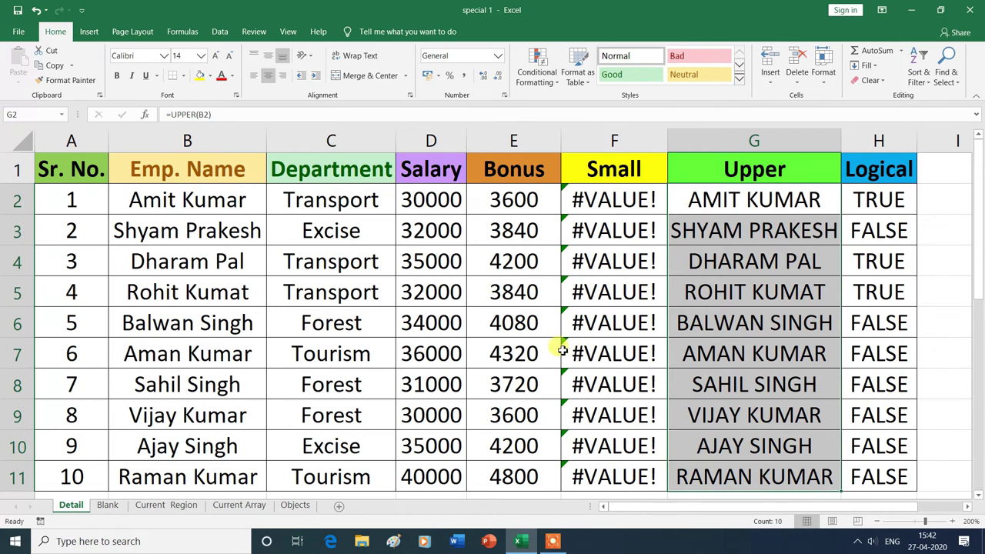
pyautogui.click(616, 346)
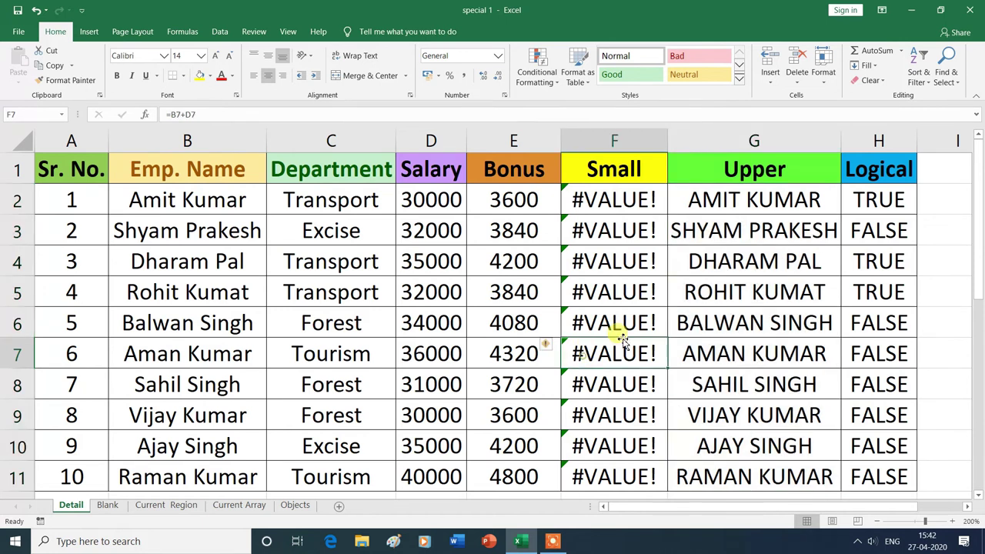
# - From G2, use Go To Special Formulas with only Logicals checked to select column H
pyautogui.click(764, 199)
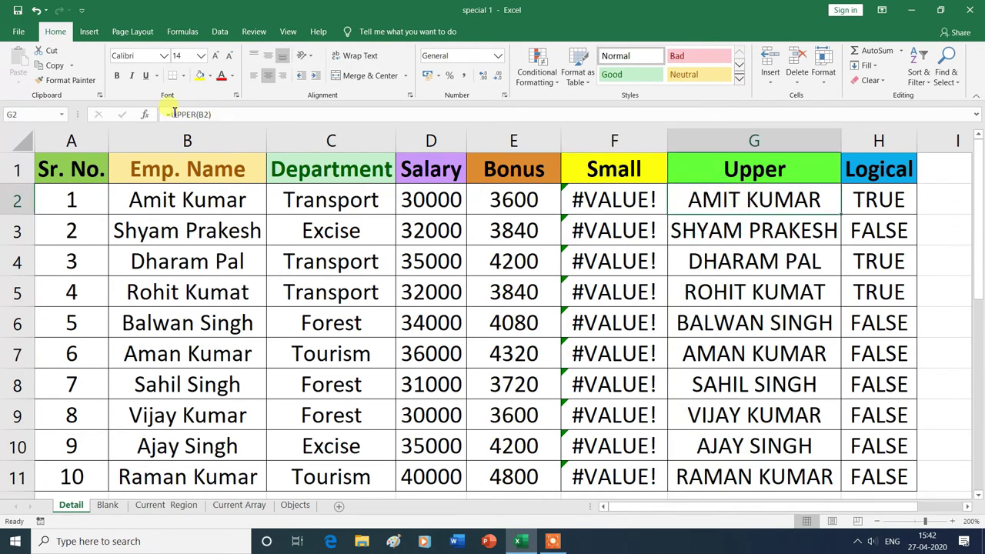
pyautogui.click(959, 86)
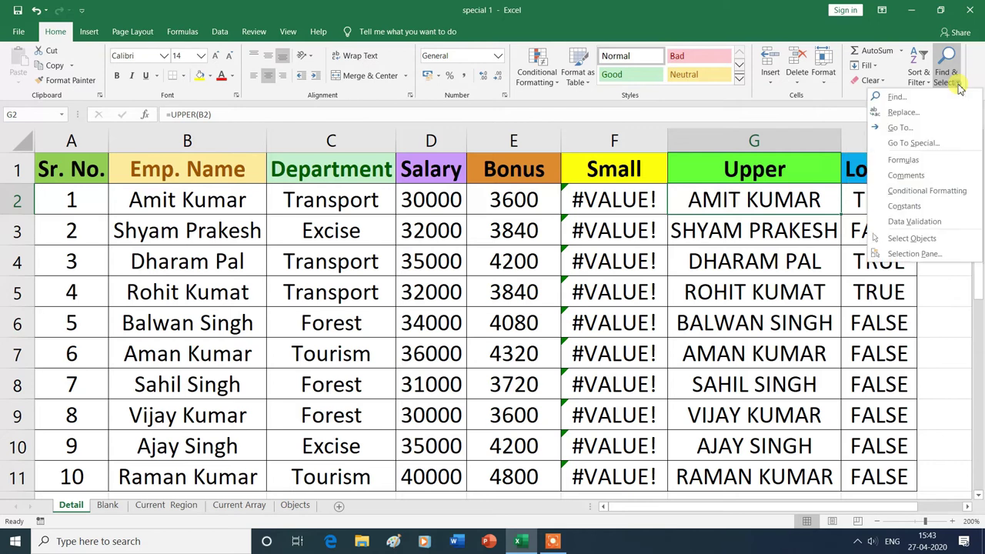
pyautogui.click(915, 143)
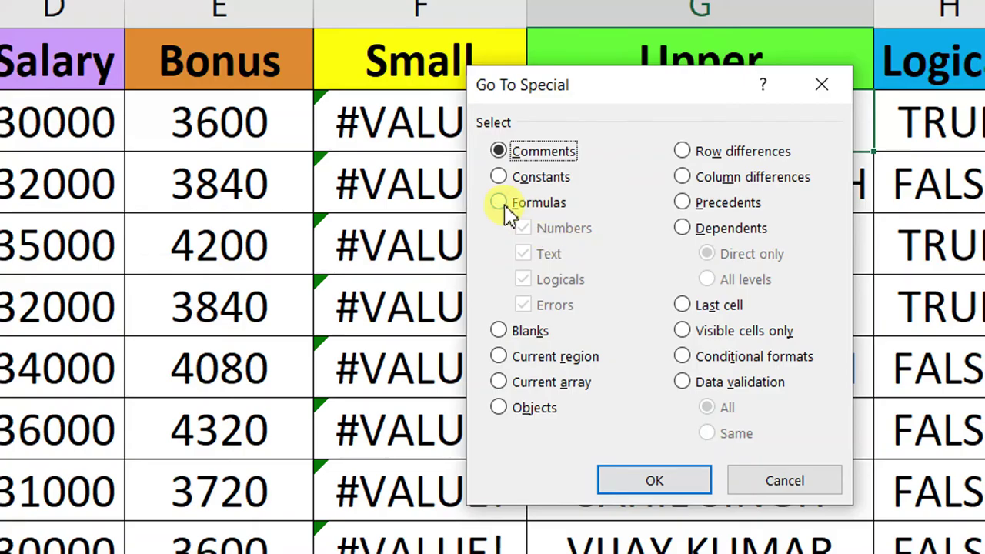
pyautogui.click(500, 204)
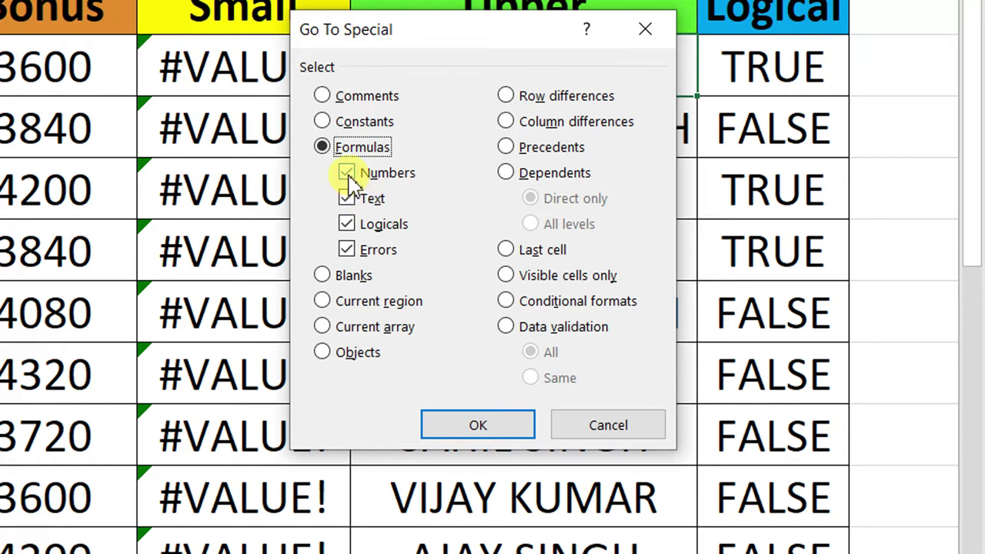
pyautogui.click(348, 176)
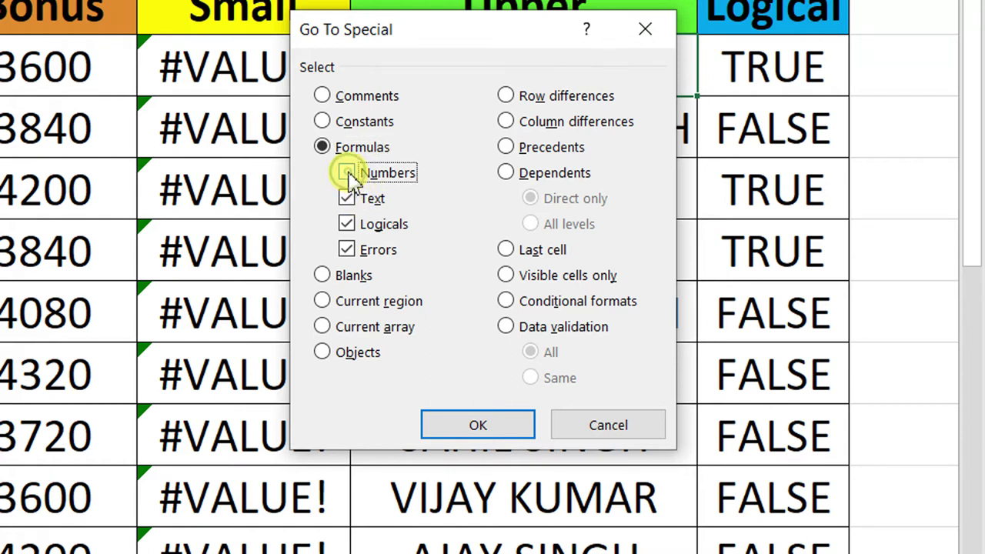
pyautogui.click(348, 198)
pyautogui.click(348, 249)
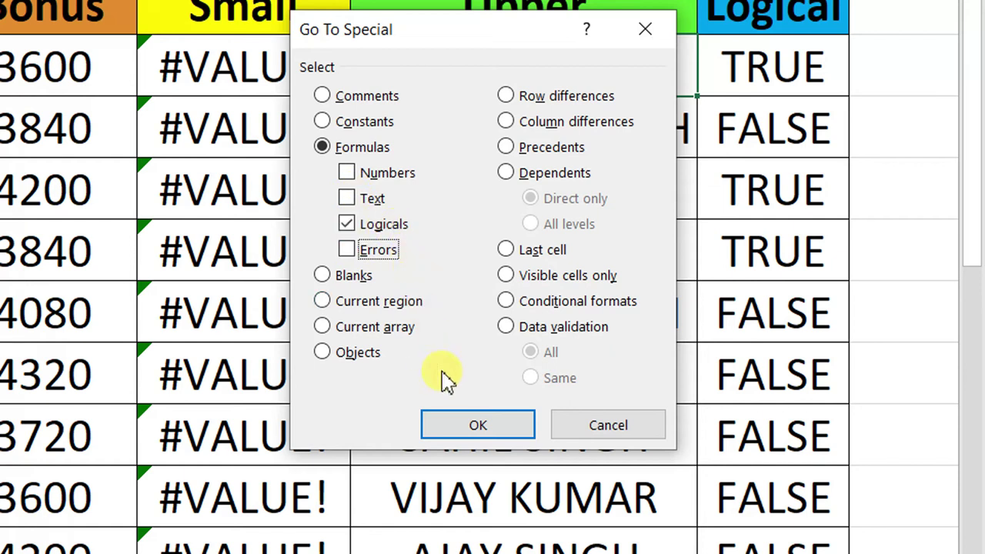
pyautogui.click(478, 426)
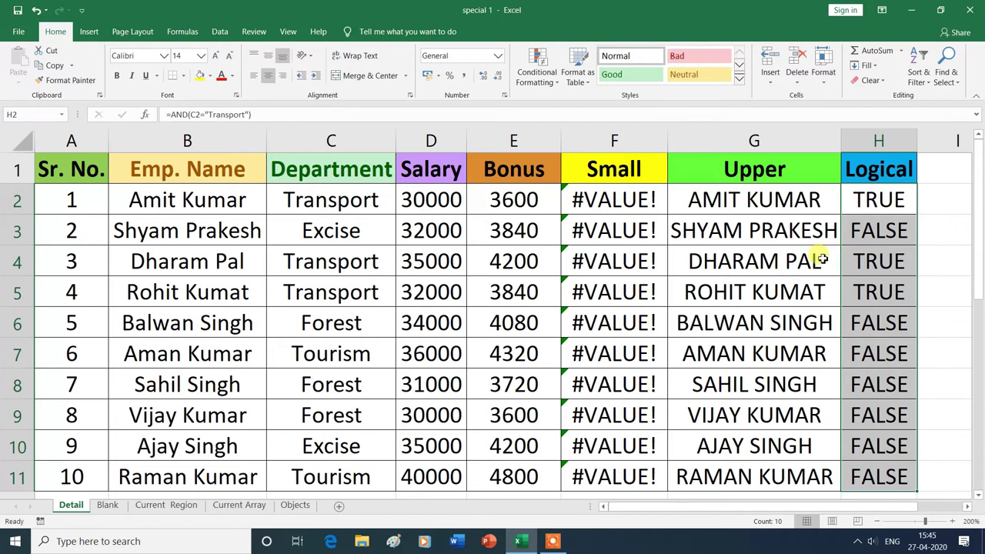
# - Inspect the formulas in G4 and H2, where H2 holds =AND(C2="Transport")
pyautogui.click(822, 260)
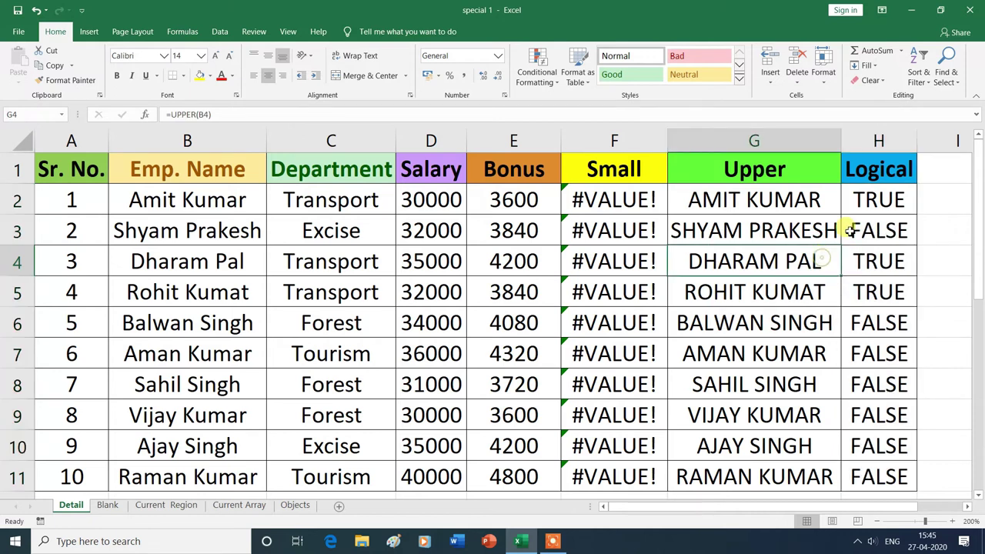
pyautogui.click(889, 202)
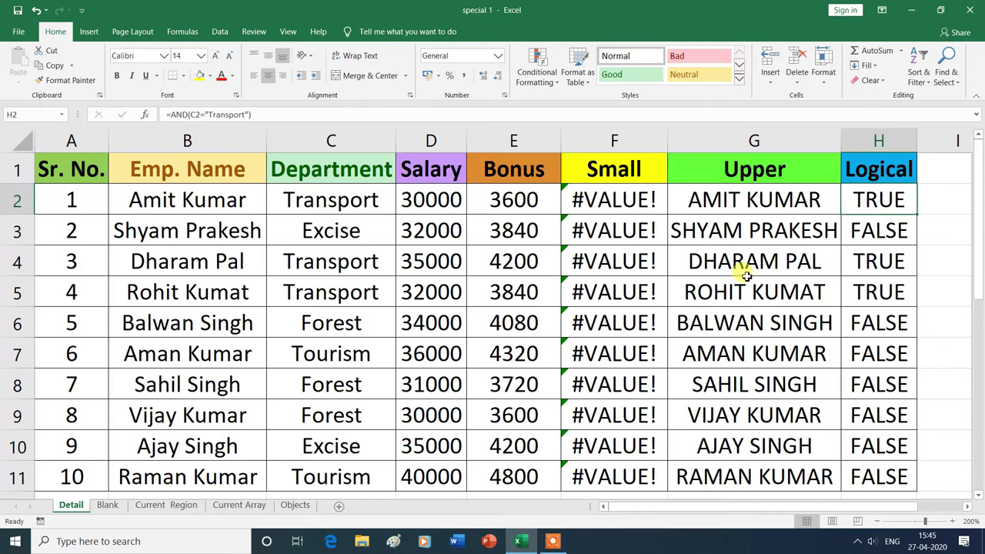
pyautogui.click(768, 259)
# - Use Go To Special Formulas with only Errors checked to select F2:F11, then inspect F2's =B2+D2
pyautogui.click(956, 84)
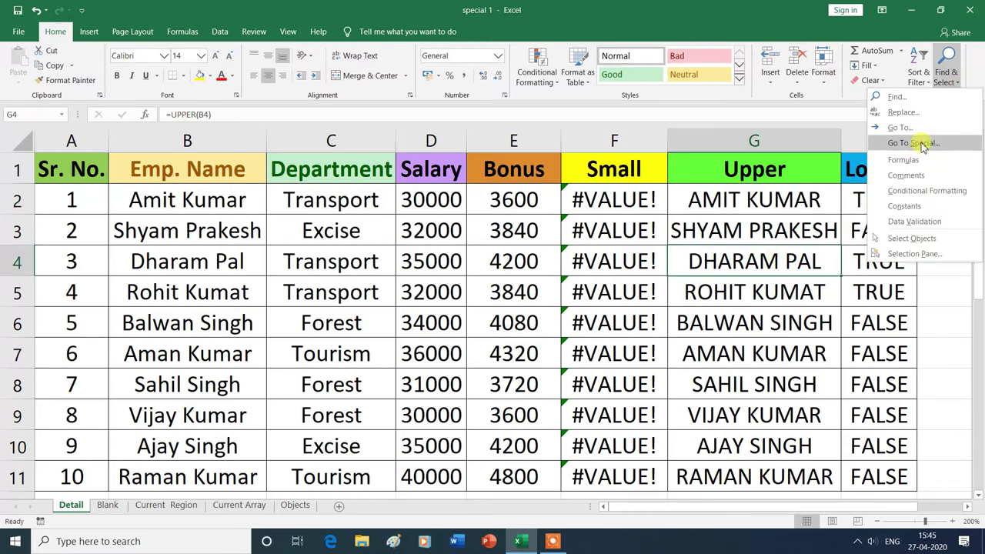
pyautogui.click(914, 143)
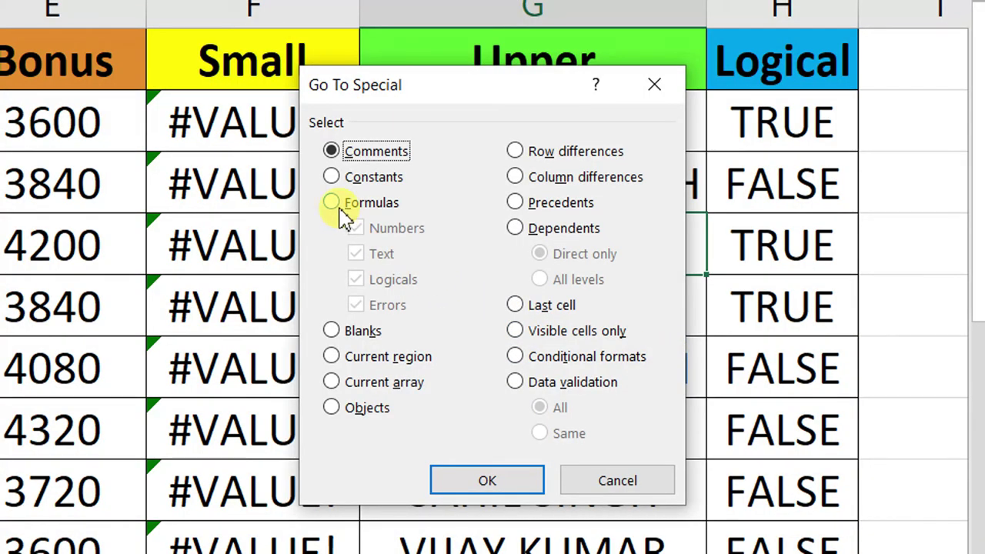
pyautogui.click(331, 203)
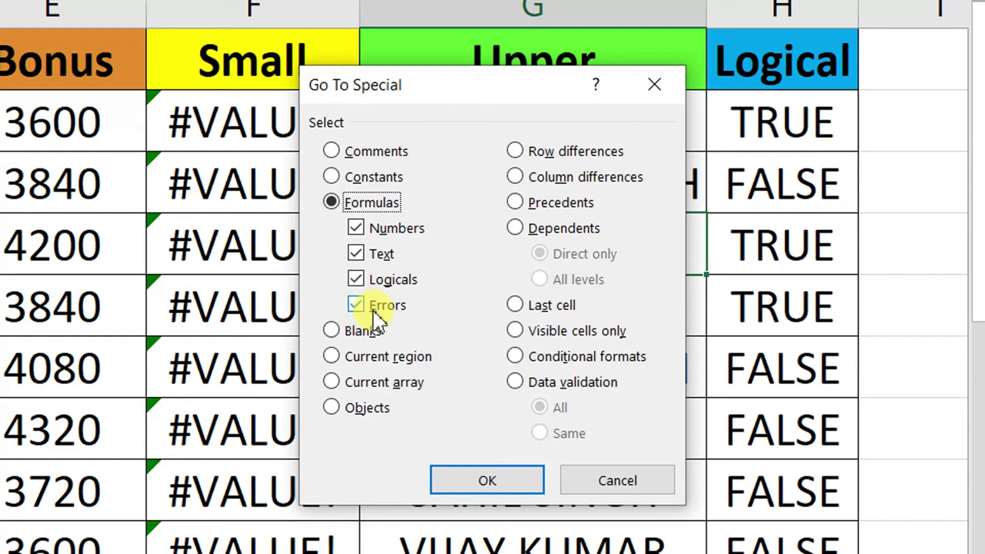
pyautogui.click(358, 280)
pyautogui.click(358, 259)
pyautogui.click(356, 227)
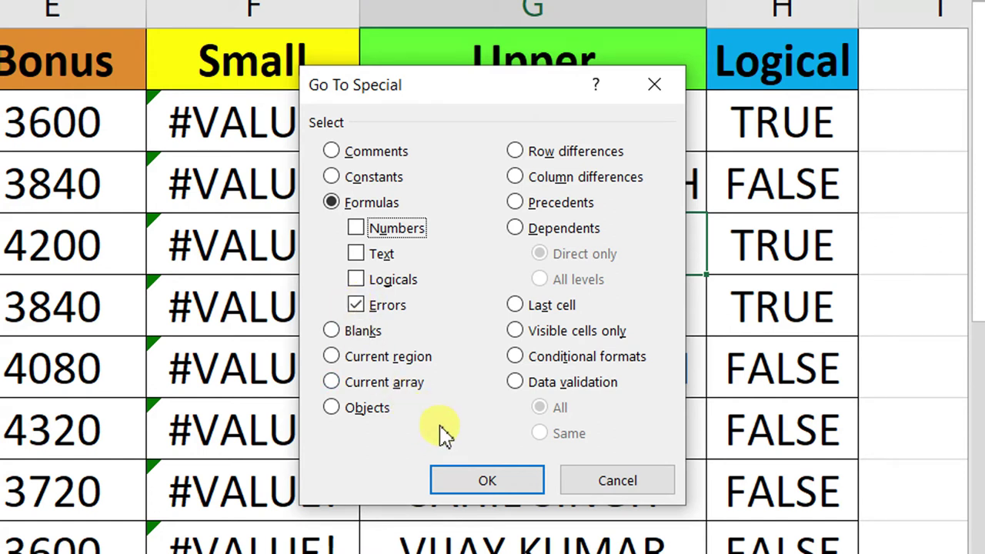
pyautogui.click(484, 480)
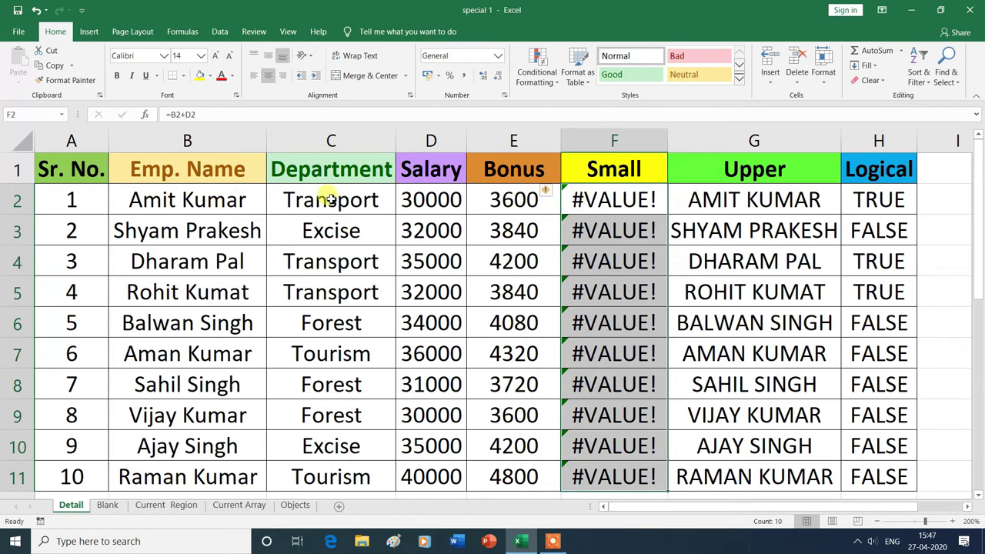
pyautogui.click(707, 348)
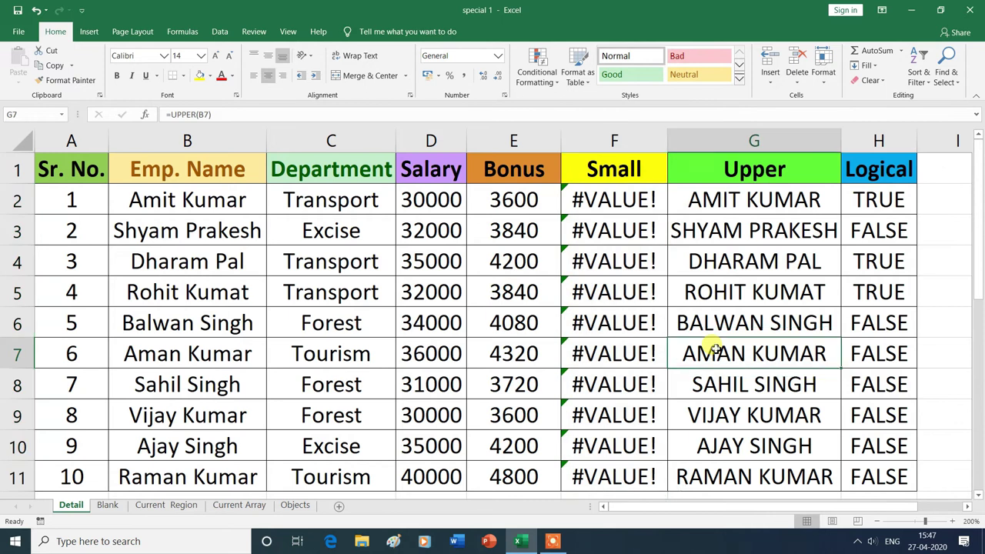
pyautogui.click(613, 198)
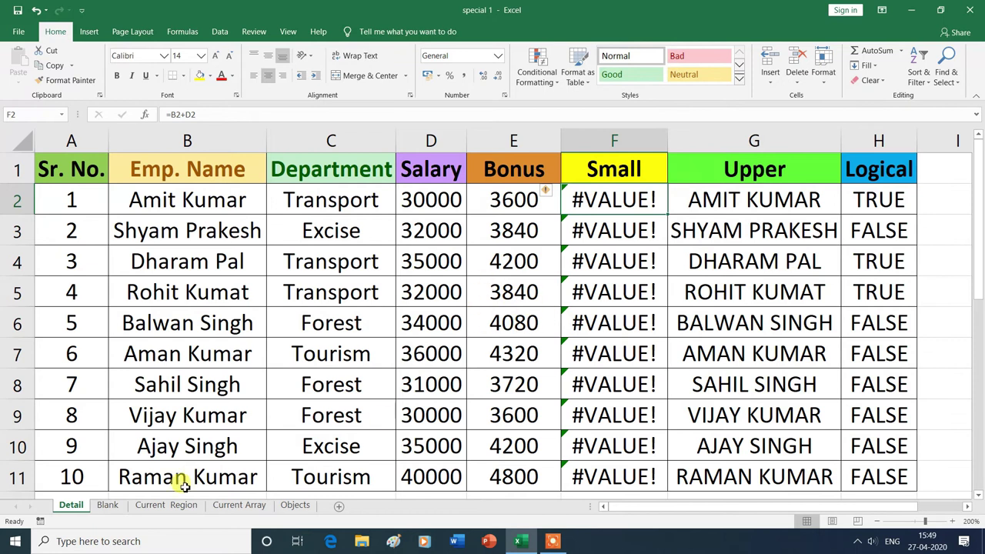
# - On the Blank sheet, select the empty cells C7, C10, F10, G8 and H6 with Go To Special Blanks
pyautogui.click(108, 506)
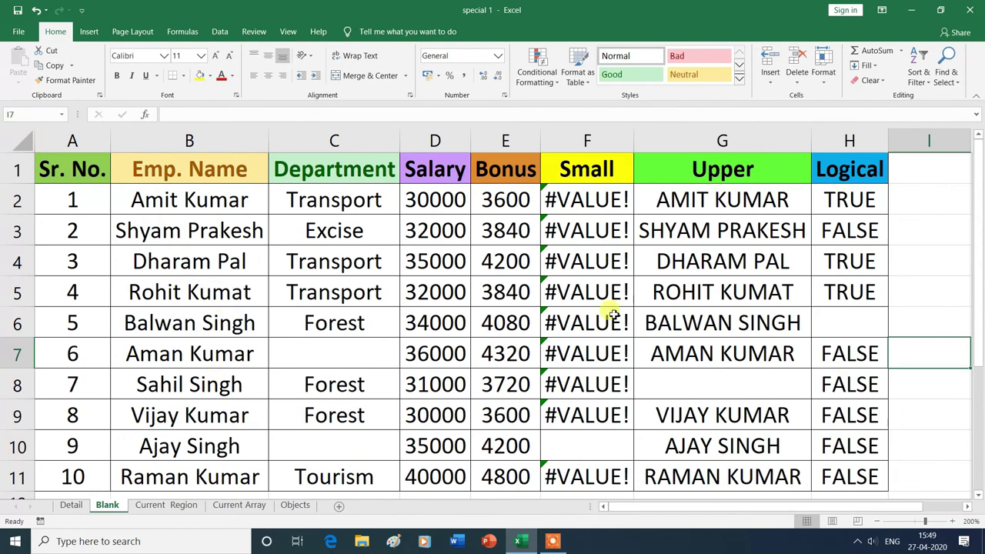
pyautogui.click(574, 290)
pyautogui.click(946, 77)
pyautogui.click(913, 144)
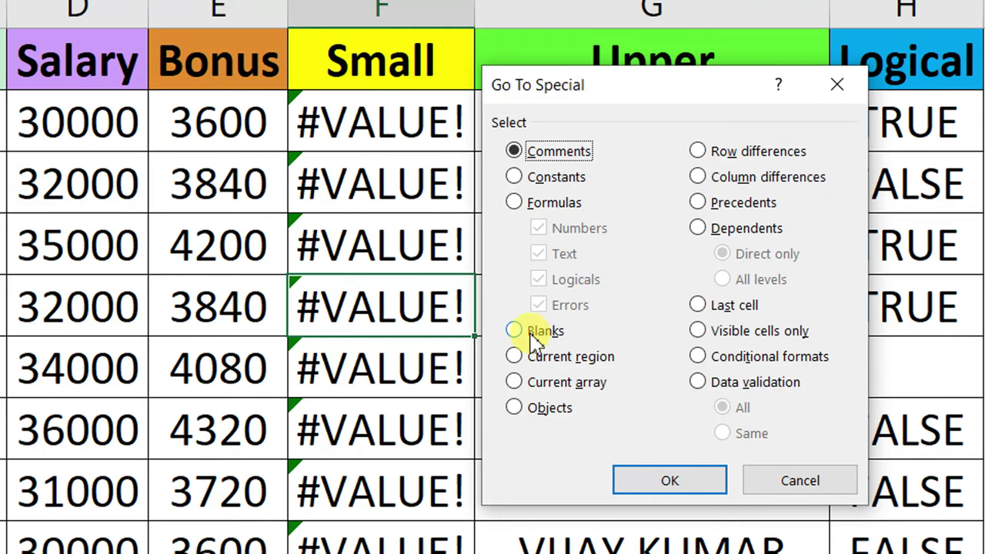
pyautogui.click(518, 335)
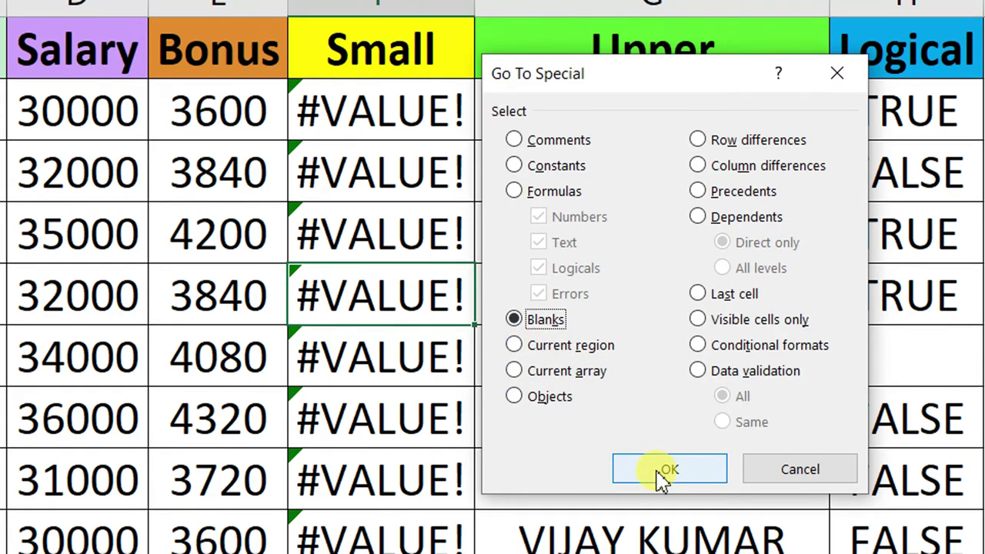
pyautogui.click(653, 477)
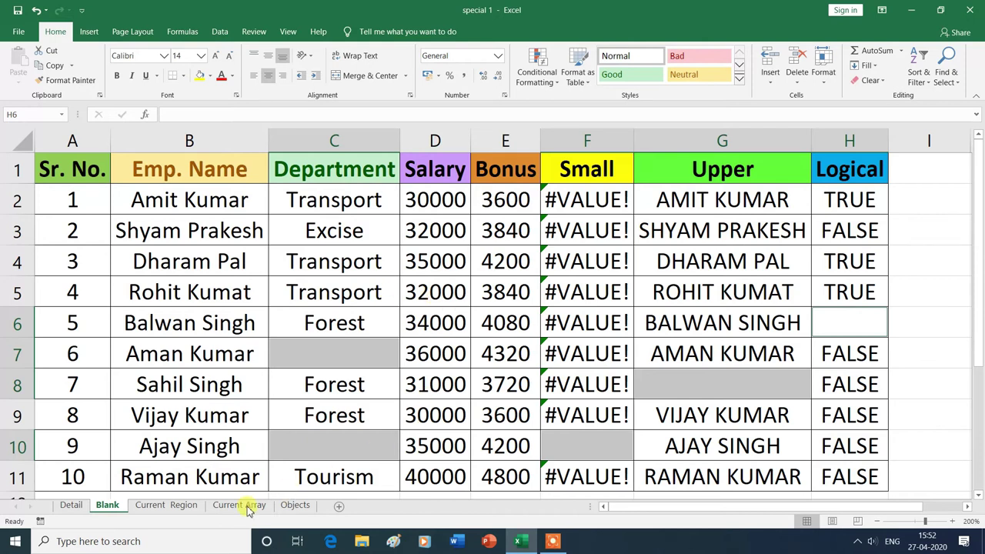
# - On the Current Region sheet, select the Emp. Name/Department block around J11 with Go To Special Current region
pyautogui.click(154, 506)
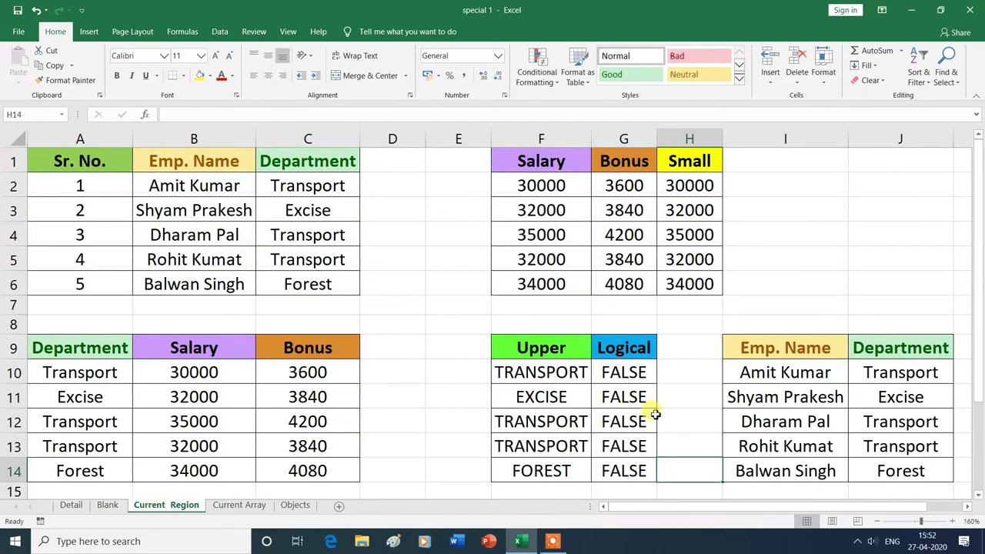
pyautogui.press('Up')
pyautogui.press('Up')
pyautogui.press('Up')
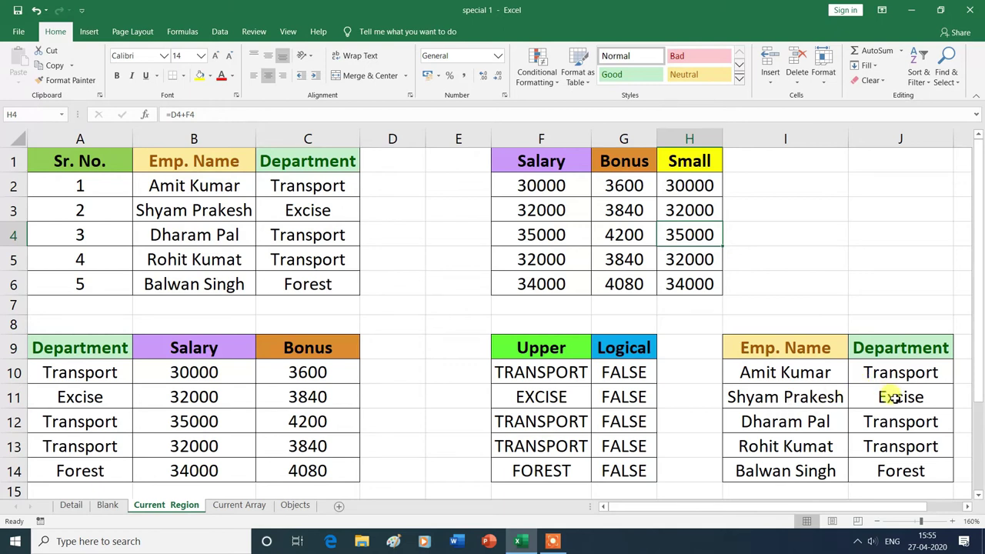
pyautogui.click(894, 395)
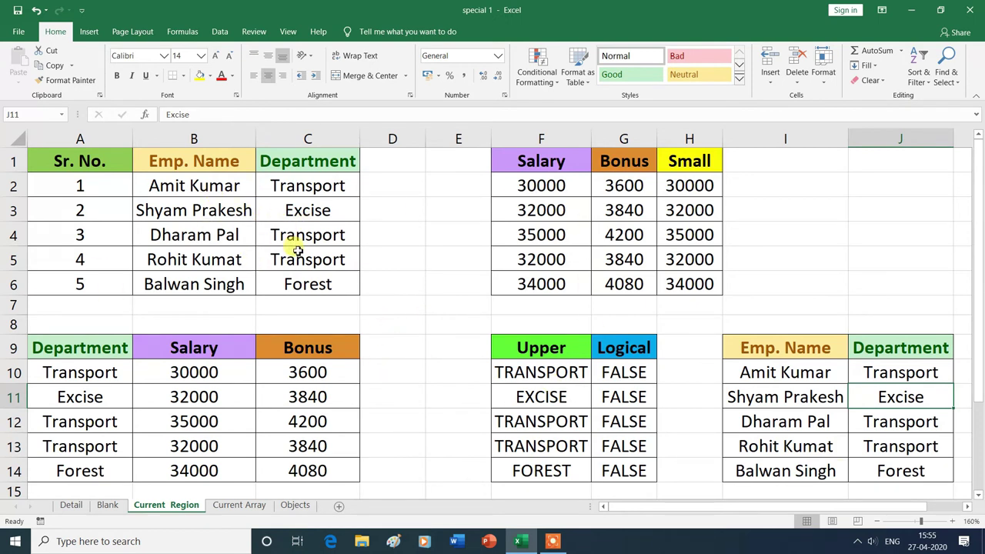
pyautogui.click(946, 77)
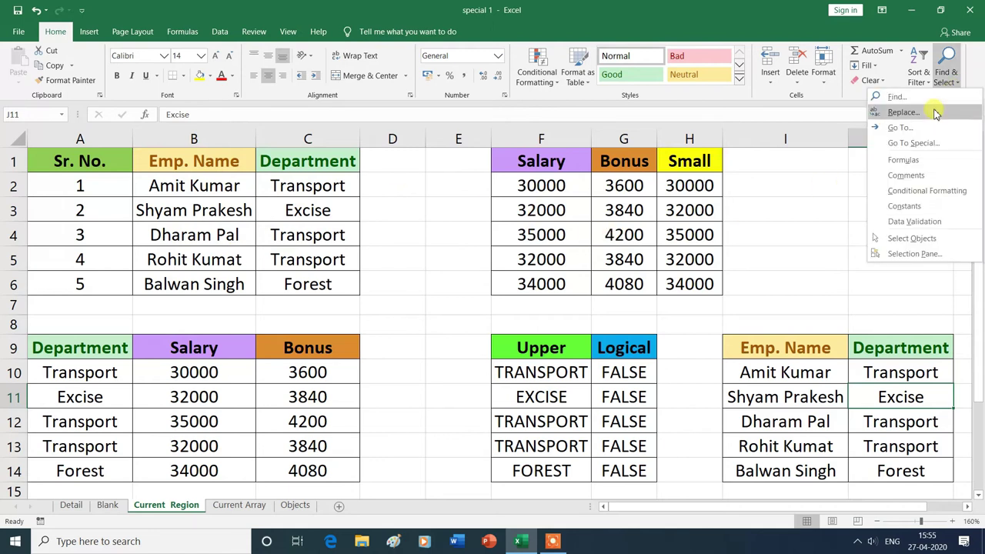
pyautogui.click(928, 149)
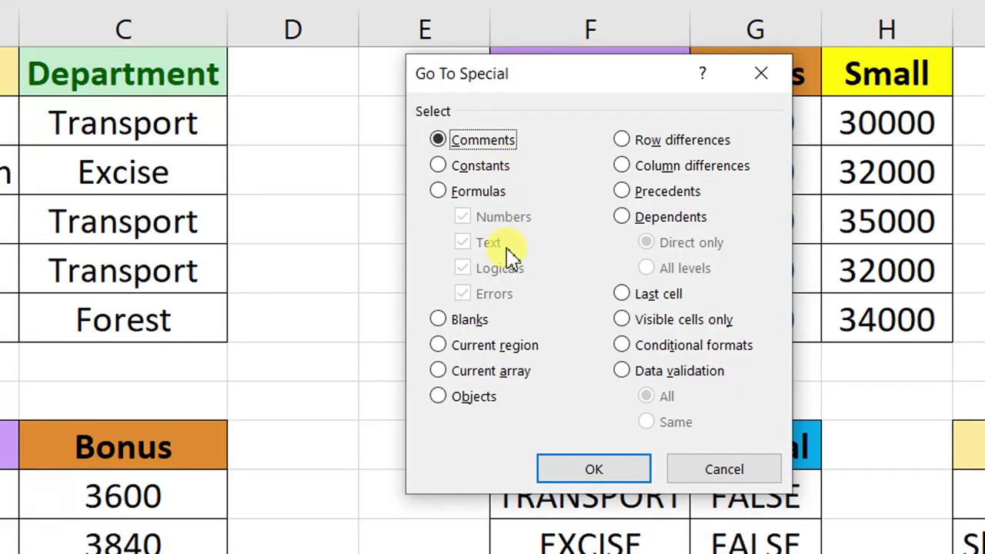
pyautogui.click(445, 347)
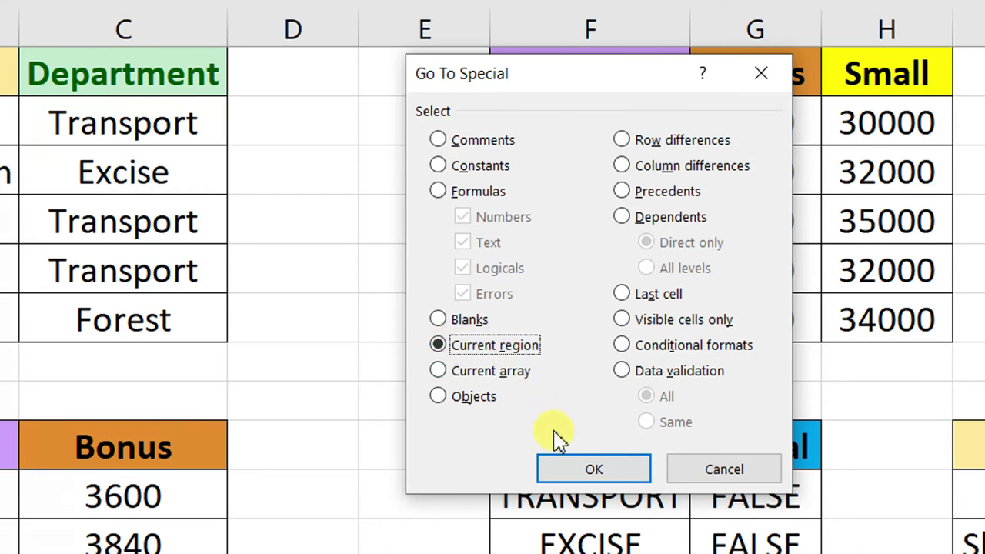
pyautogui.click(596, 471)
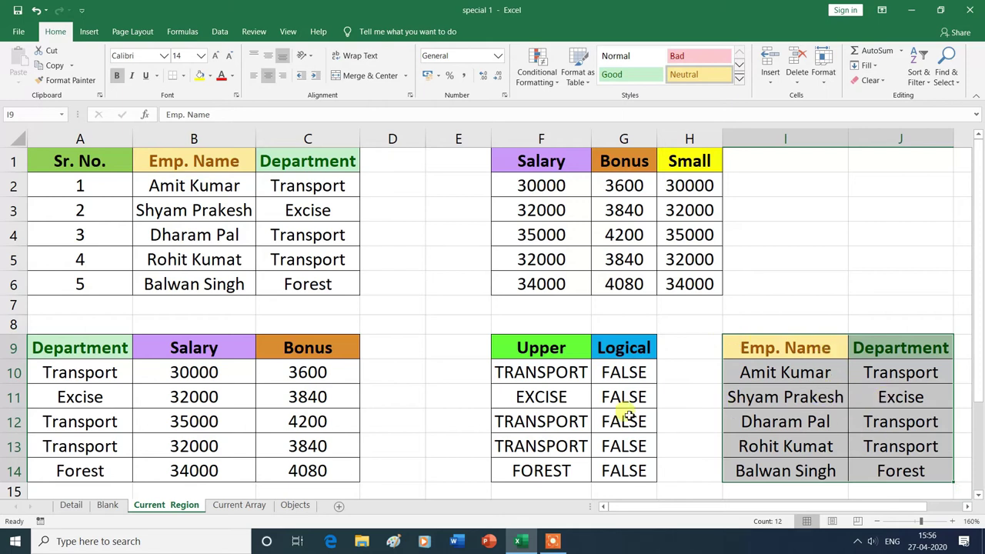
pyautogui.click(183, 395)
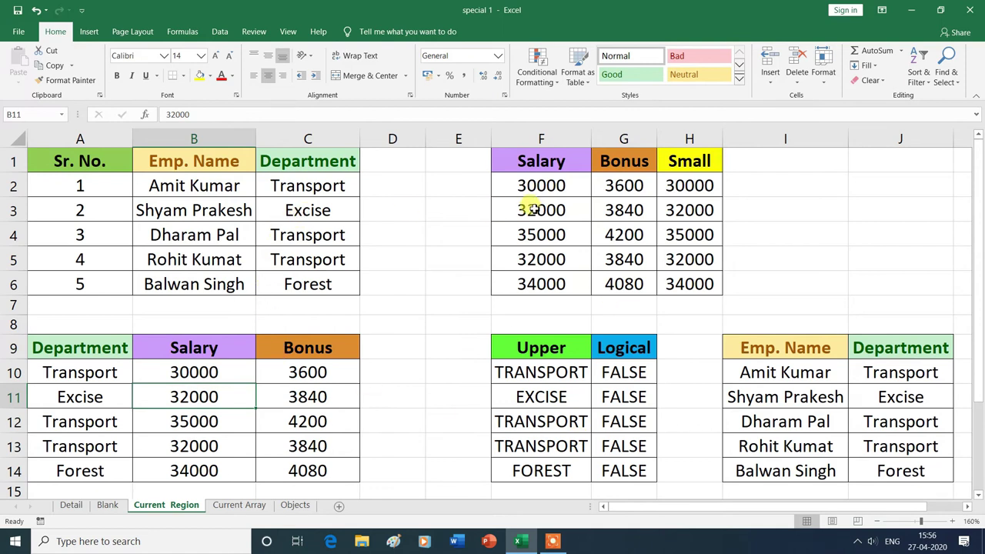
pyautogui.click(958, 86)
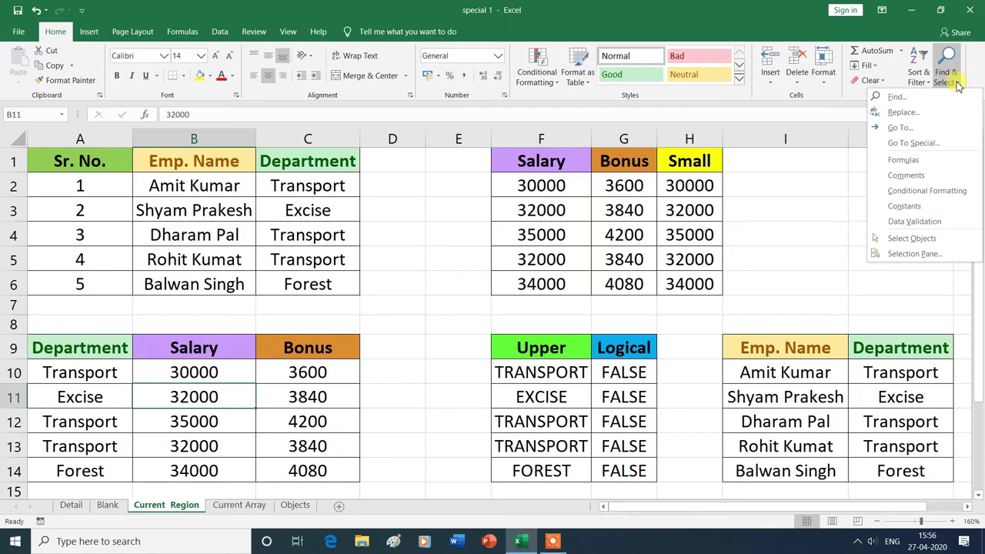
pyautogui.click(914, 144)
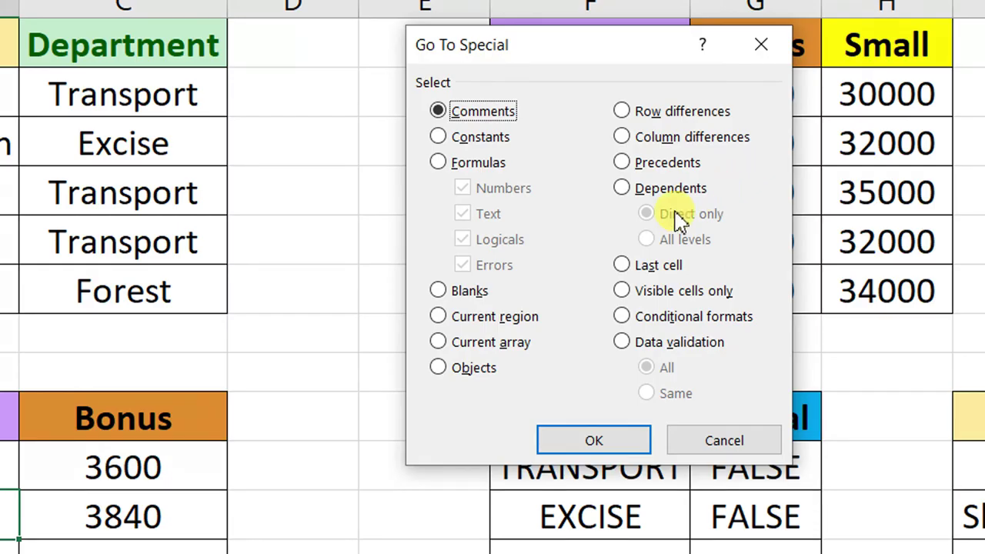
pyautogui.click(439, 317)
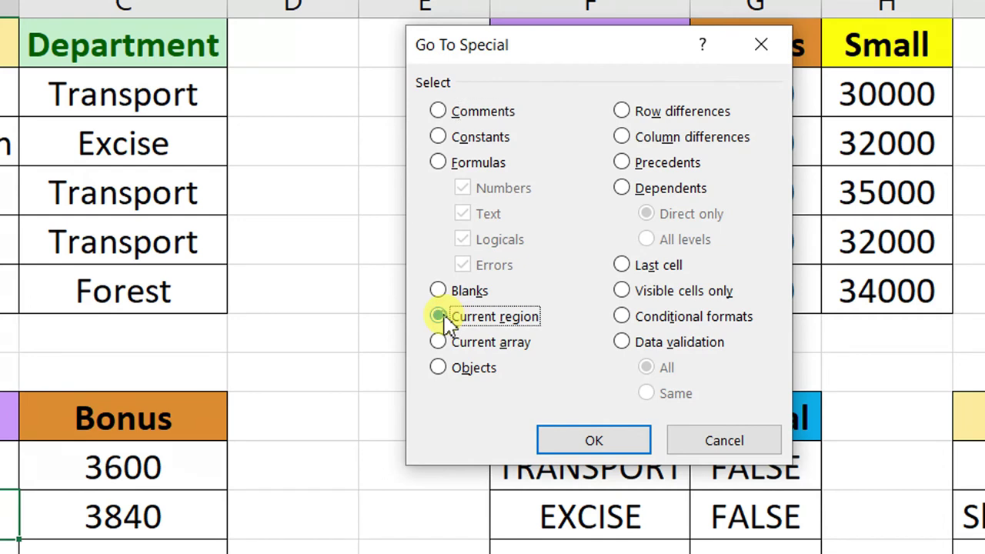
pyautogui.click(593, 442)
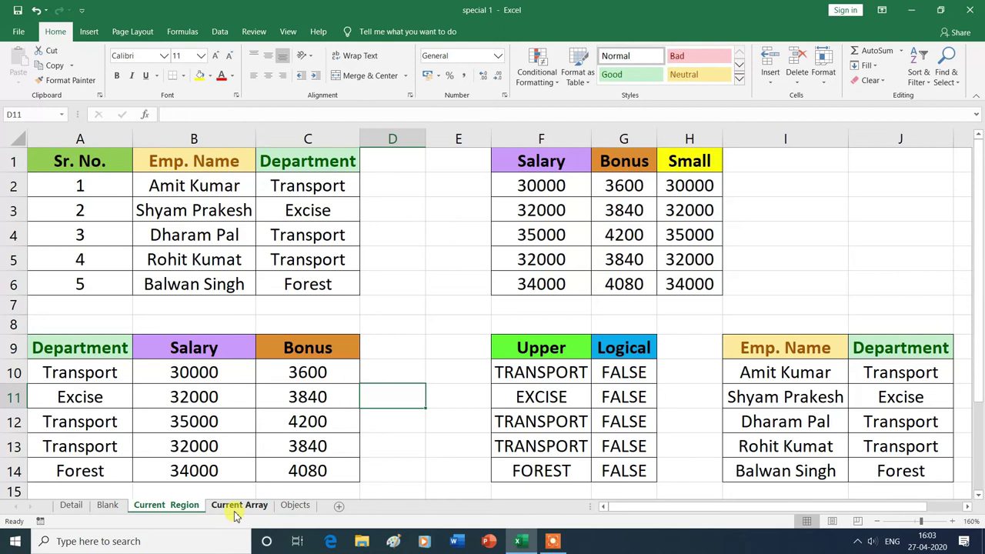
pyautogui.click(240, 506)
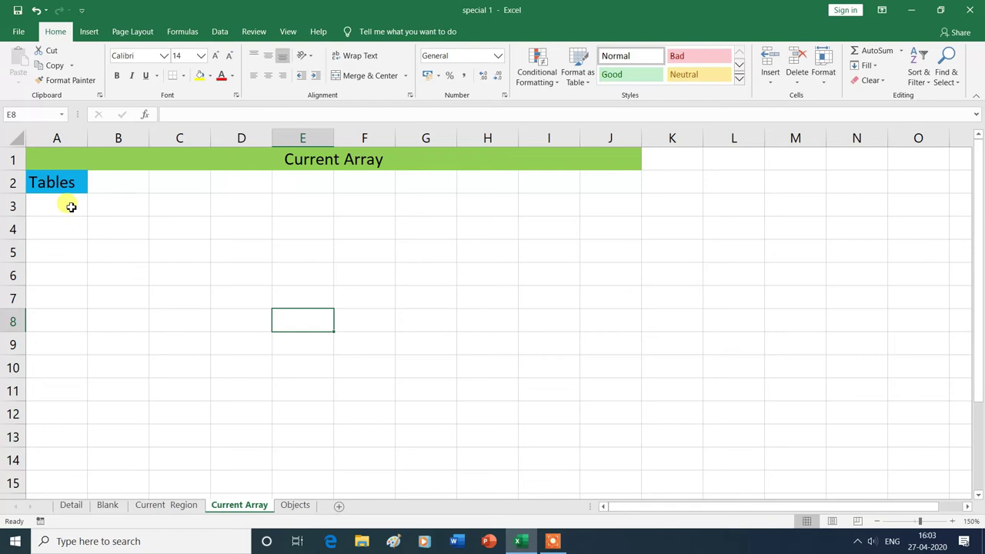
# - Enter the input values 2 in A3 and 1 in A4
pyautogui.click(71, 206)
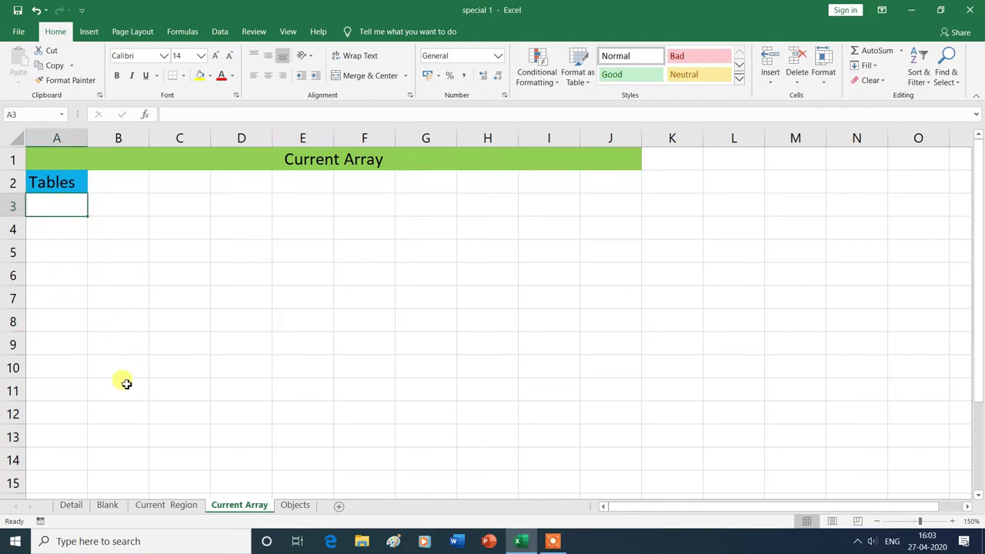
pyautogui.write('2')
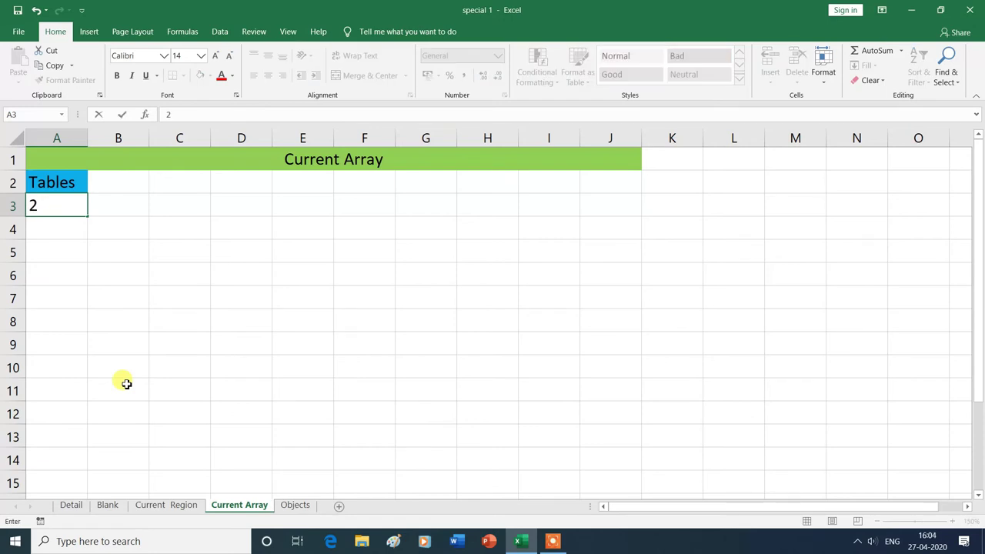
pyautogui.press('Return')
pyautogui.write('1')
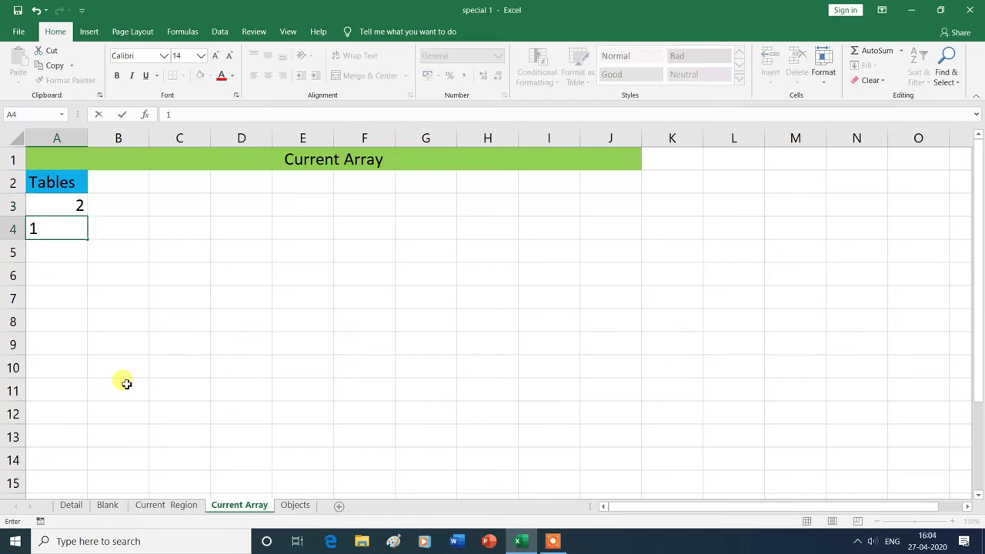
pyautogui.press('Return')
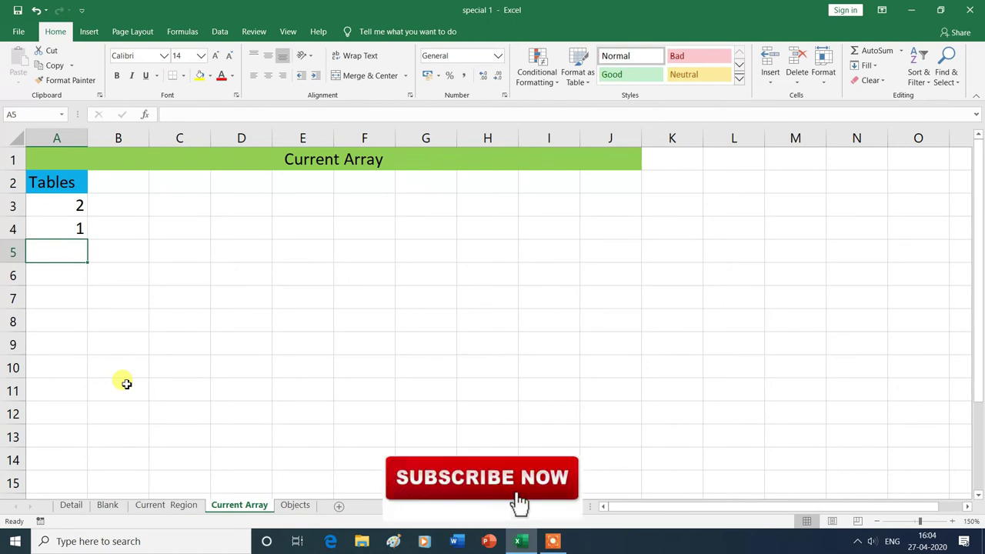
# - Enter the formula =A3*A4 in A5
pyautogui.write('=')
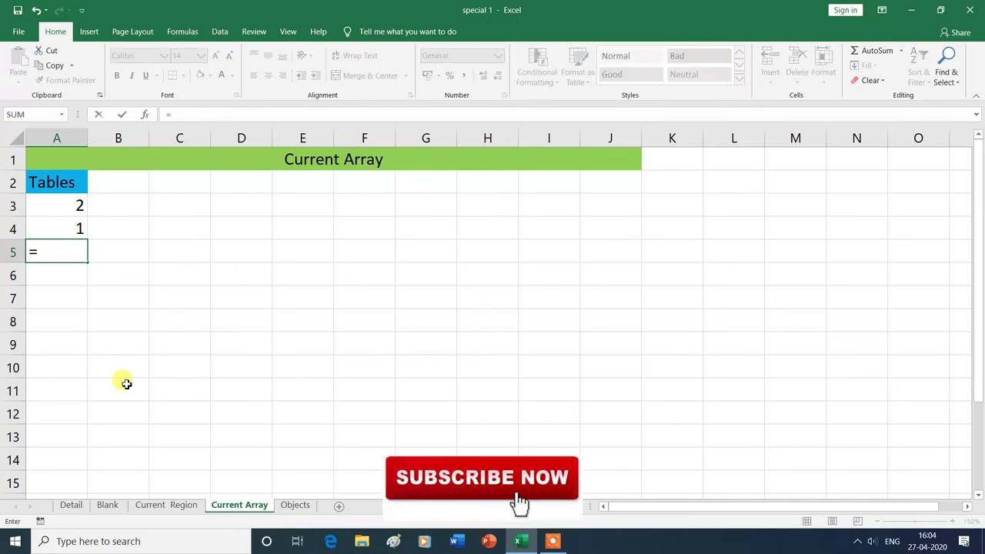
pyautogui.click(72, 206)
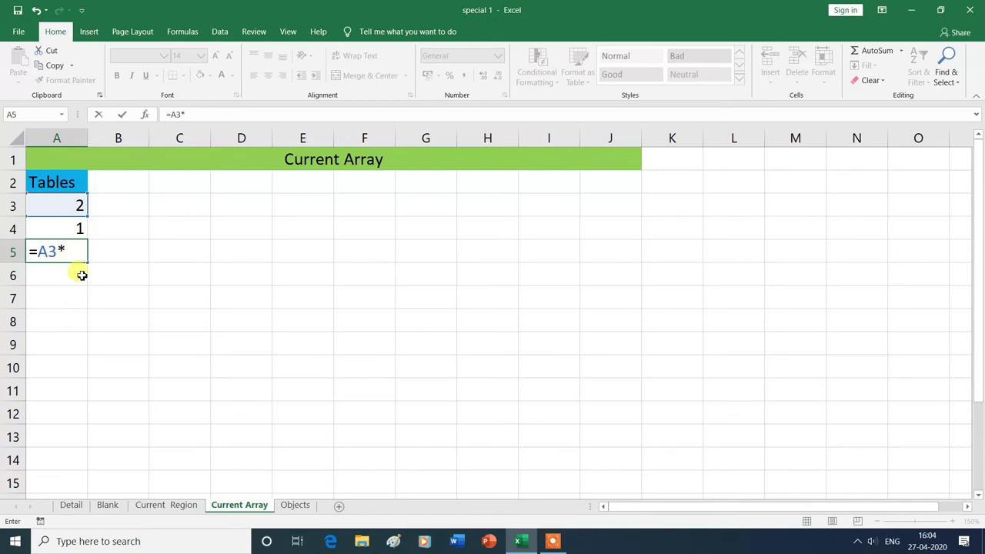
pyautogui.click(82, 228)
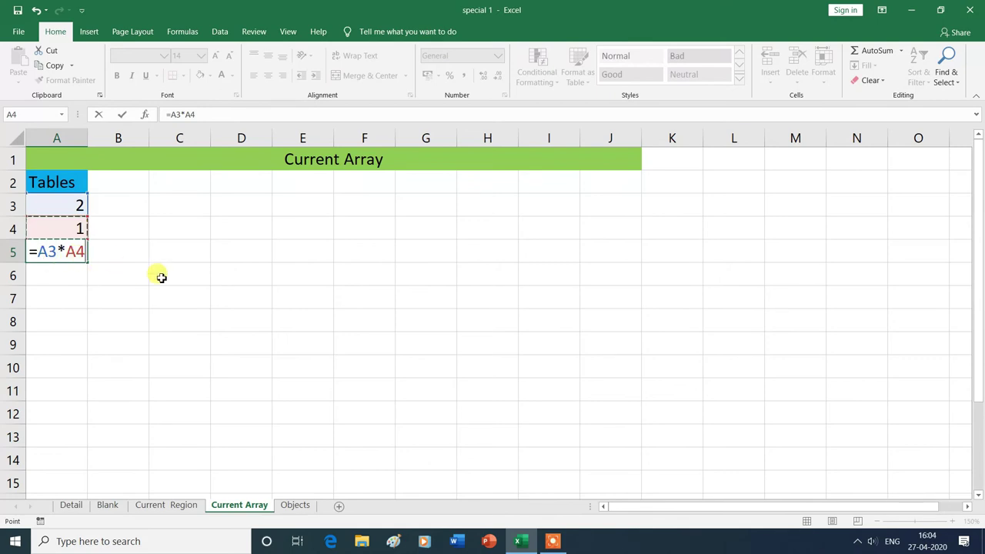
pyautogui.press('Return')
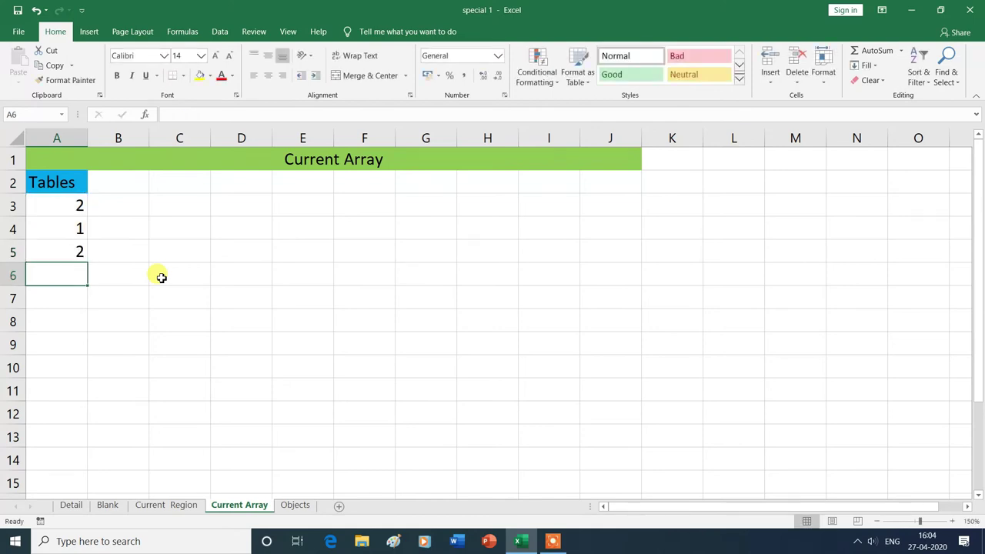
pyautogui.press('Up')
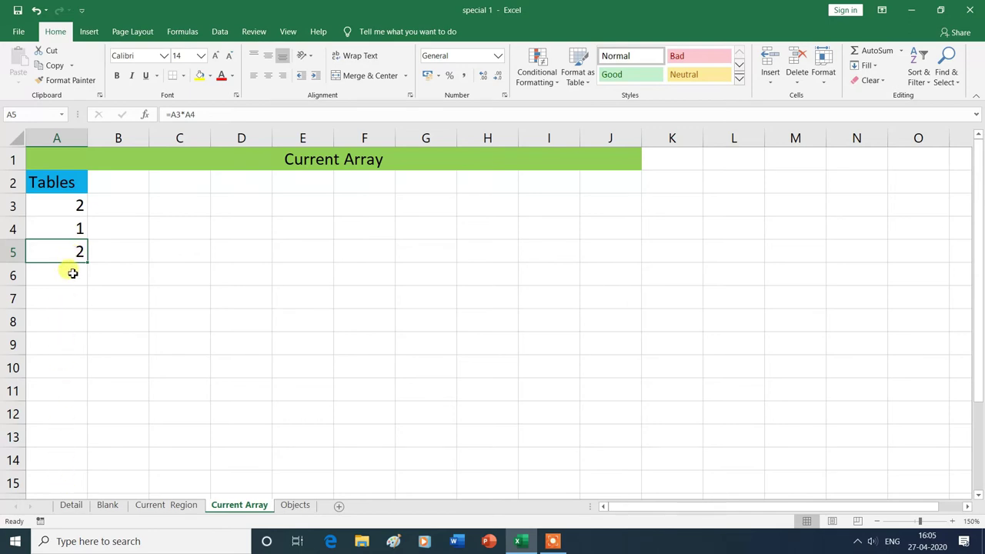
# - Fill the series 1 to 10 down A6:A15 starting from 1 and 2
pyautogui.click(72, 274)
pyautogui.write('1')
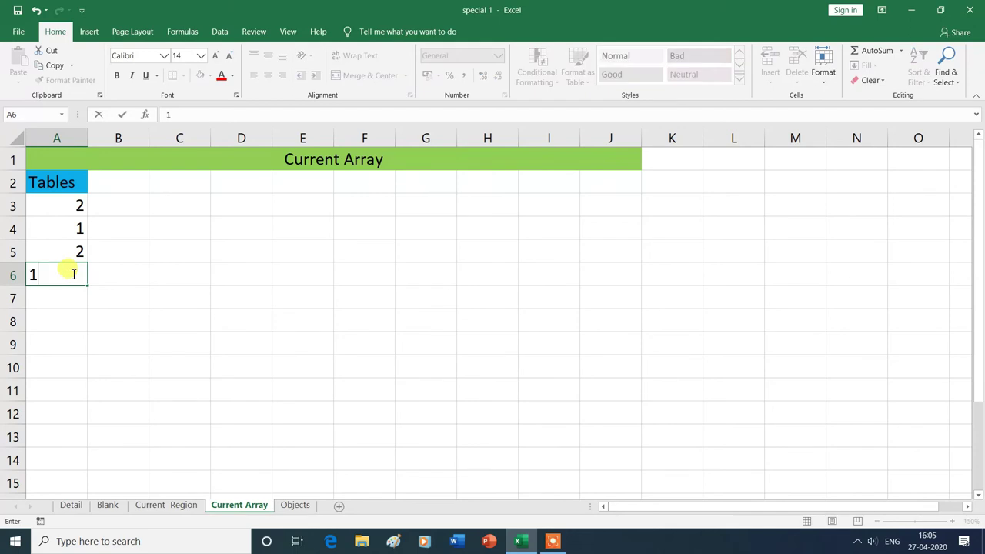
pyautogui.press('Return')
pyautogui.write('2')
pyautogui.press('Return')
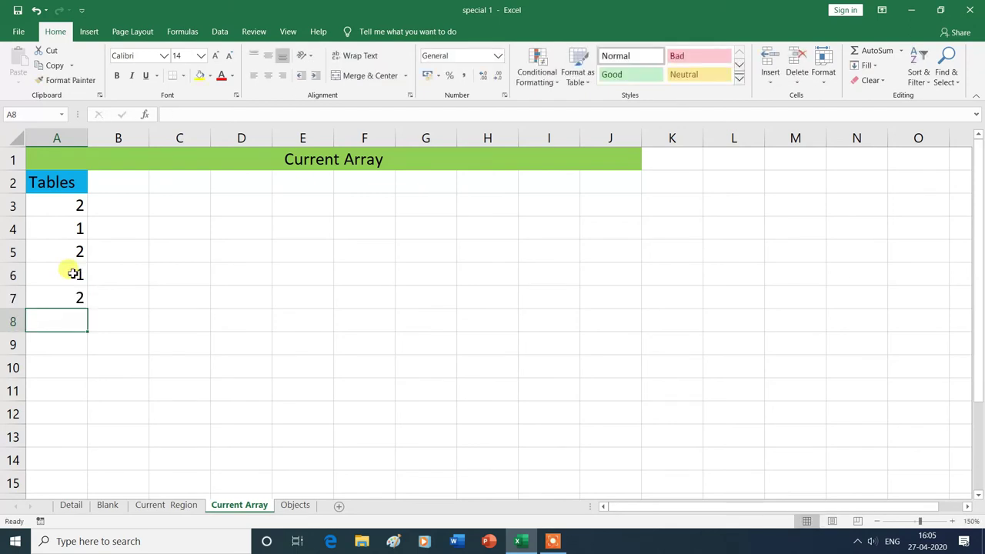
pyautogui.moveTo(68, 273); pyautogui.dragTo(82, 483)
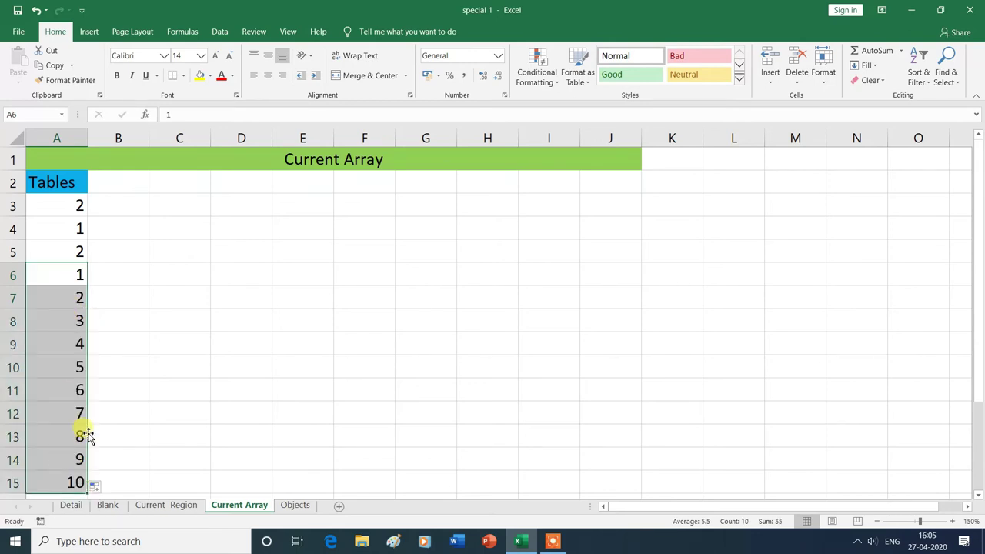
# - Fill the series 2 to 10 across B5:J5 from 2 and 3, then select A5:J15
pyautogui.click(122, 256)
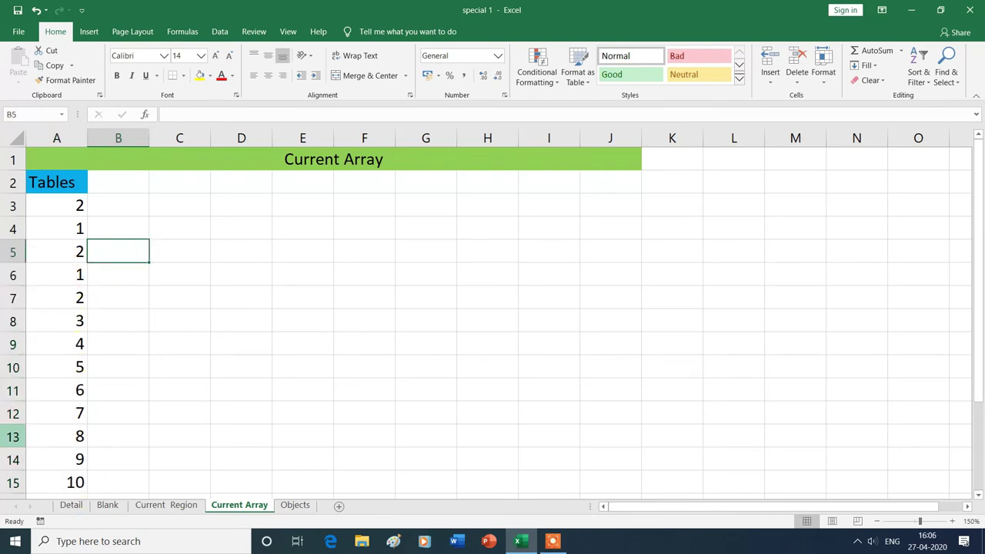
pyautogui.write('2')
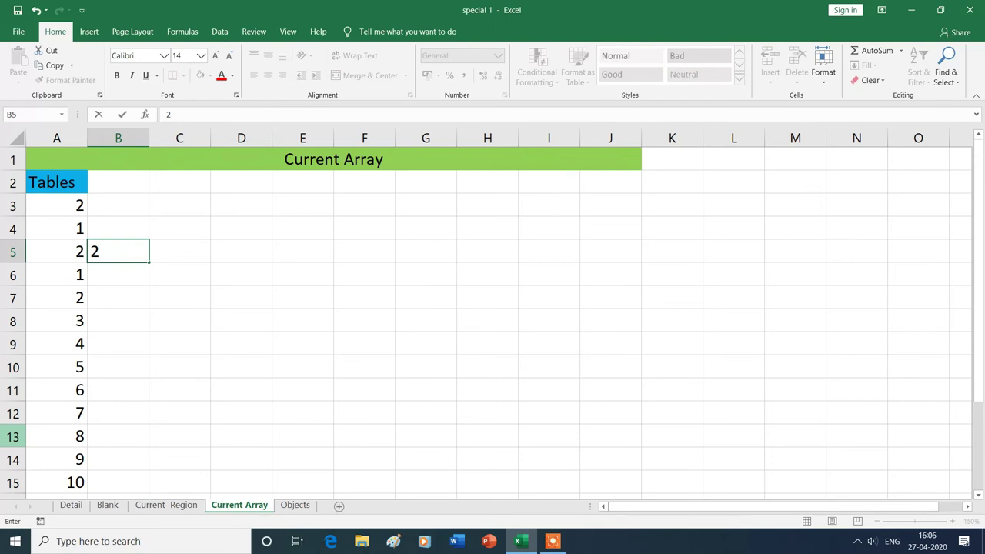
pyautogui.press('Tab')
pyautogui.write('3')
pyautogui.press('Tab')
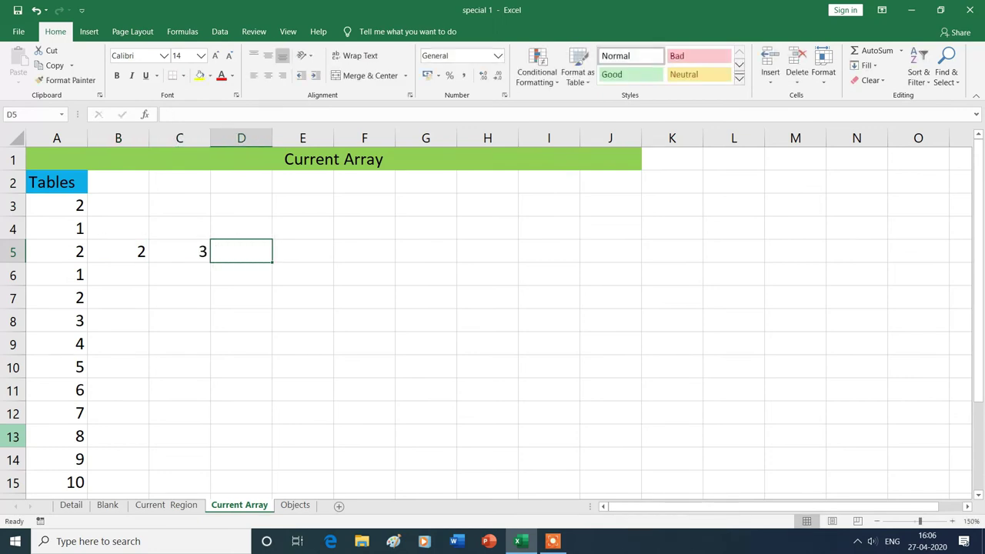
pyautogui.moveTo(138, 251); pyautogui.dragTo(203, 251)
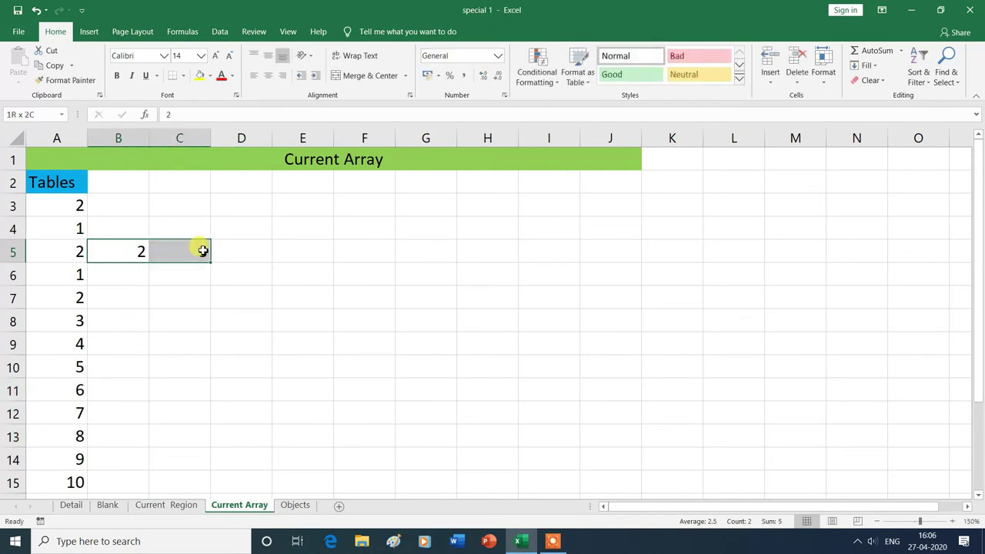
pyautogui.moveTo(211, 263); pyautogui.dragTo(600, 259)
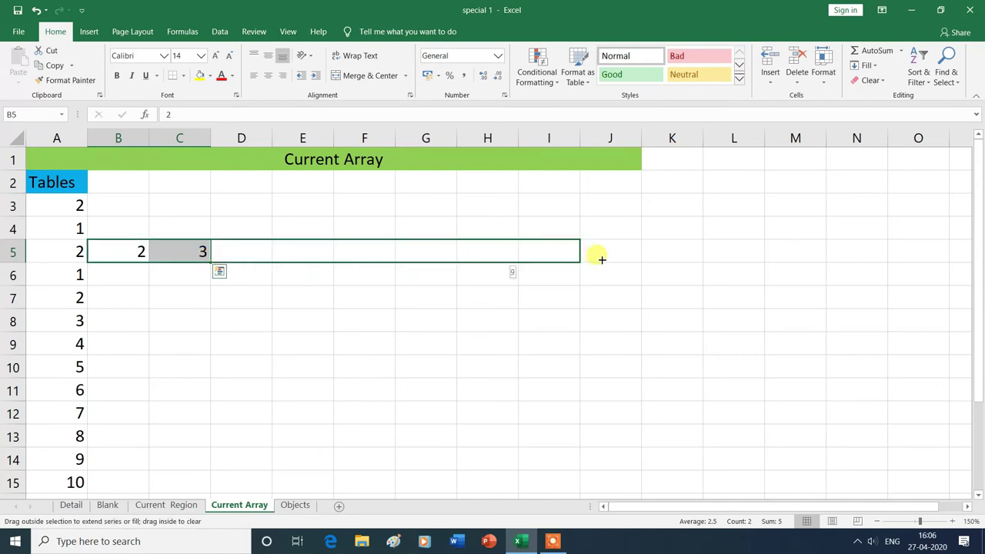
pyautogui.moveTo(600, 259); pyautogui.dragTo(628, 254)
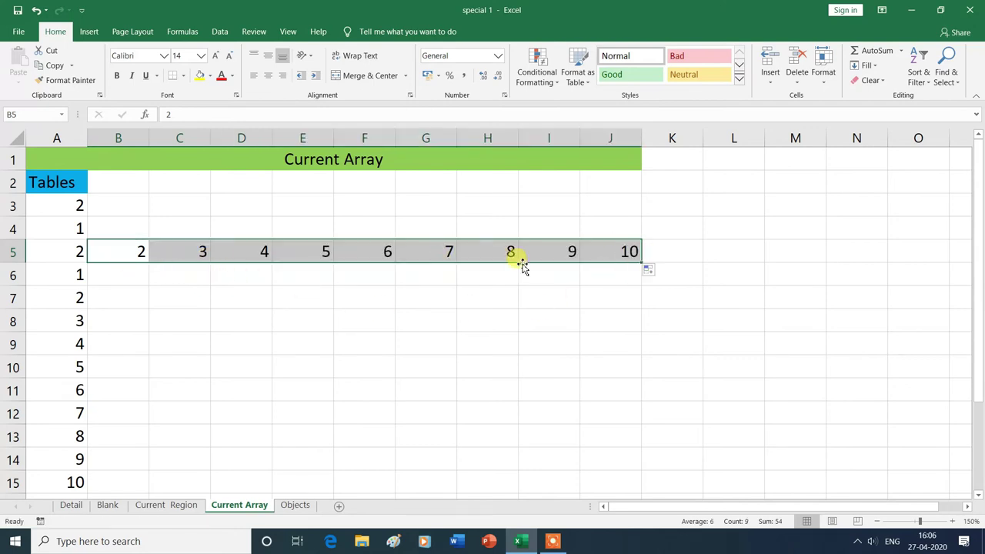
pyautogui.click(675, 297)
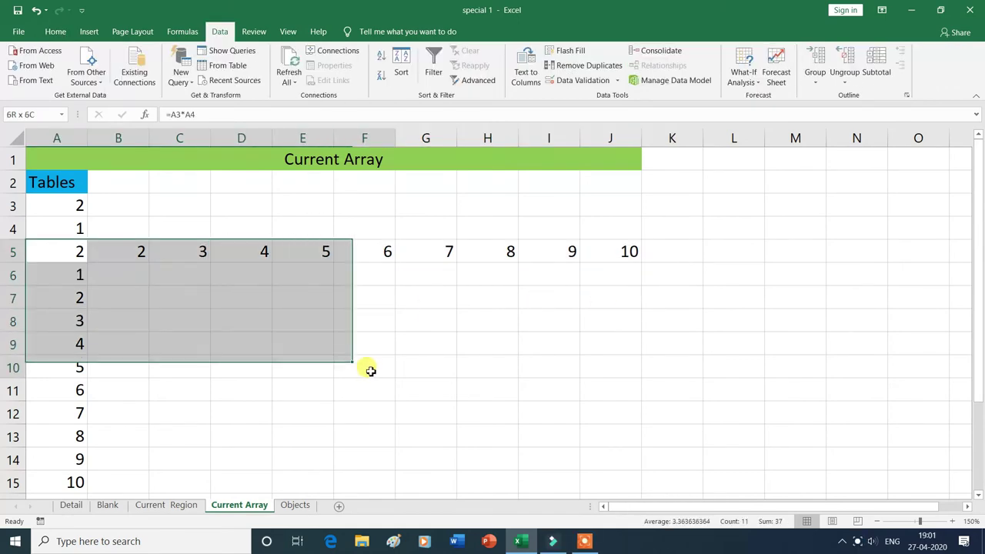
pyautogui.moveTo(369, 369)
pyautogui.mouseDown()
pyautogui.moveTo(478, 408)
pyautogui.moveTo(601, 478)
pyautogui.mouseUp()
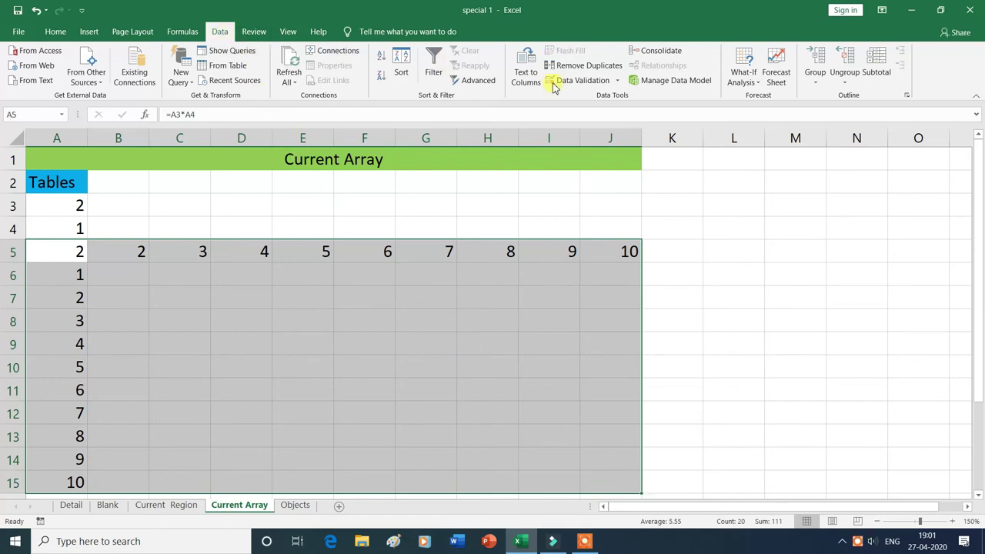
# - Create a Data Table with row input cell A3 and column input cell A4
pyautogui.click(758, 86)
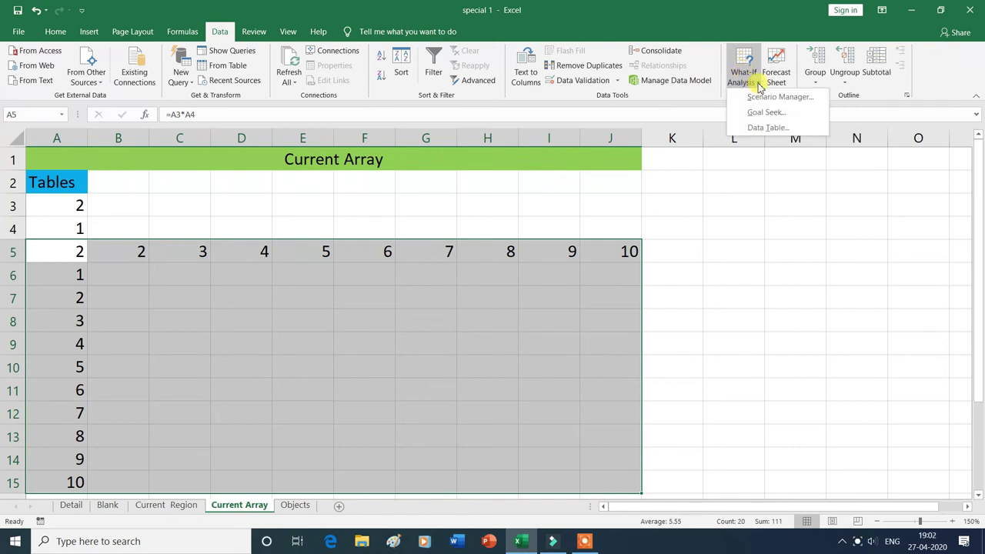
pyautogui.click(767, 131)
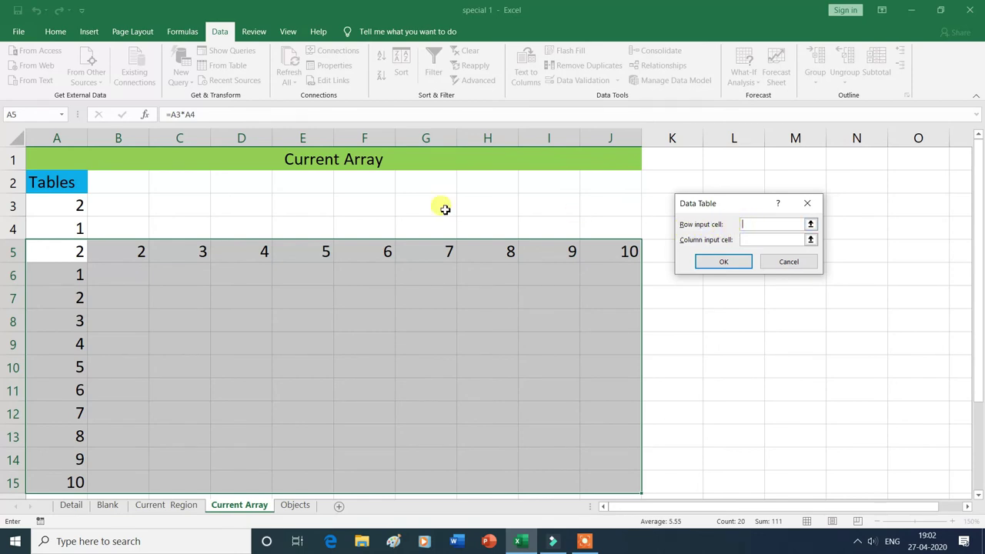
pyautogui.click(70, 208)
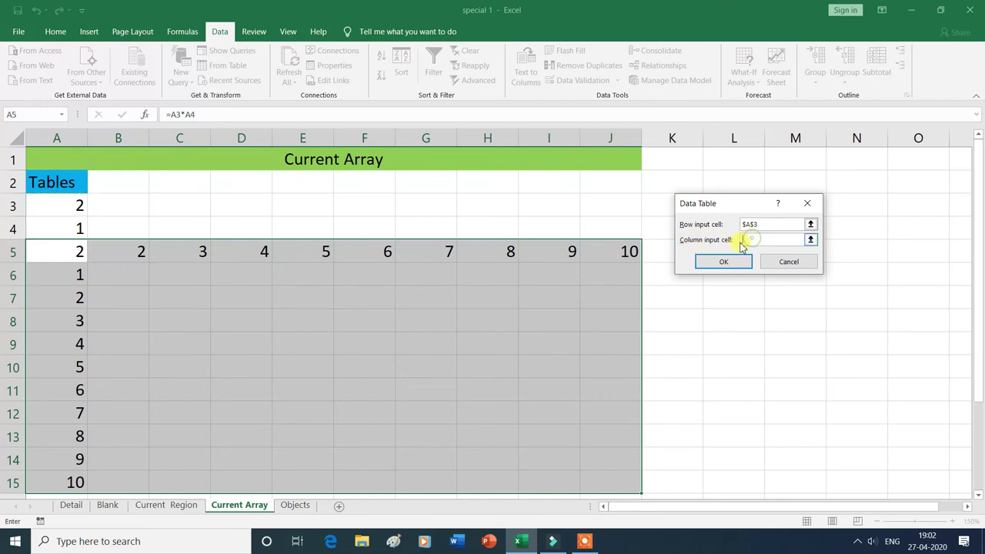
pyautogui.click(72, 229)
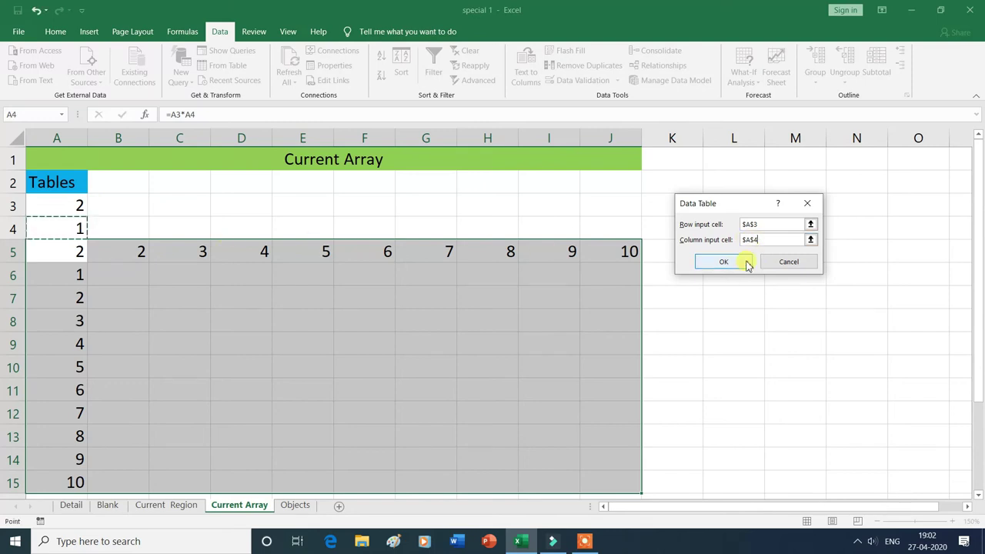
pyautogui.click(737, 264)
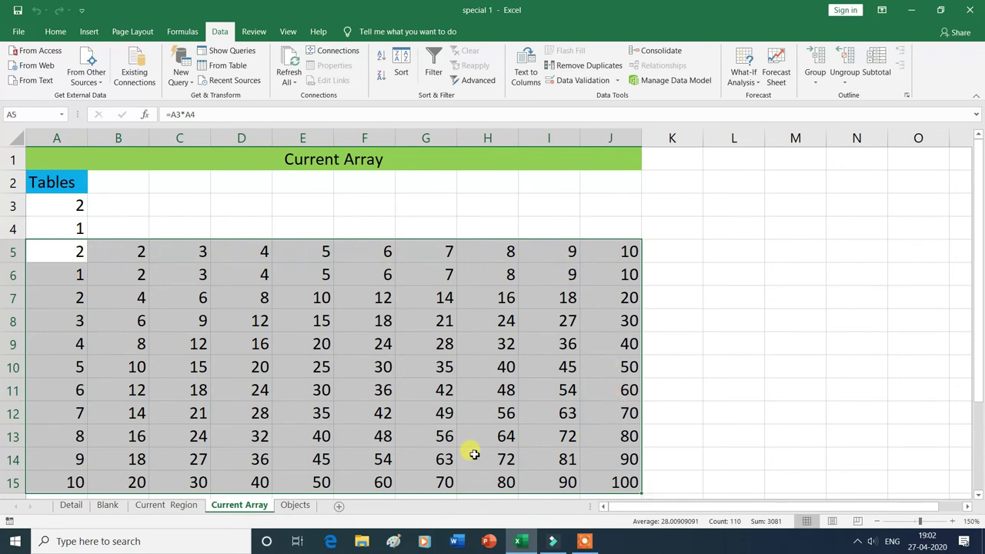
pyautogui.click(752, 400)
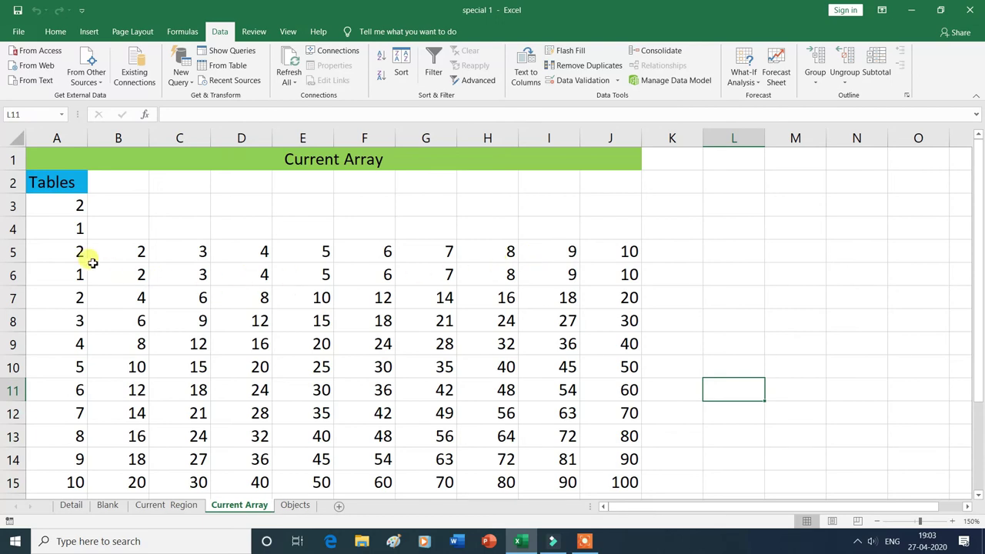
pyautogui.moveTo(72, 248); pyautogui.dragTo(260, 292)
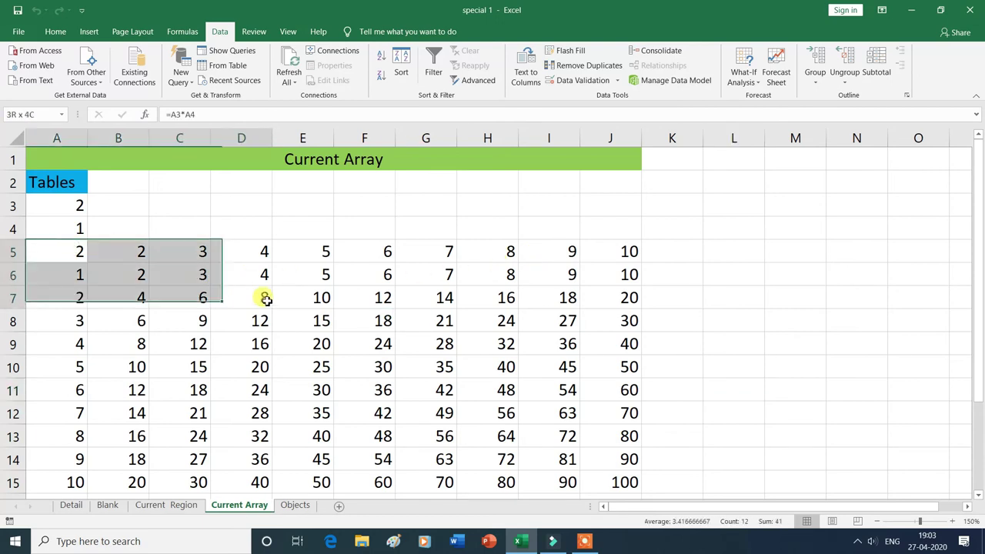
pyautogui.hotkey('ctrl', 'shift', 'End')
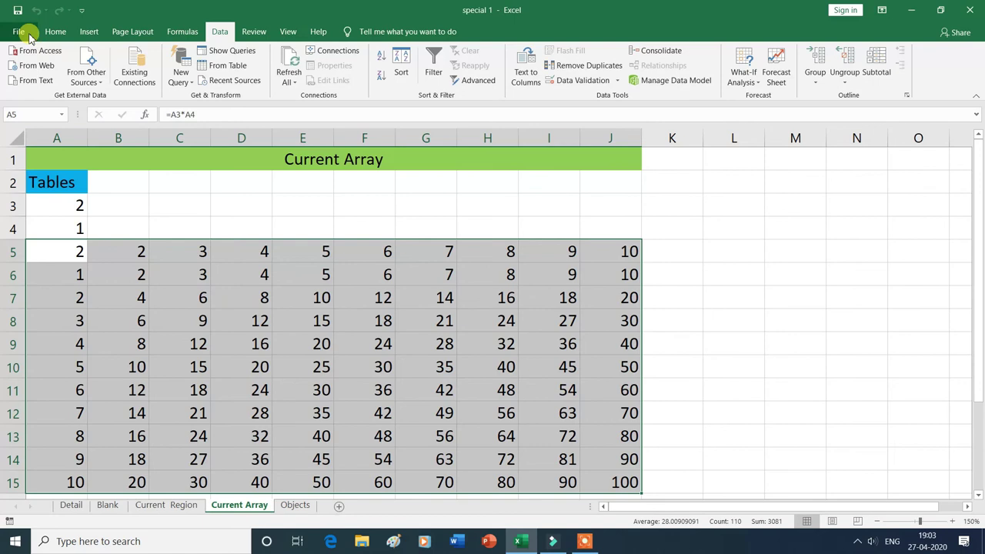
pyautogui.click(55, 32)
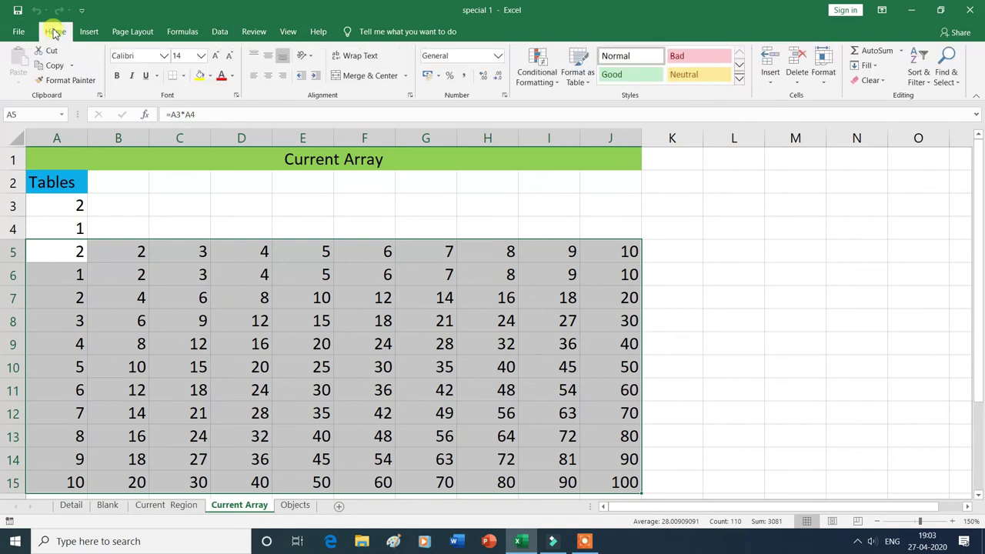
pyautogui.click(959, 85)
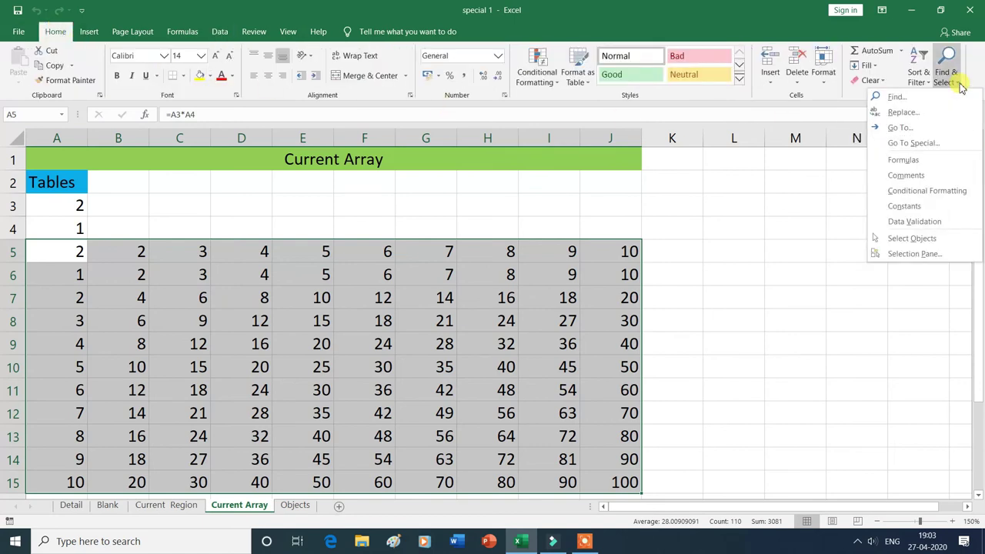
pyautogui.click(915, 146)
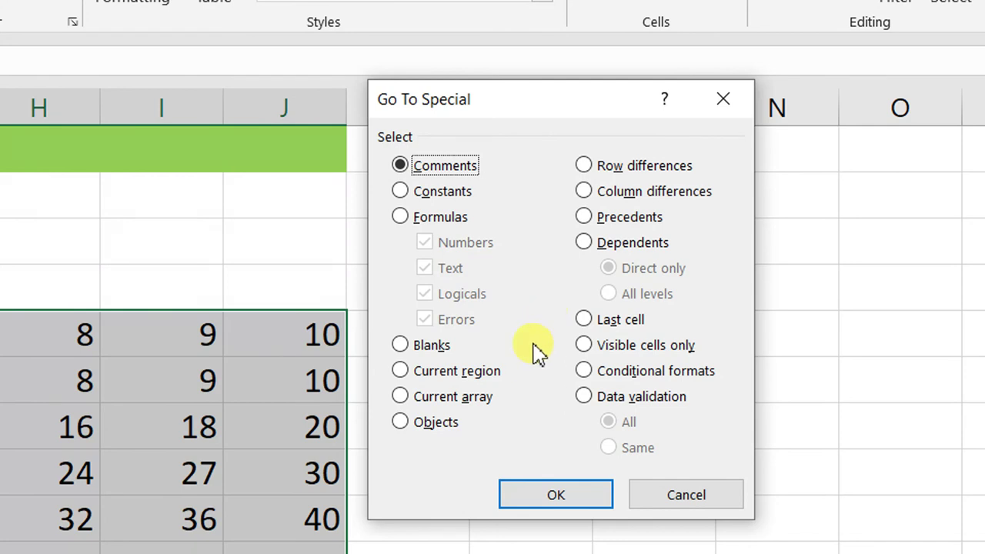
pyautogui.click(401, 396)
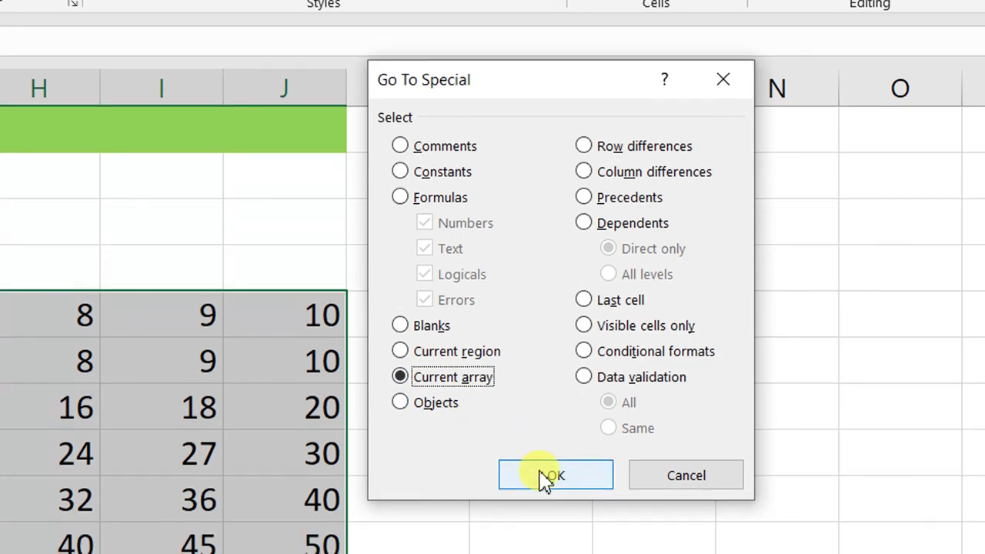
pyautogui.click(548, 481)
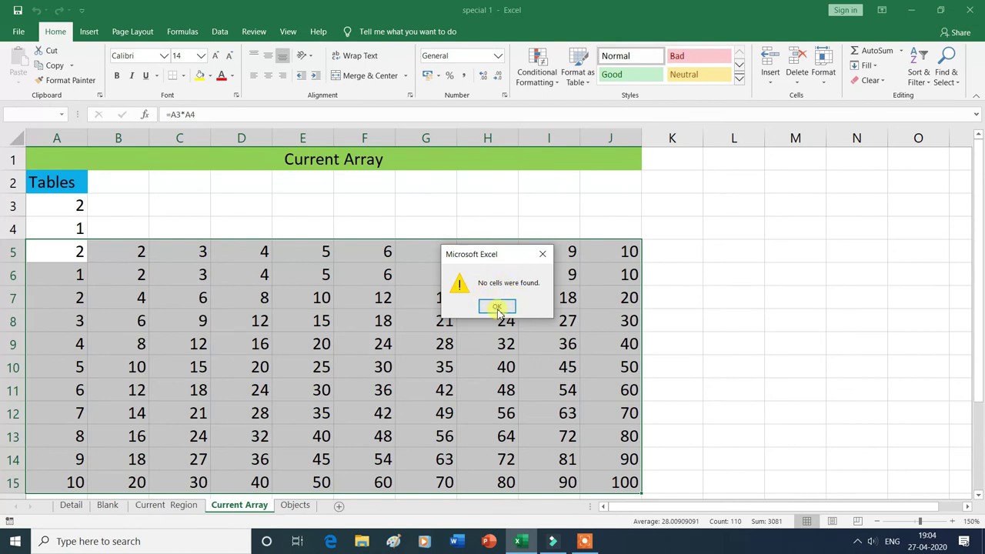
pyautogui.click(498, 307)
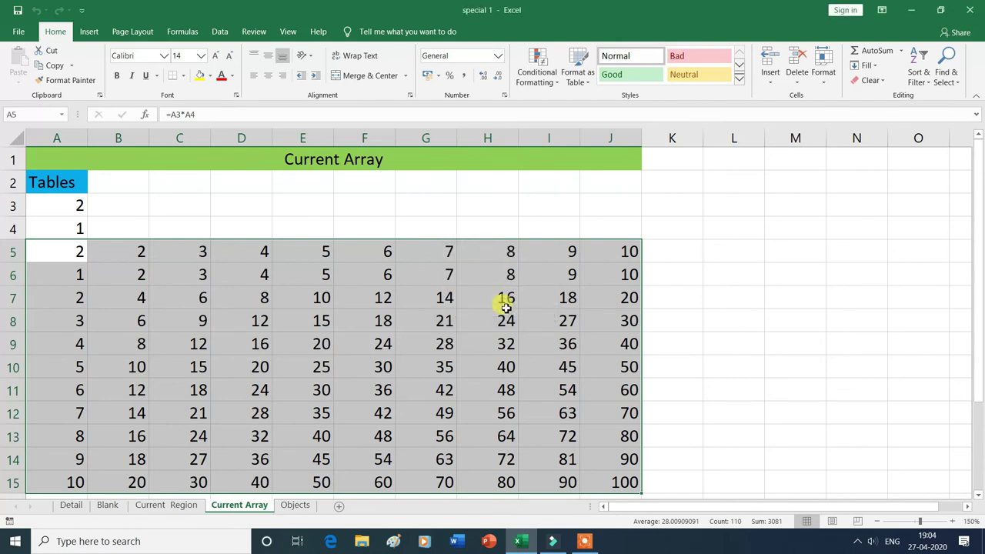
# - From cell D9, select the data-table array A5:J15 with Go To Special Current array, then open the Objects sheet
pyautogui.click(715, 302)
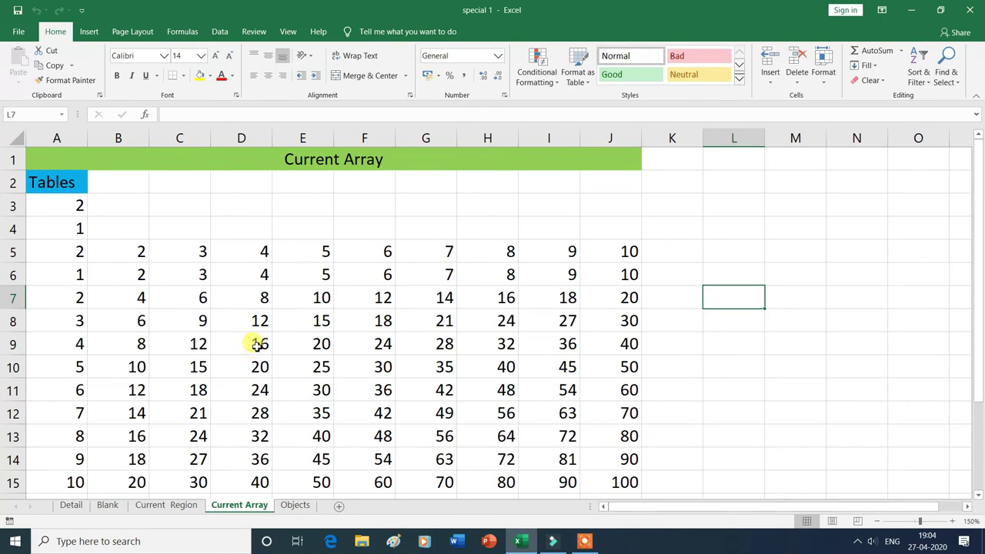
pyautogui.click(257, 346)
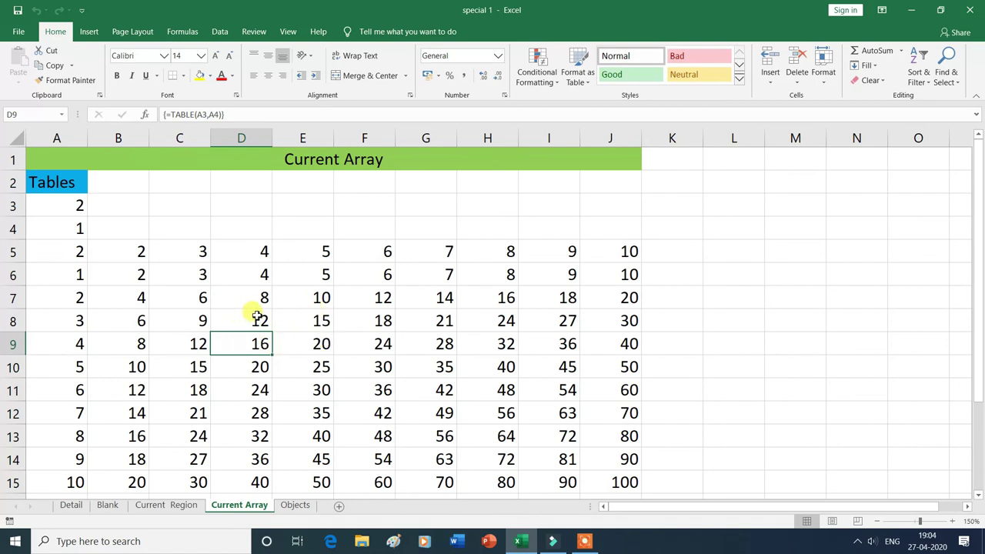
pyautogui.click(958, 83)
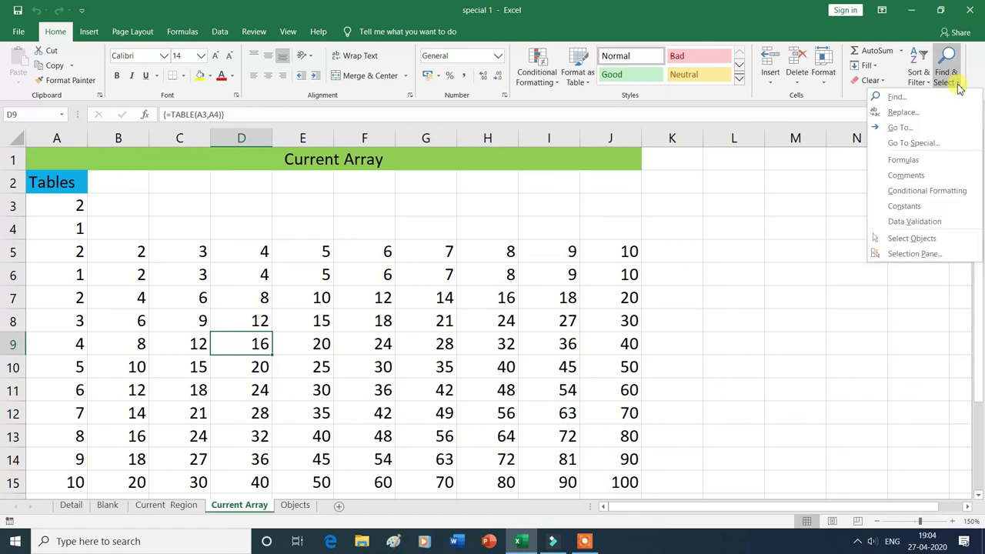
pyautogui.click(902, 145)
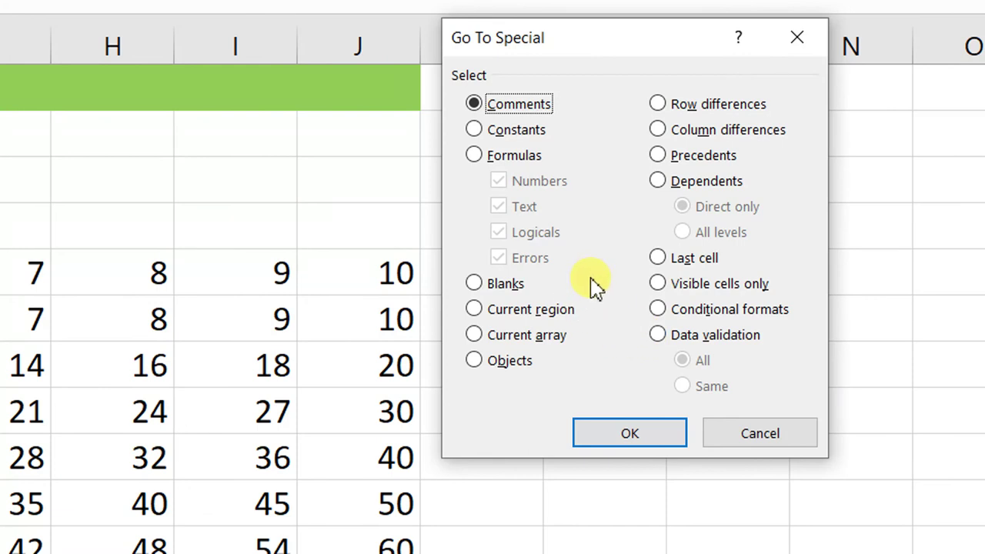
pyautogui.click(474, 339)
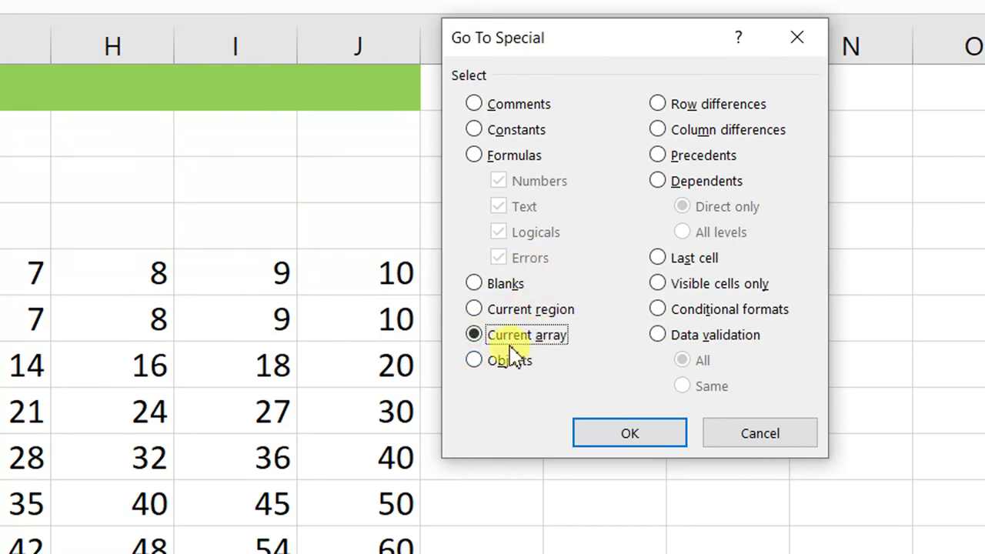
pyautogui.click(629, 435)
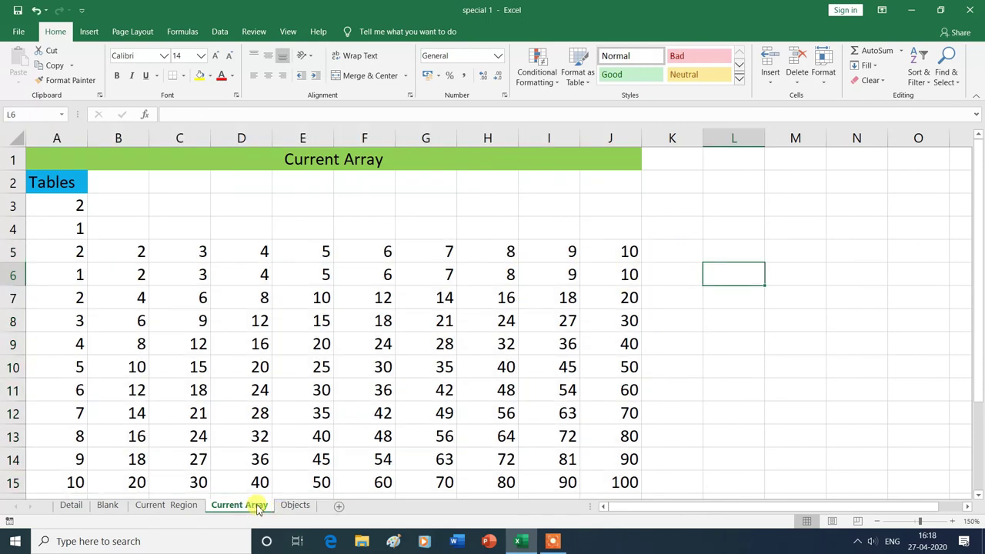
pyautogui.click(296, 505)
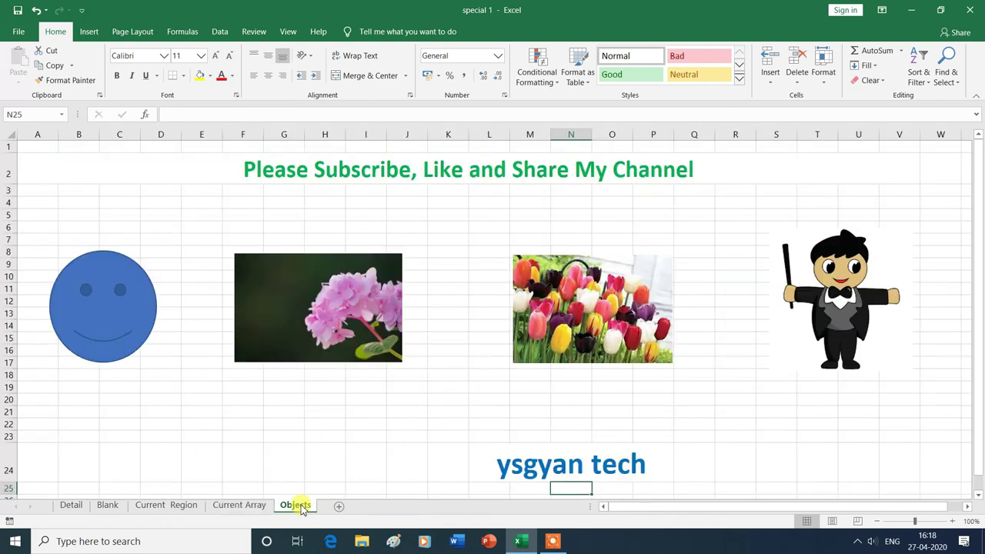
# - On the Objects sheet, deselect to an empty cell and open the Go To Special dialog
pyautogui.click(243, 495)
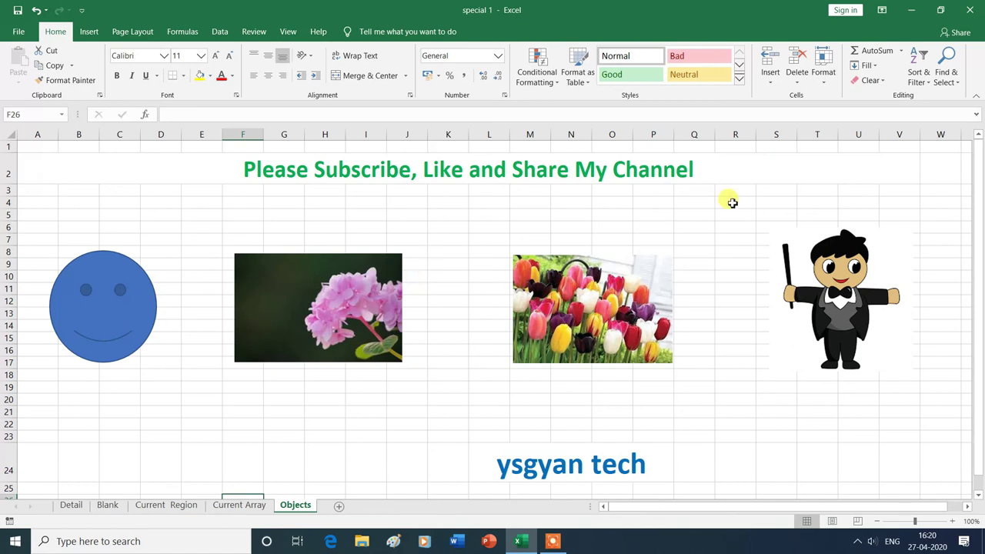
pyautogui.click(957, 90)
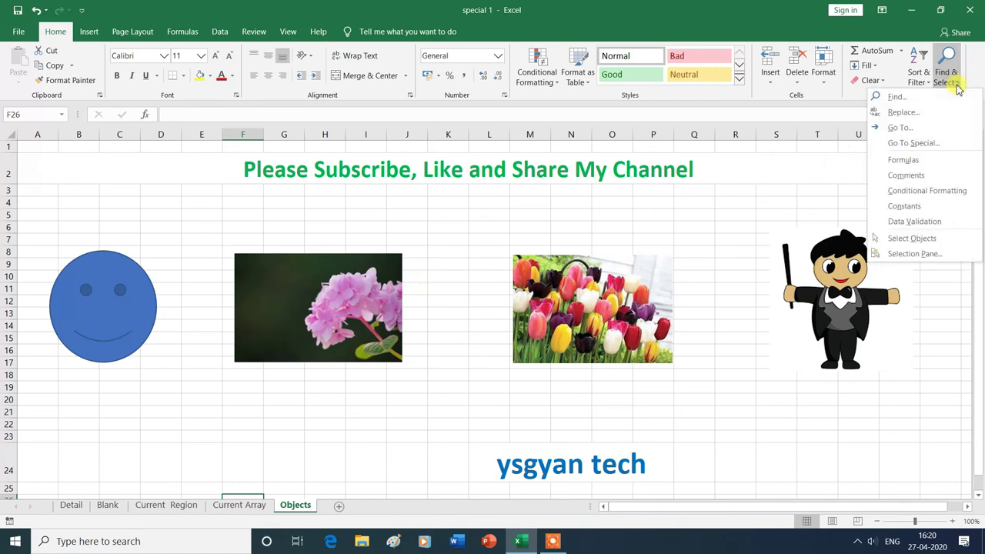
pyautogui.click(943, 148)
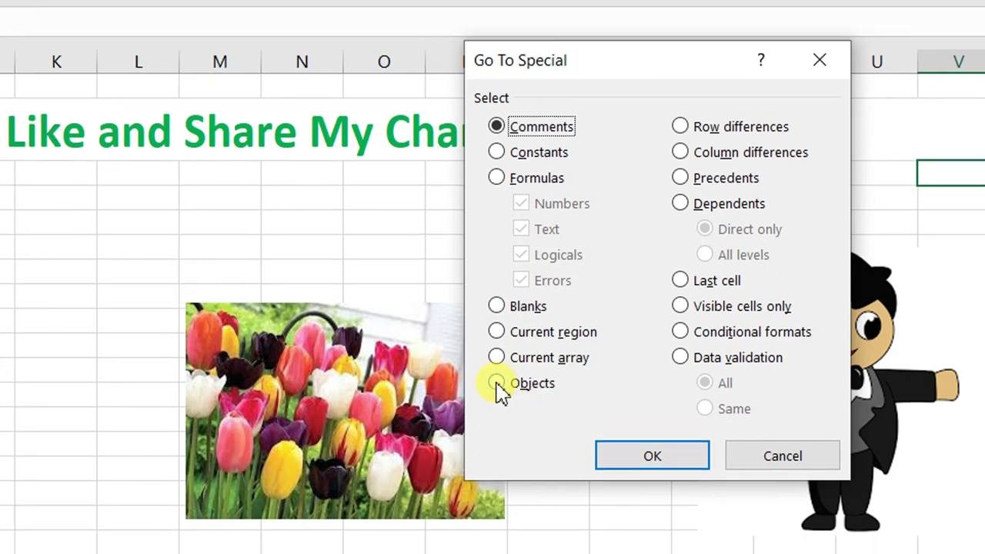
# - Select all four objects with the Go To Special Objects option and nudge them up-left together
pyautogui.click(445, 397)
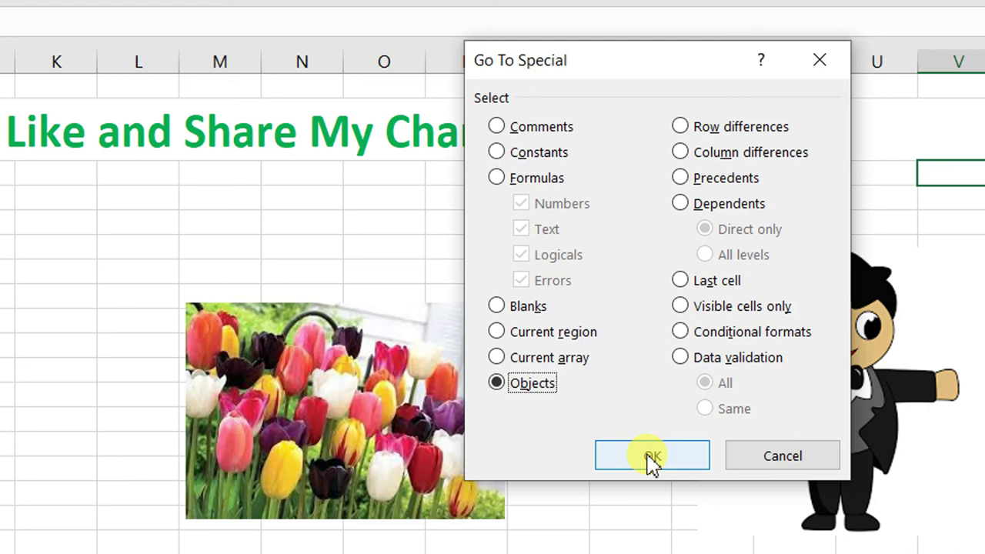
pyautogui.click(650, 459)
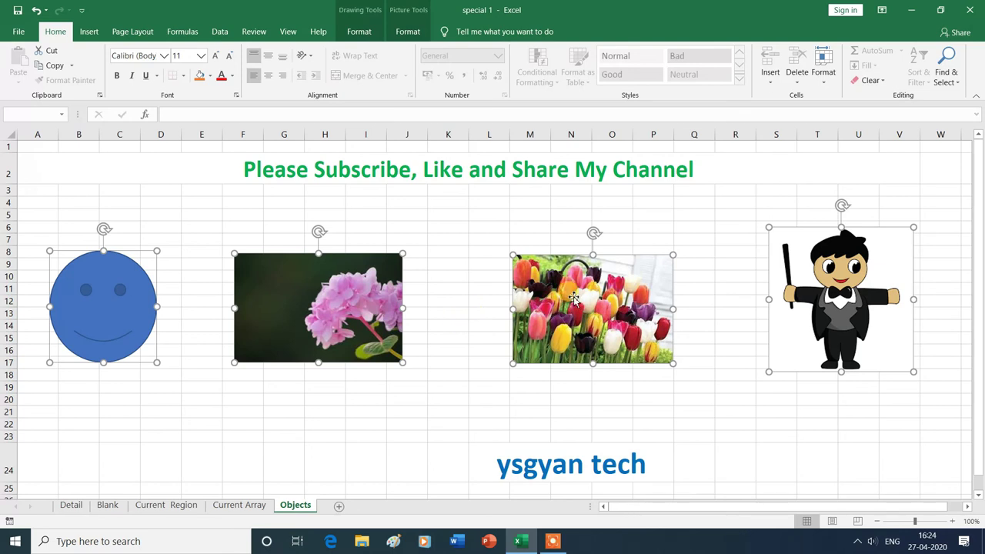
pyautogui.moveTo(573, 298); pyautogui.dragTo(545, 286)
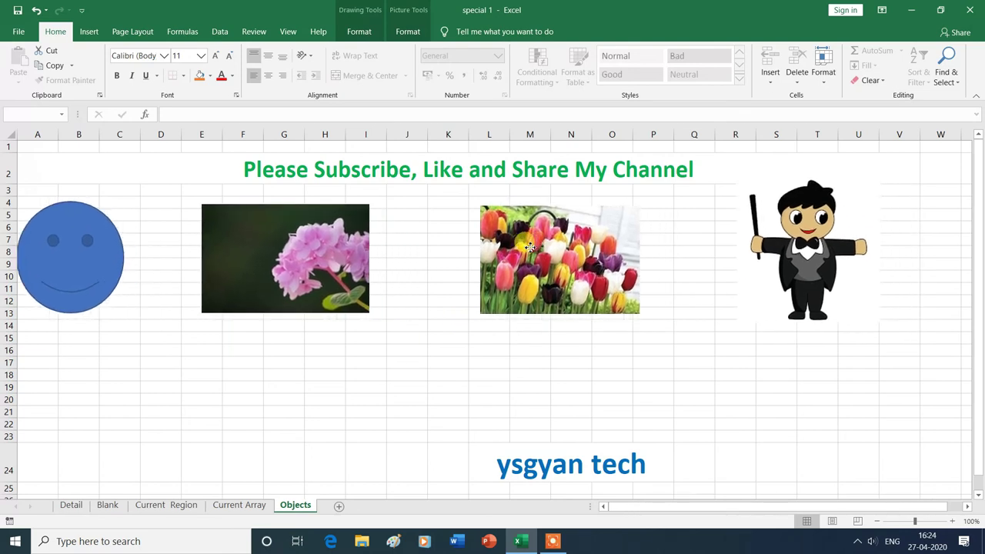
# - Shift the four selected objects back down-right, delete them, then undo to restore them
pyautogui.moveTo(545, 286)
pyautogui.mouseDown()
pyautogui.moveTo(604, 398)
pyautogui.moveTo(568, 223)
pyautogui.moveTo(570, 286)
pyautogui.mouseUp()
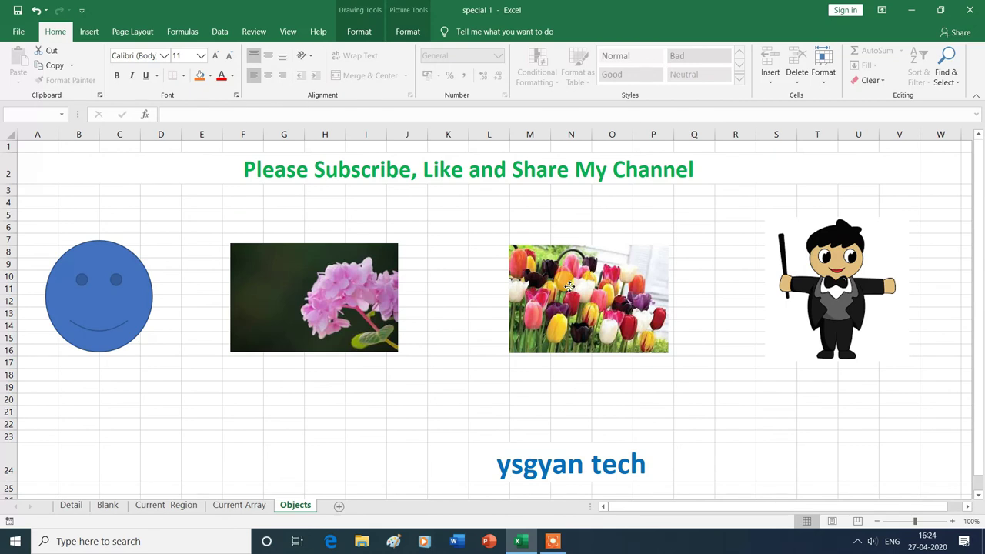
pyautogui.moveTo(570, 286); pyautogui.dragTo(570, 286)
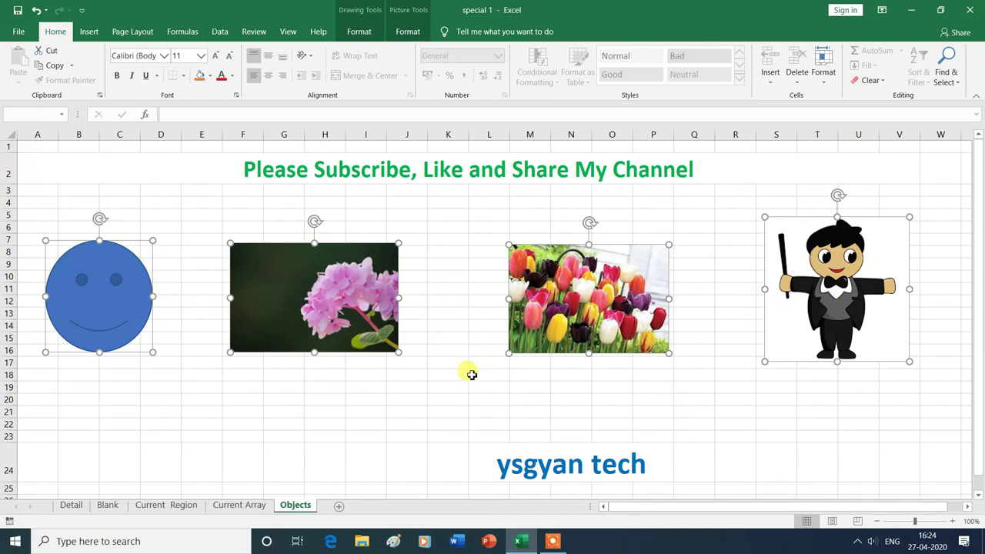
pyautogui.press('Delete')
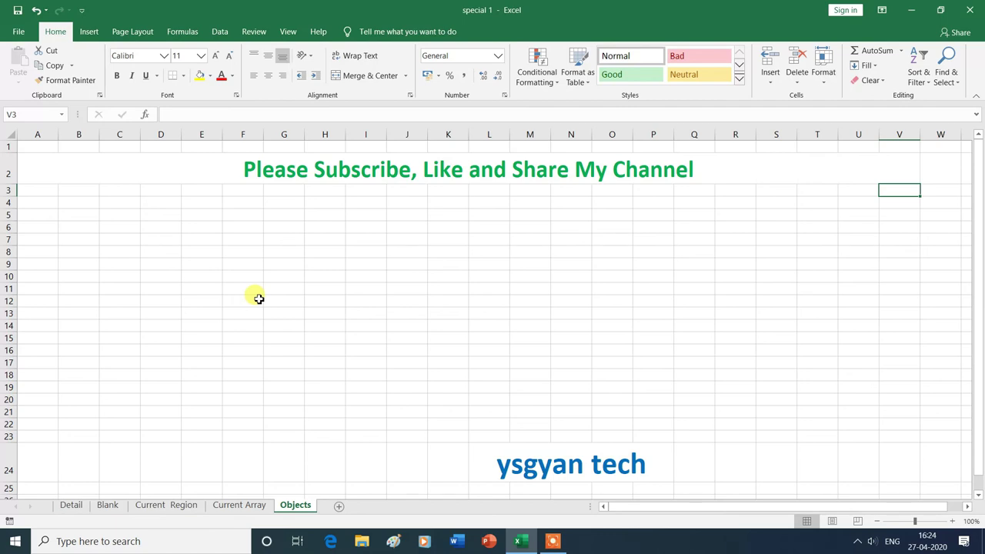
pyautogui.hotkey('ctrl', 'z')
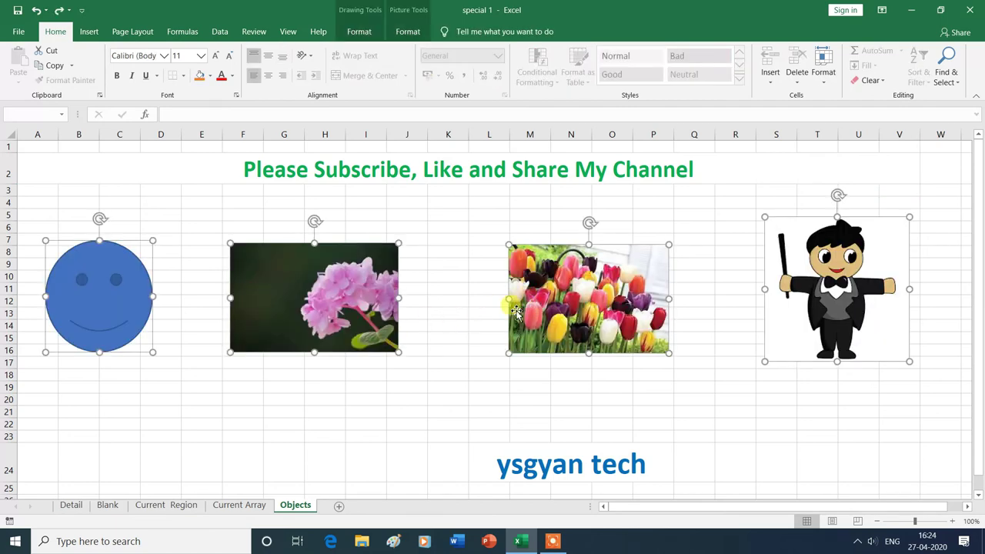